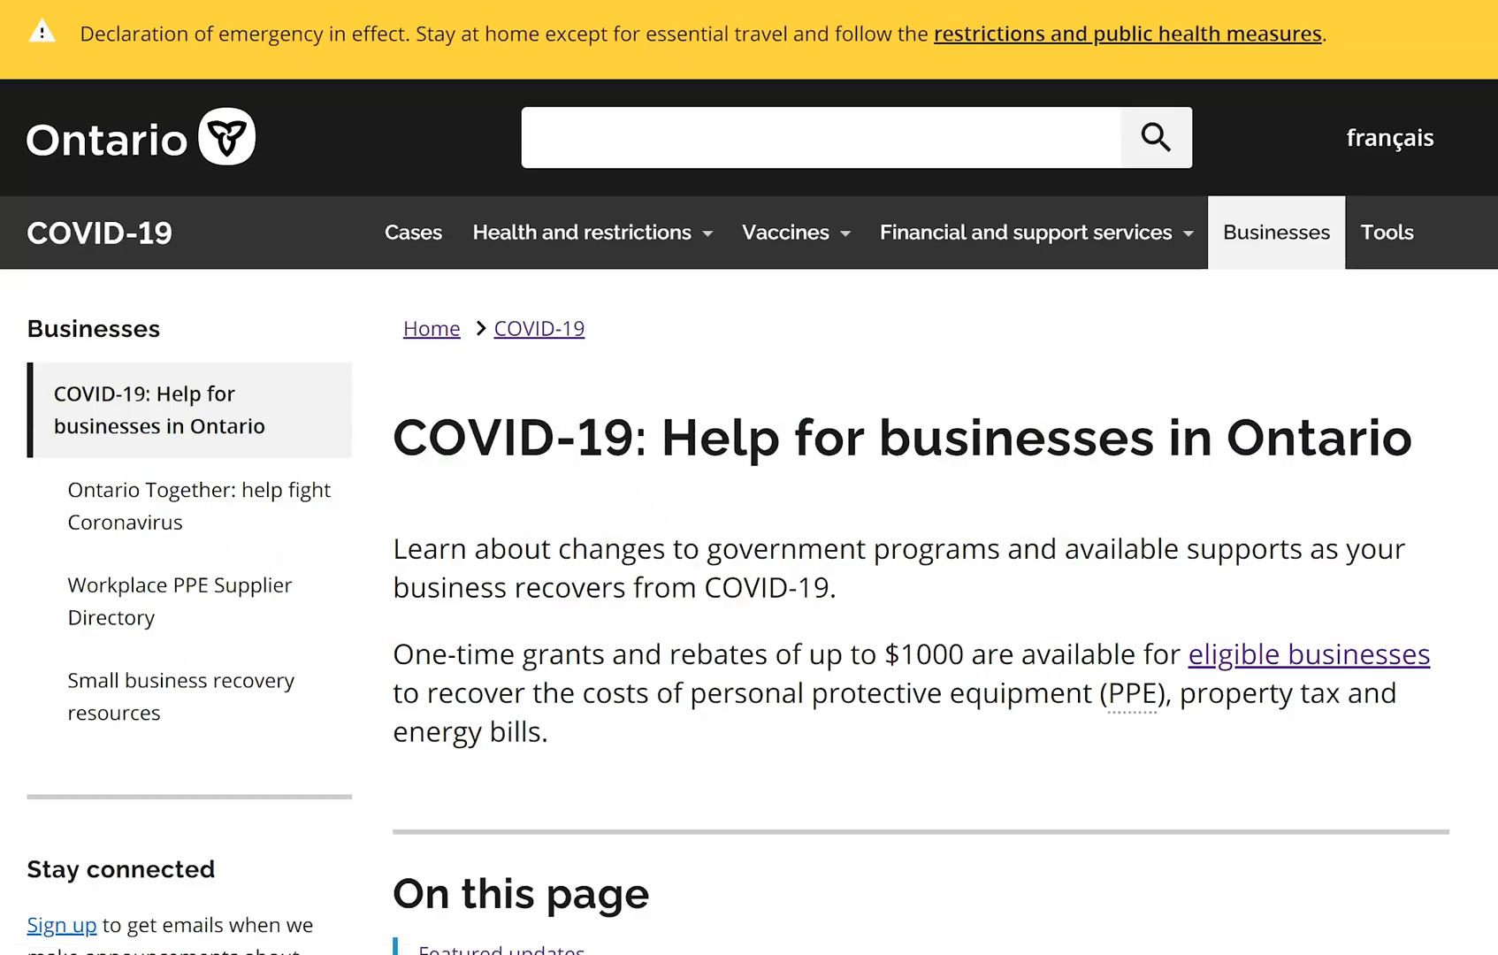
On the COVID-19 business help page, go to the Ontario Small Business Support Grant link under Featured updates
scroll(749, 478, "down", 5)
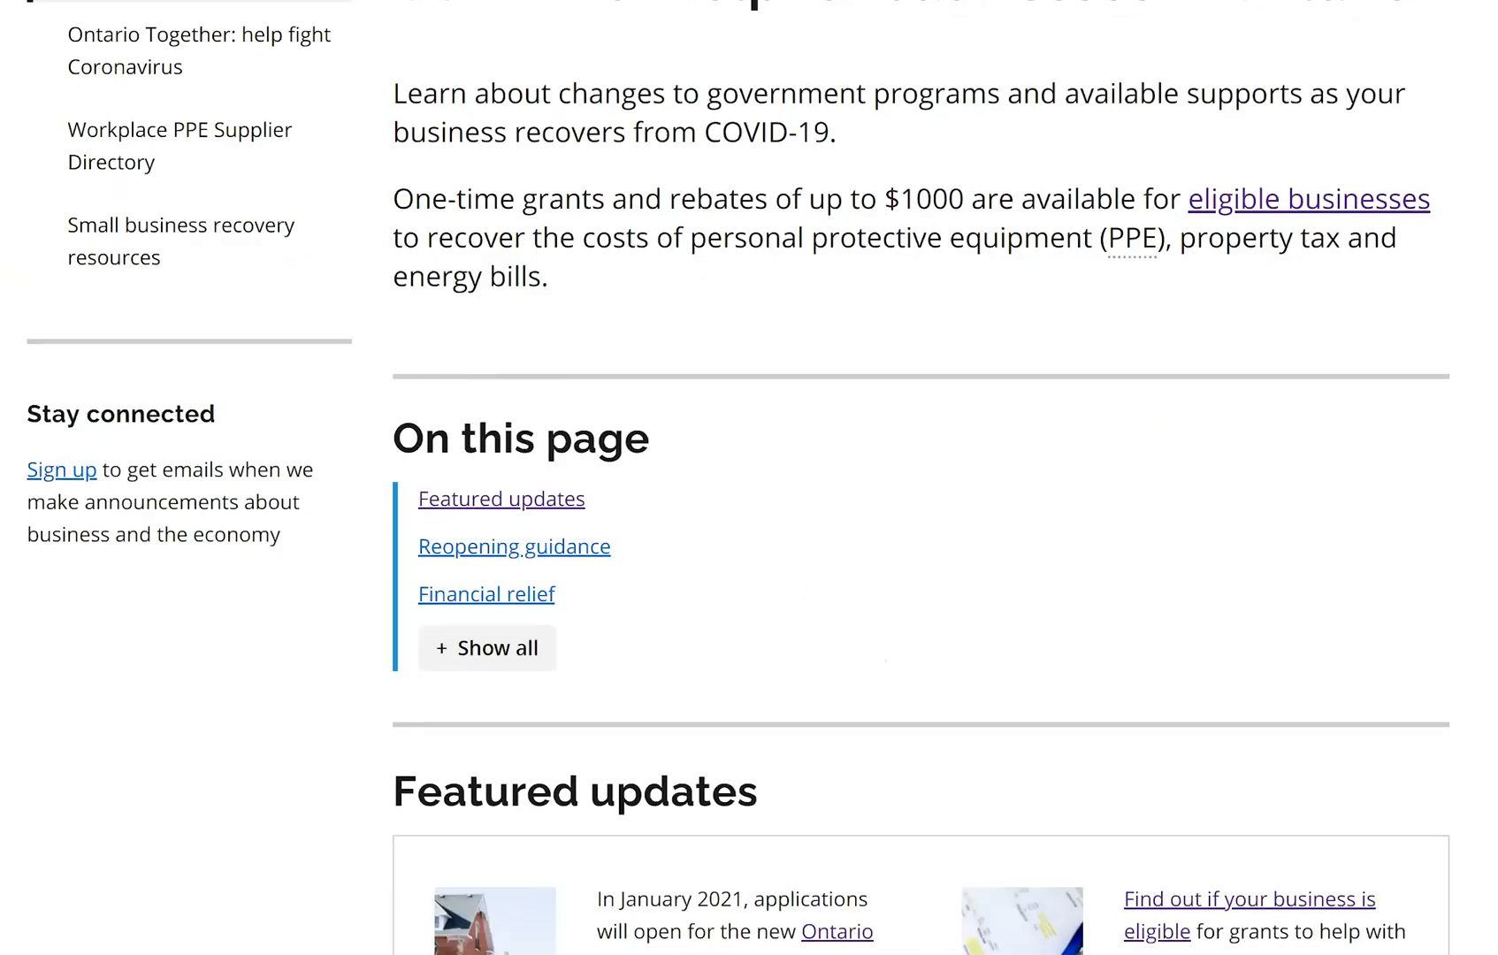
scroll(749, 478, "down", 6)
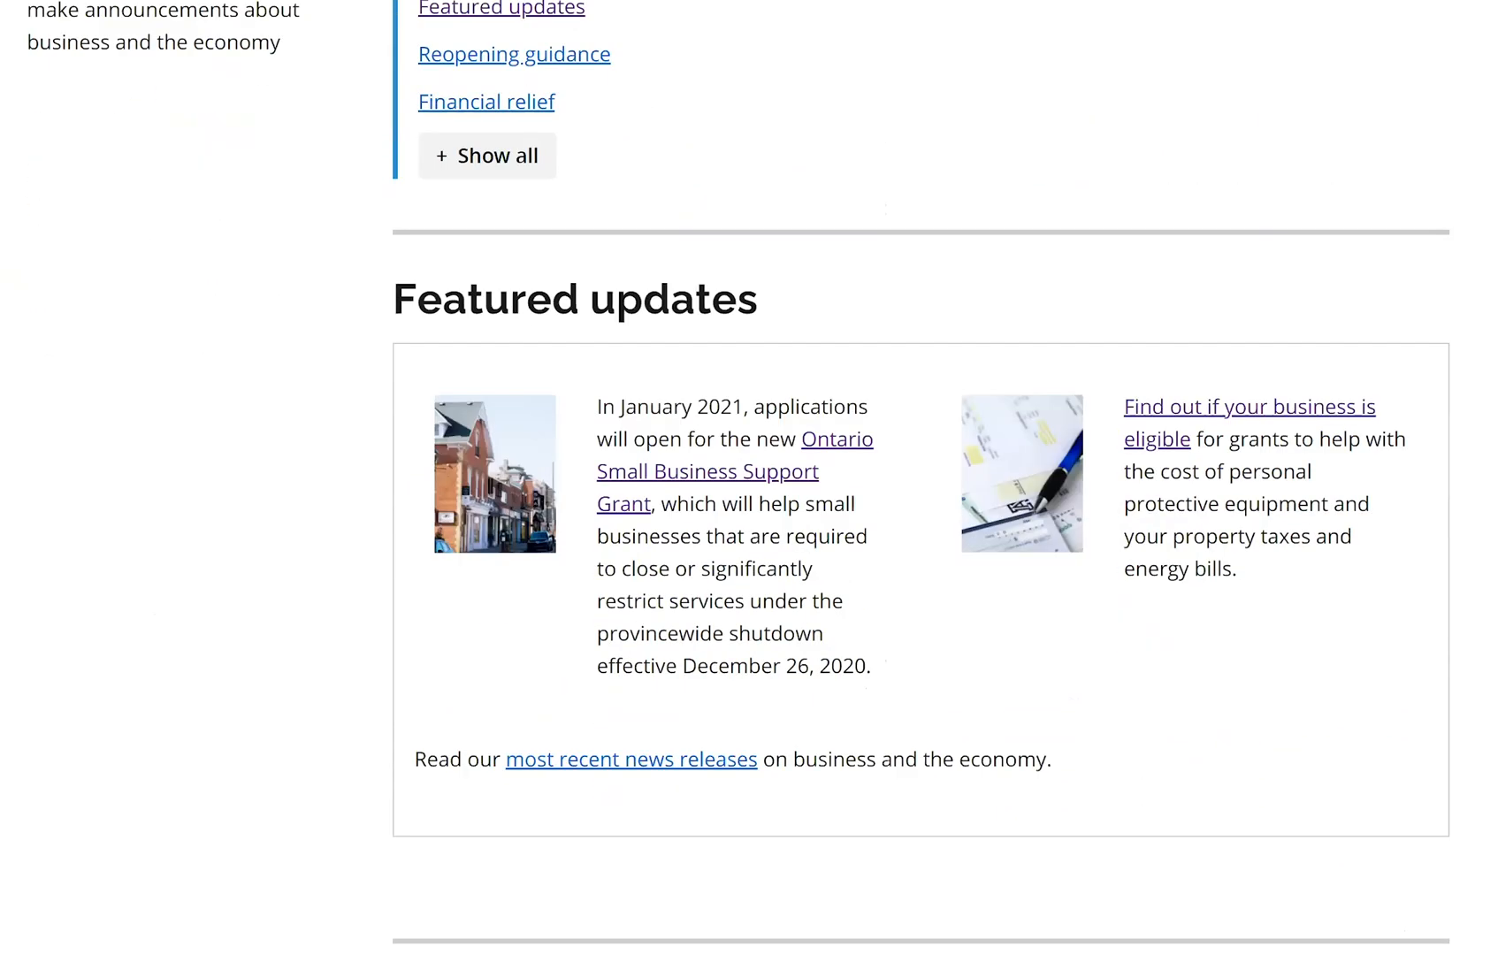
scroll(749, 478, "down", 1)
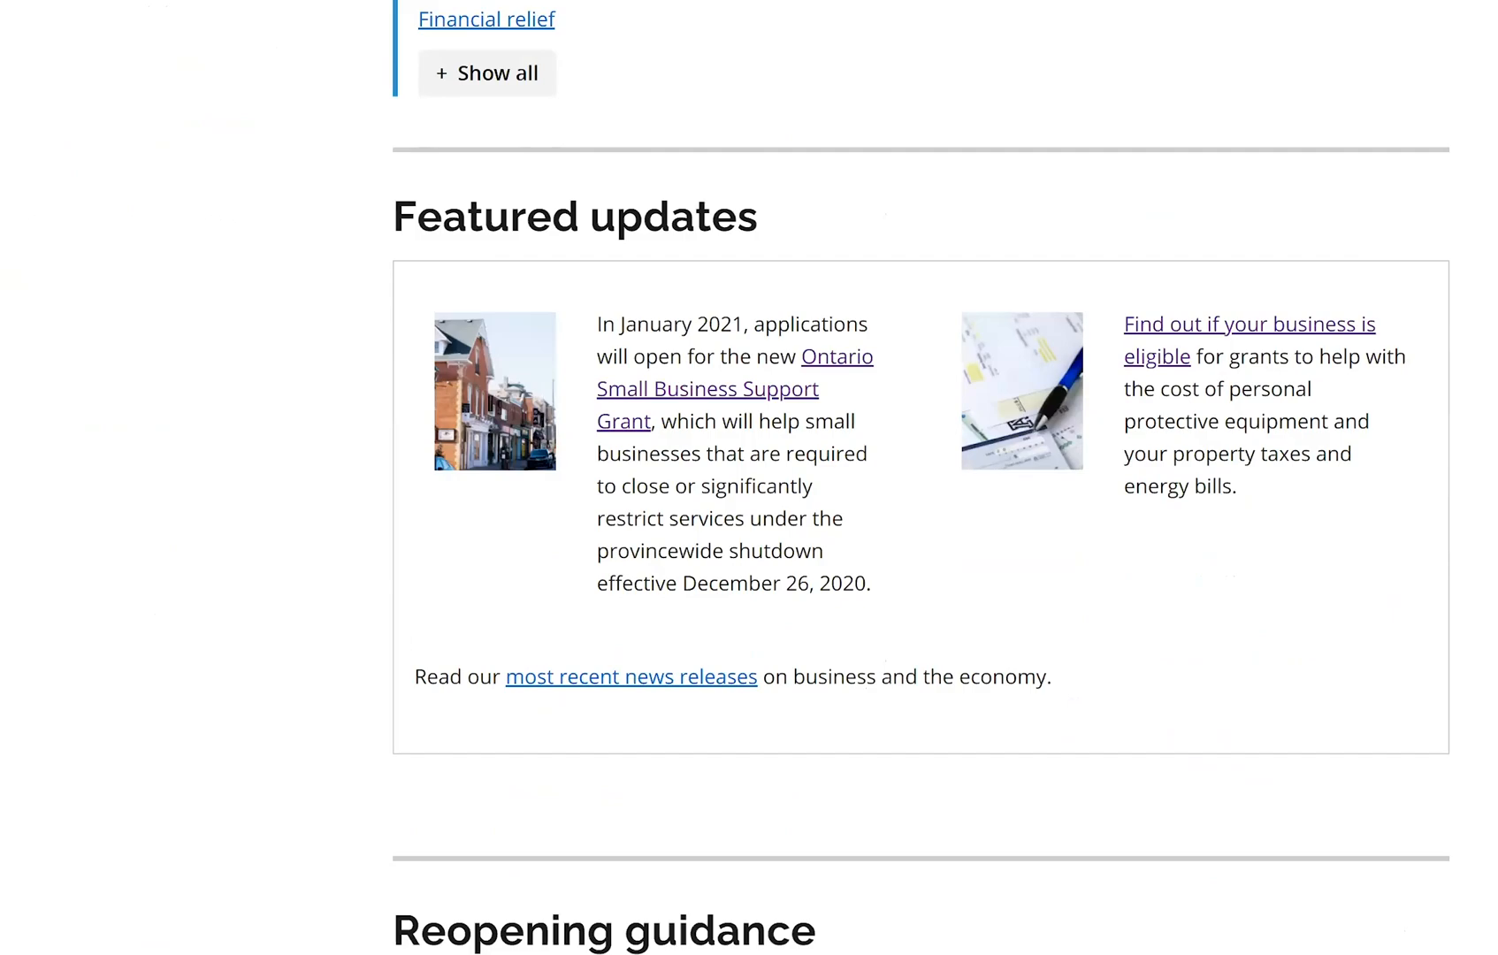
scroll(749, 478, "up", 5)
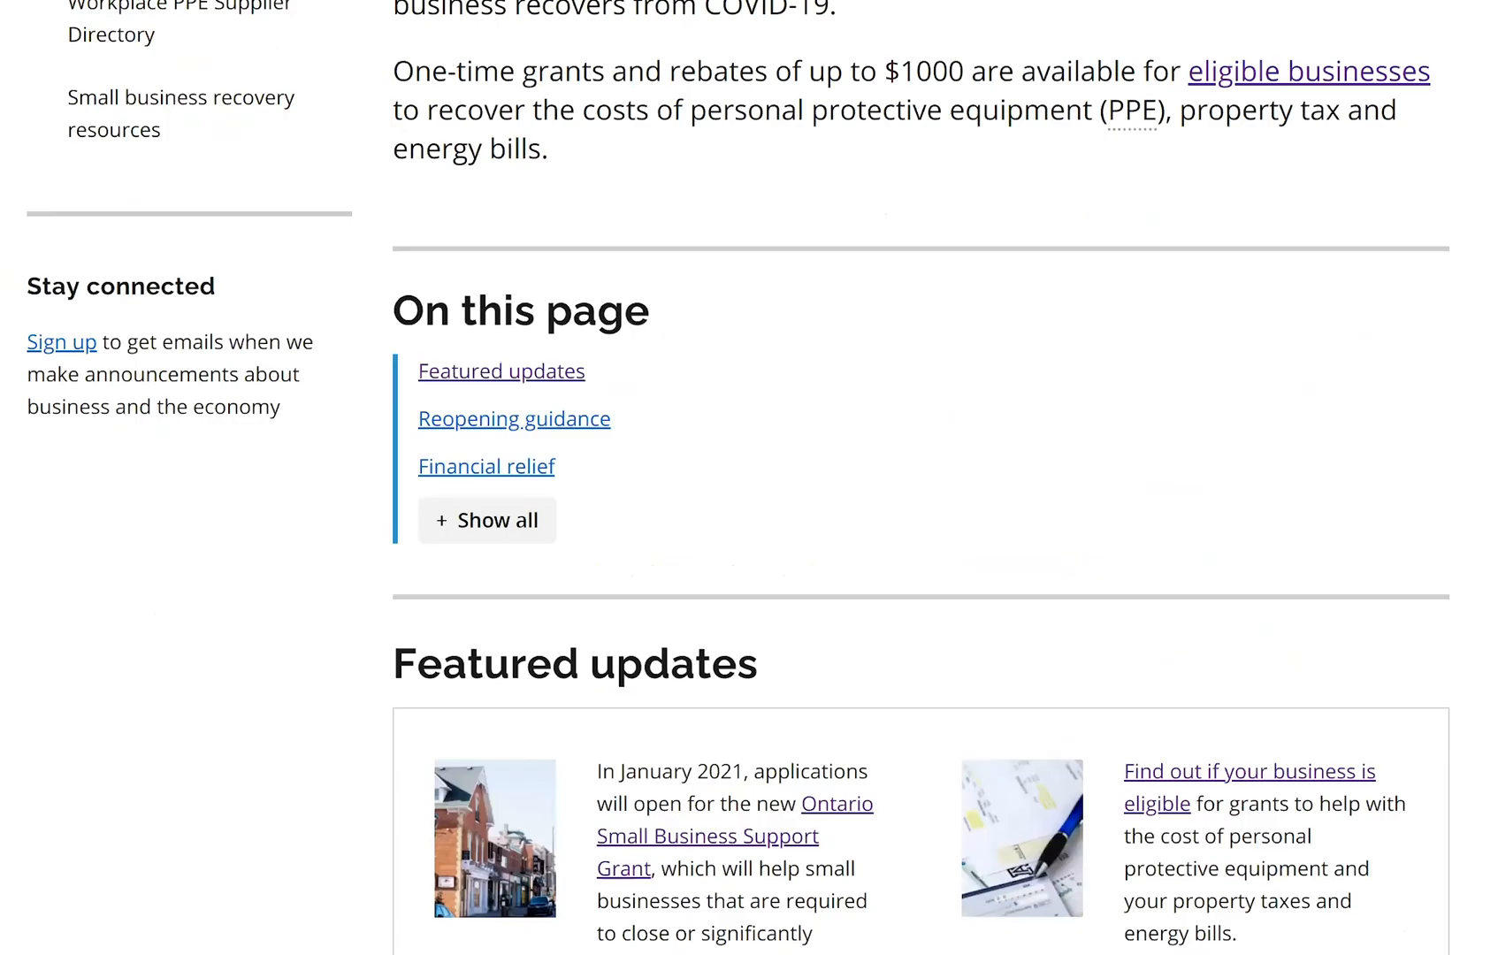
scroll(749, 477, "up", 4)
scroll(749, 478, "down", 1)
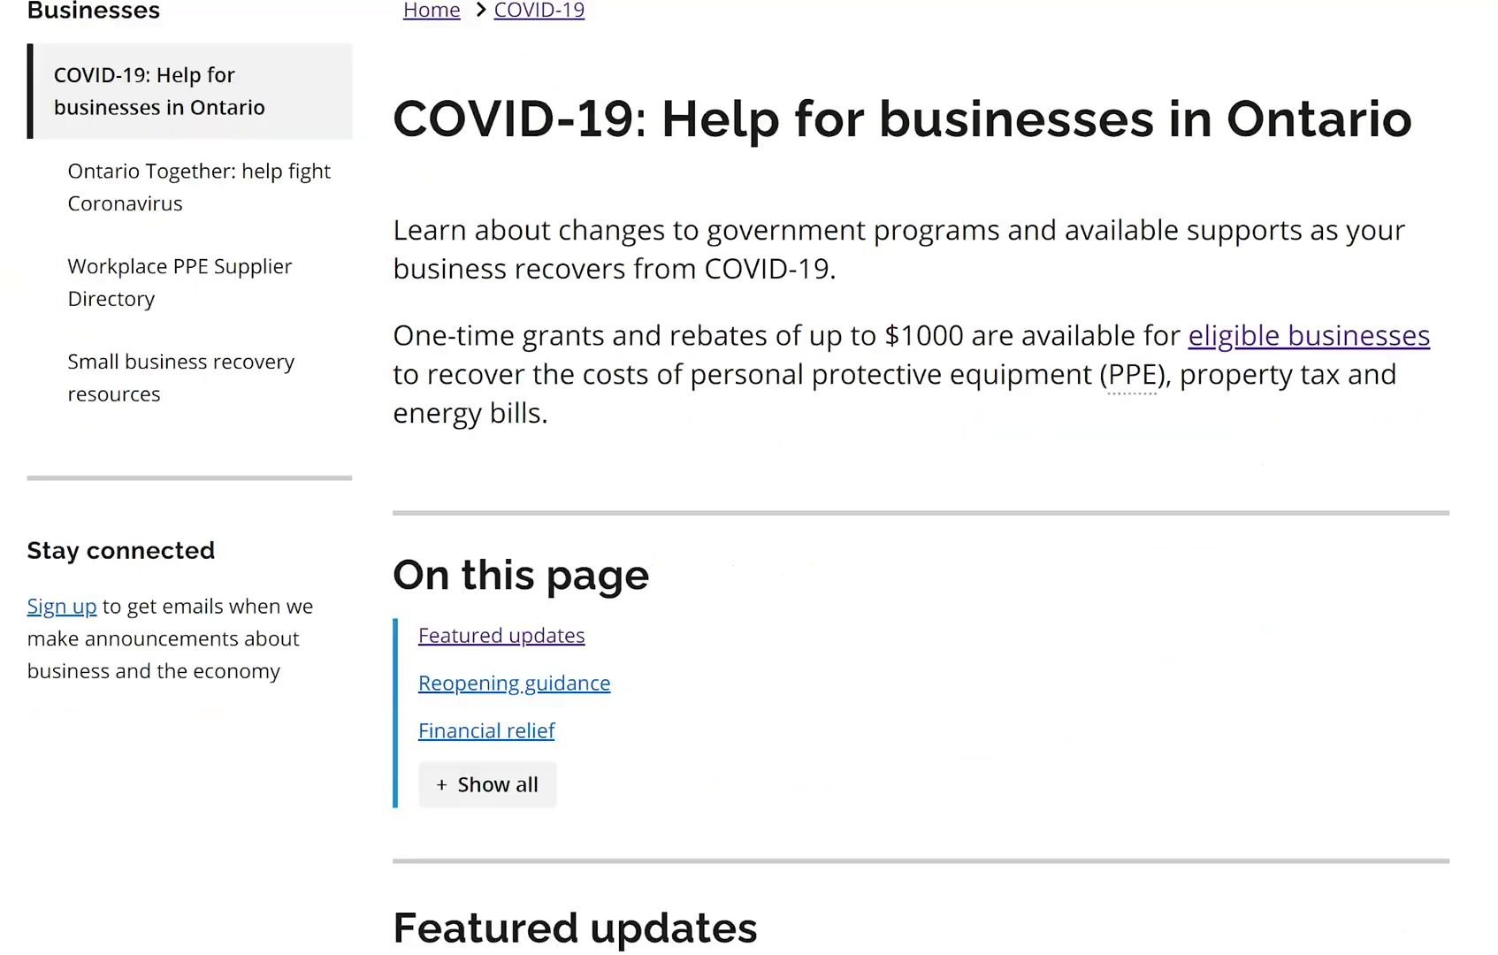
scroll(786, 402, "down", 5)
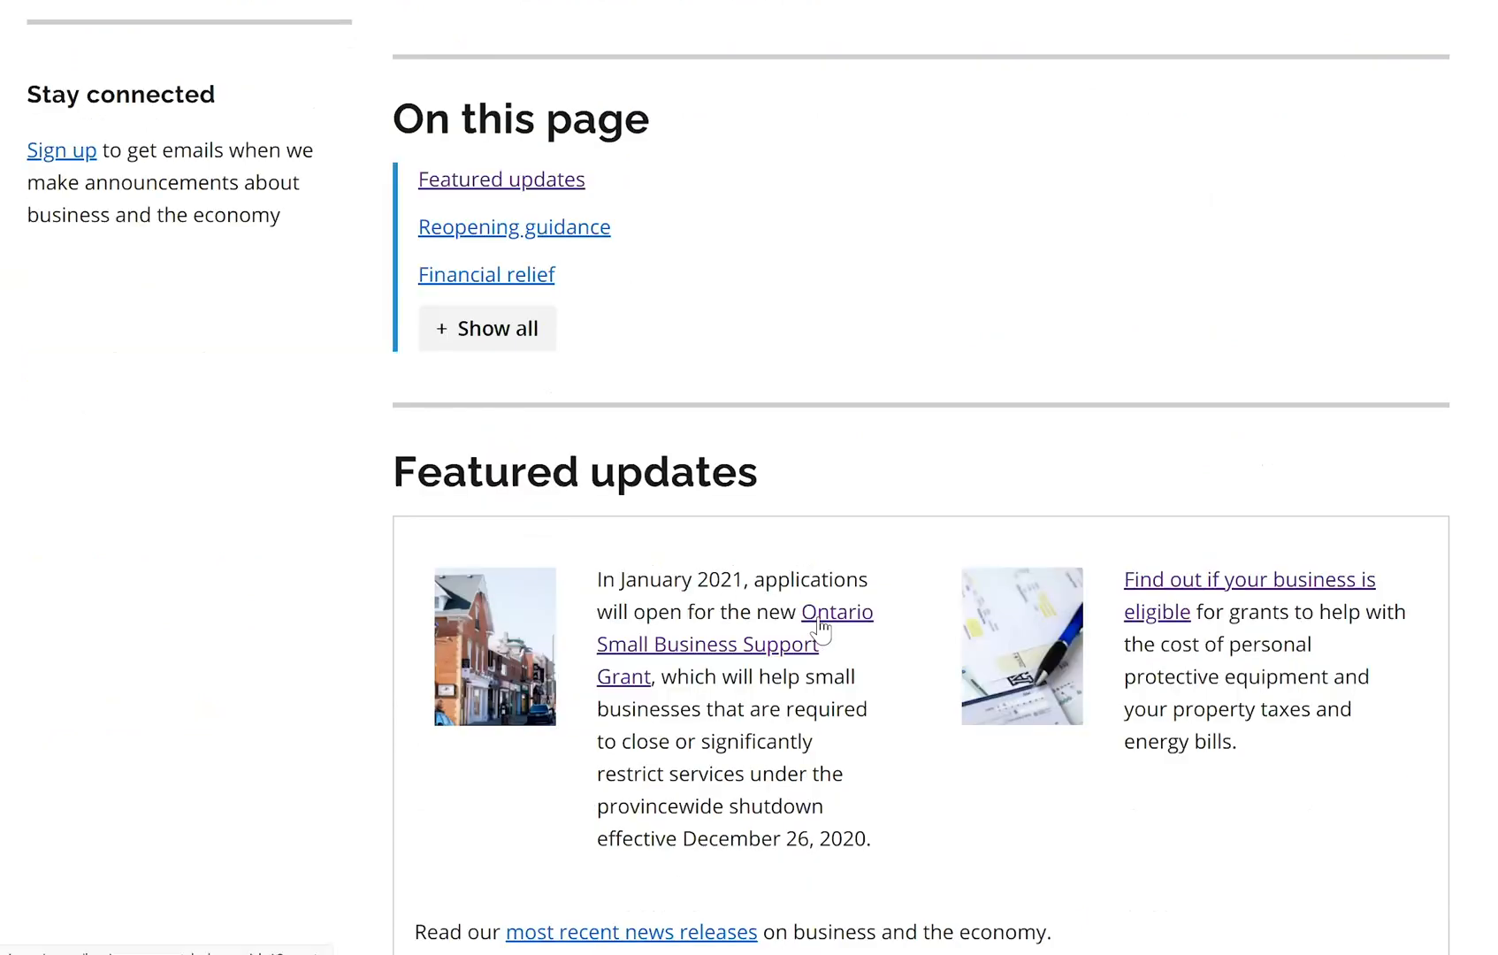
left_click(823, 626)
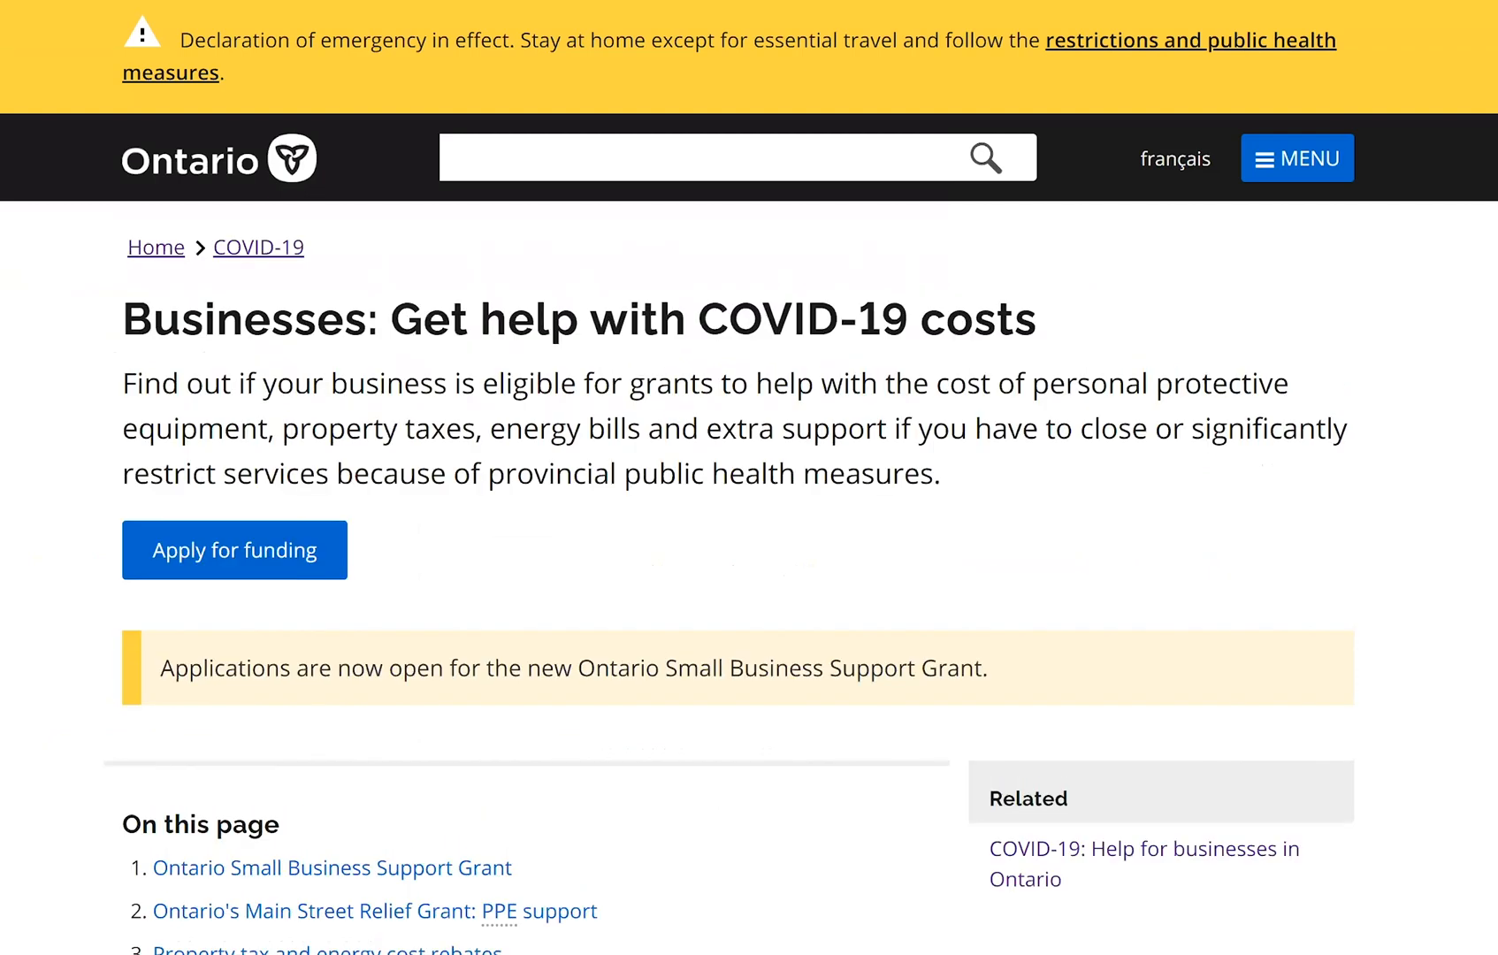
scroll(630, 575, "down", 3)
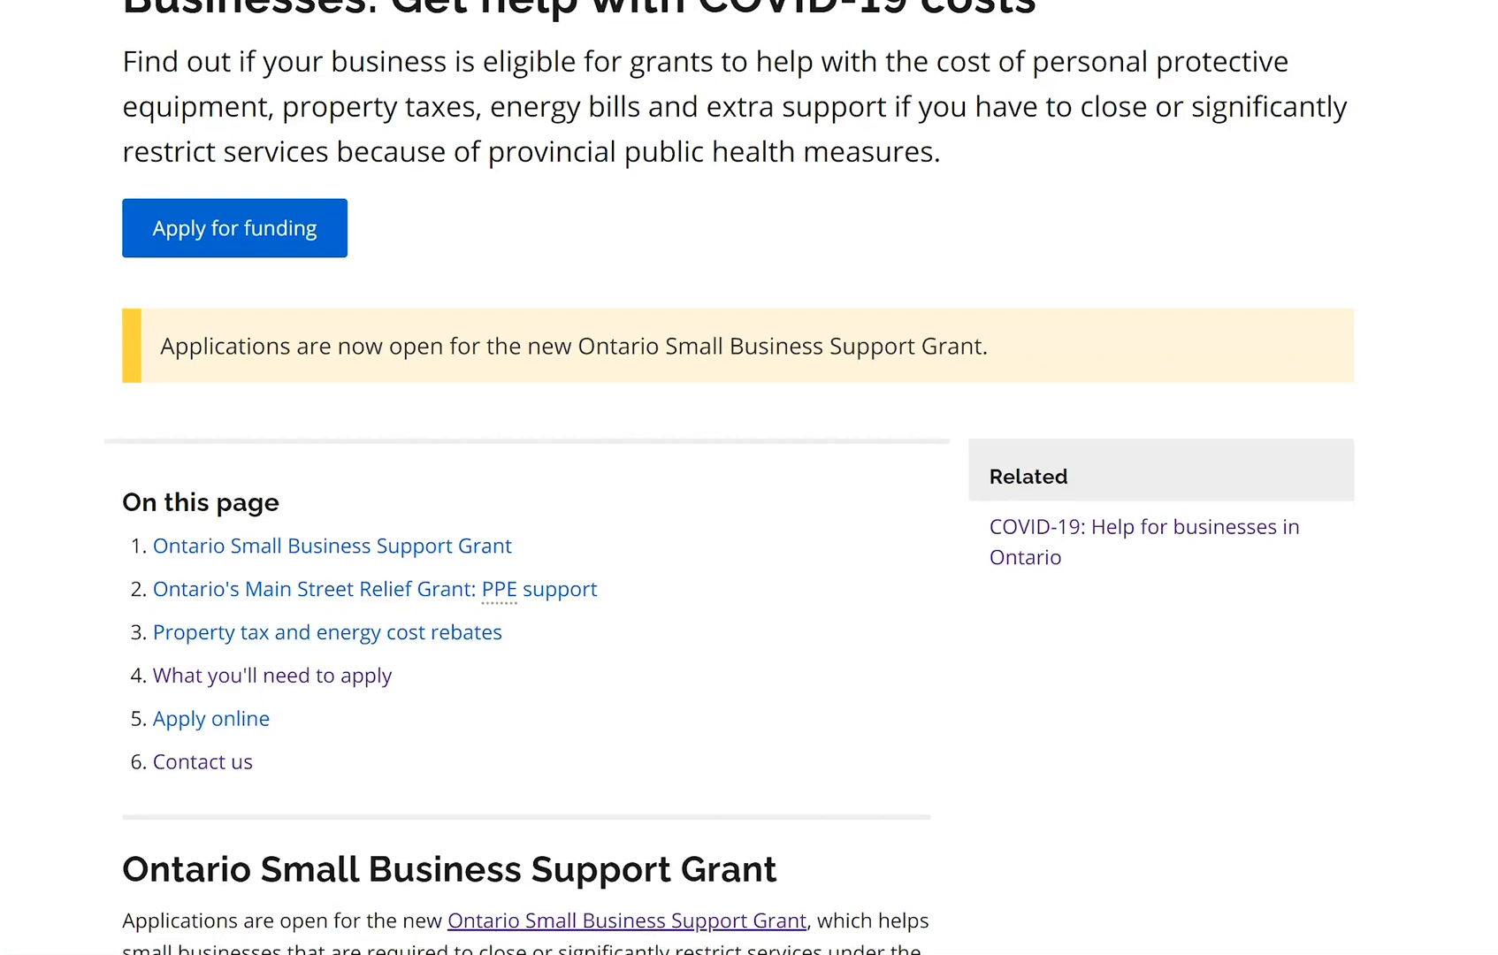
scroll(750, 477, "down", 5)
scroll(749, 478, "down", 2)
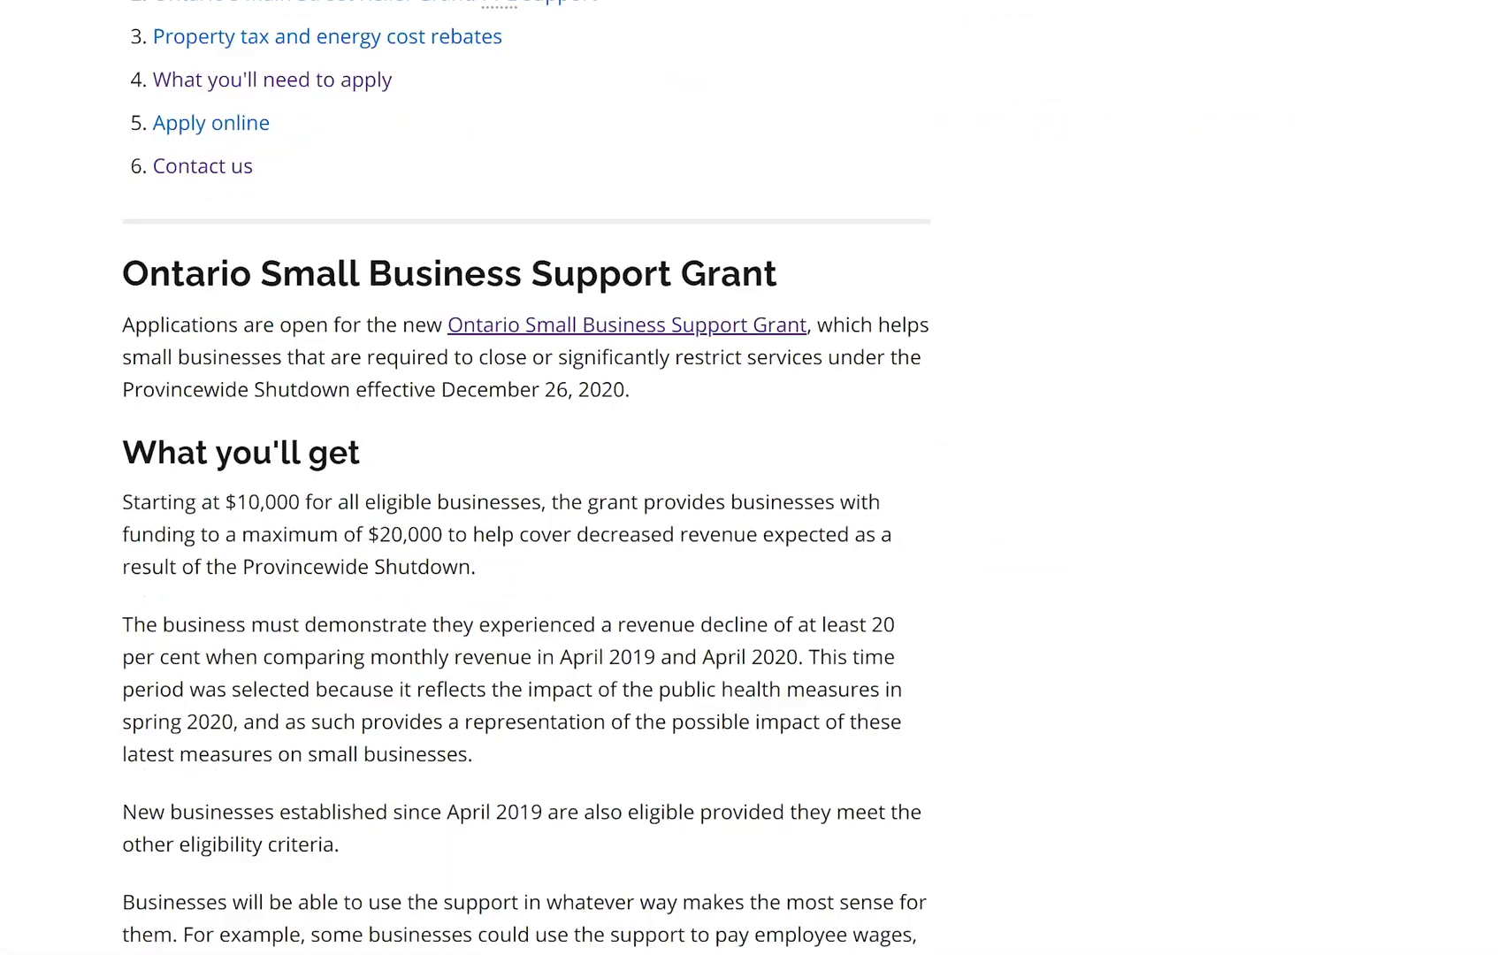
scroll(749, 478, "down", 1)
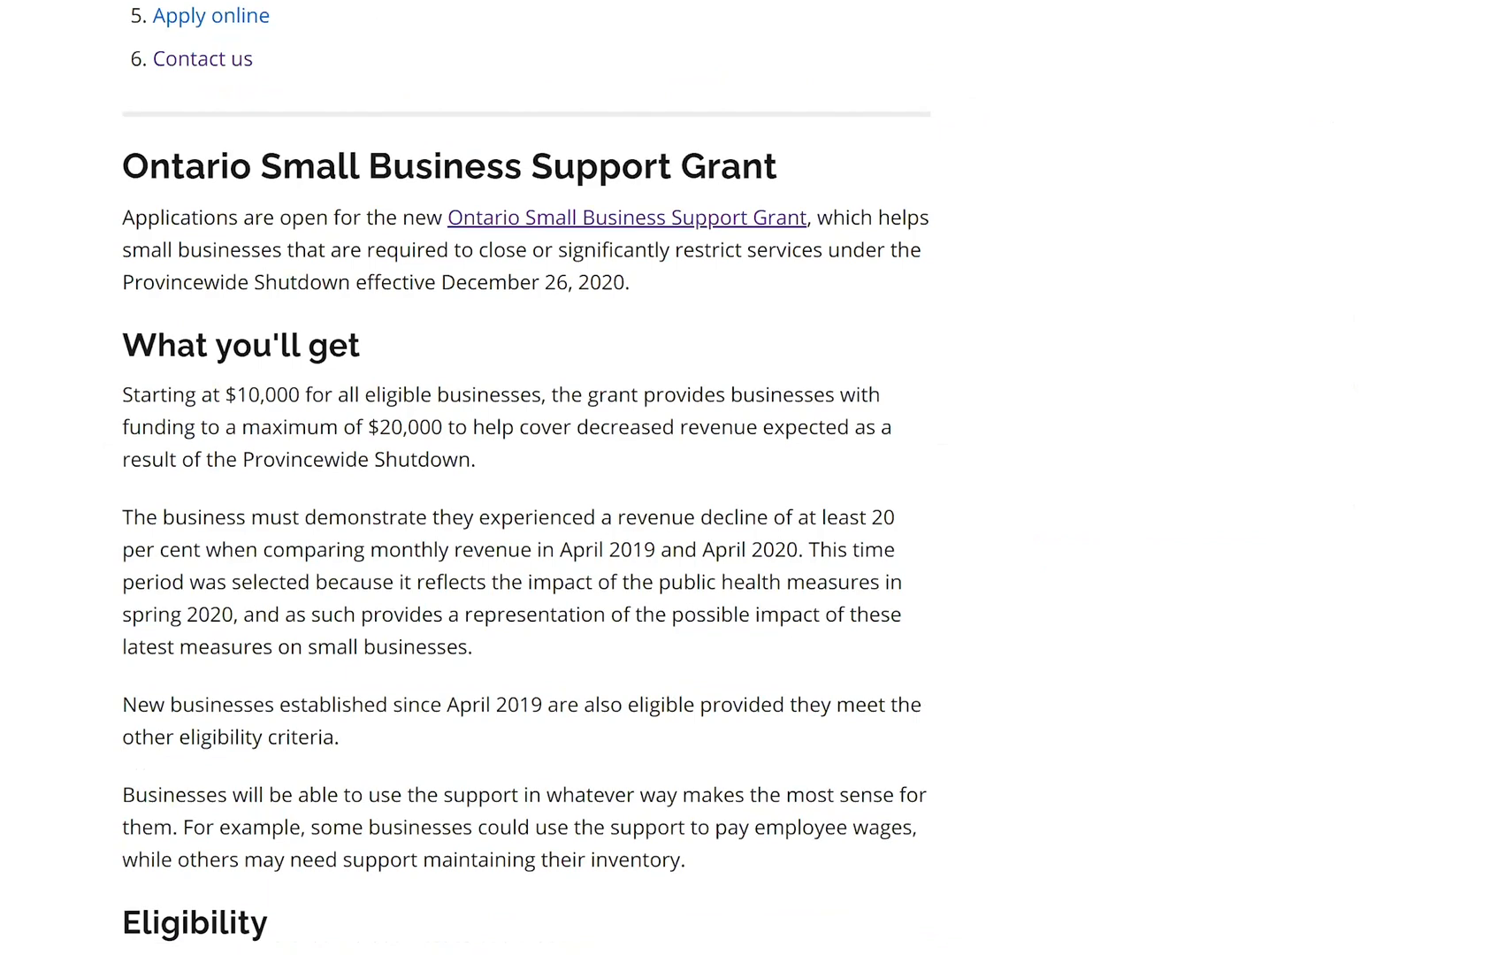
scroll(749, 478, "down", 1)
scroll(749, 478, "down", 1)
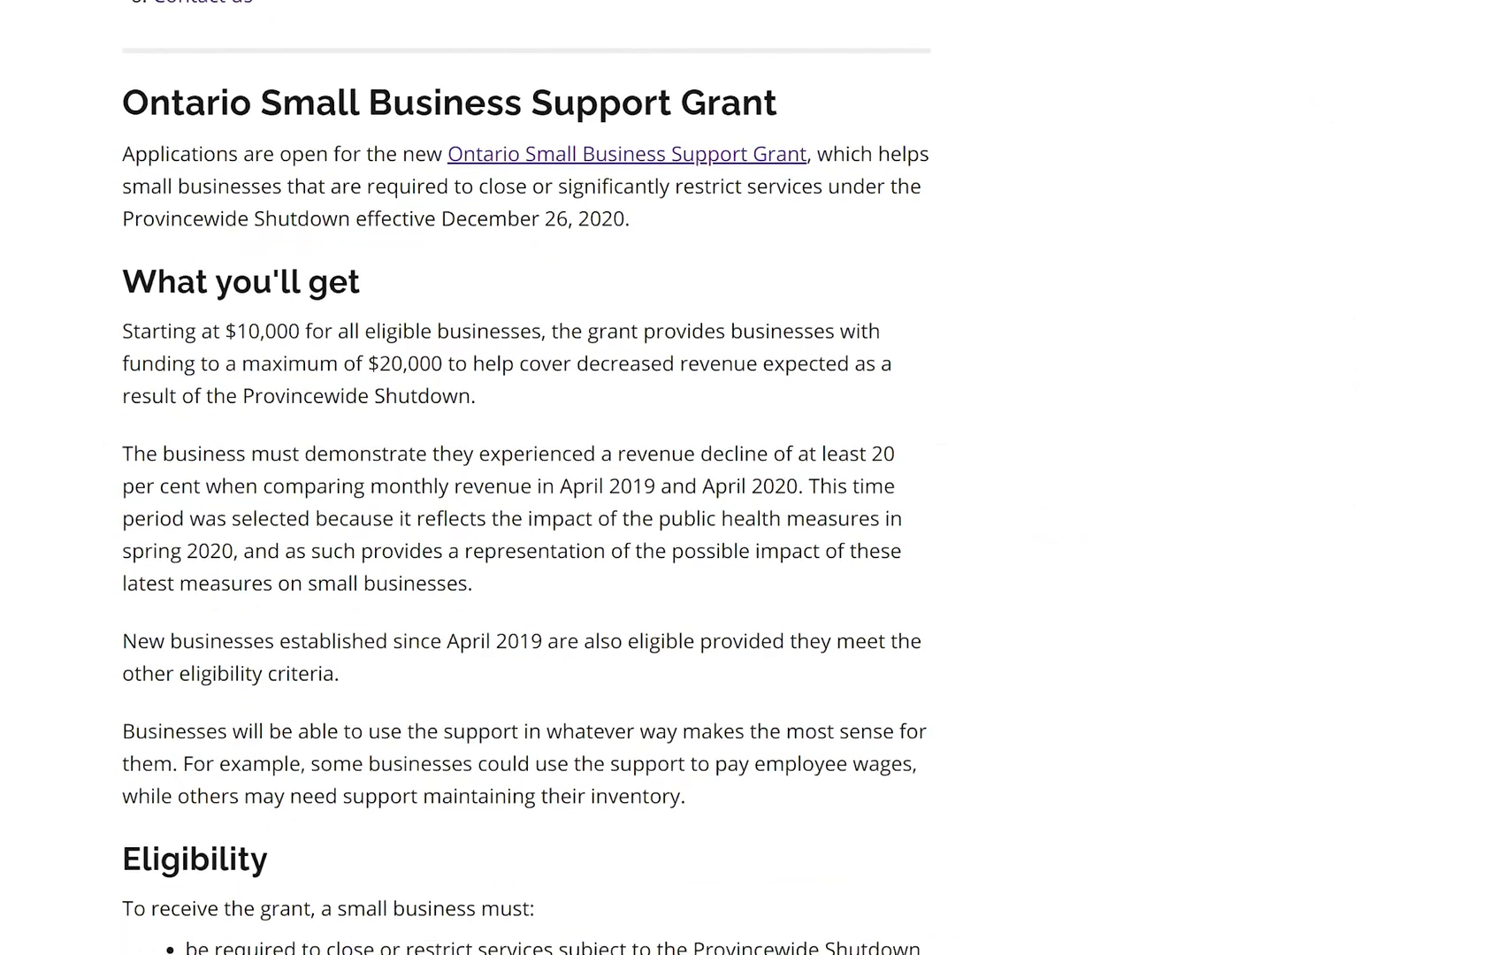
scroll(749, 478, "down", 1)
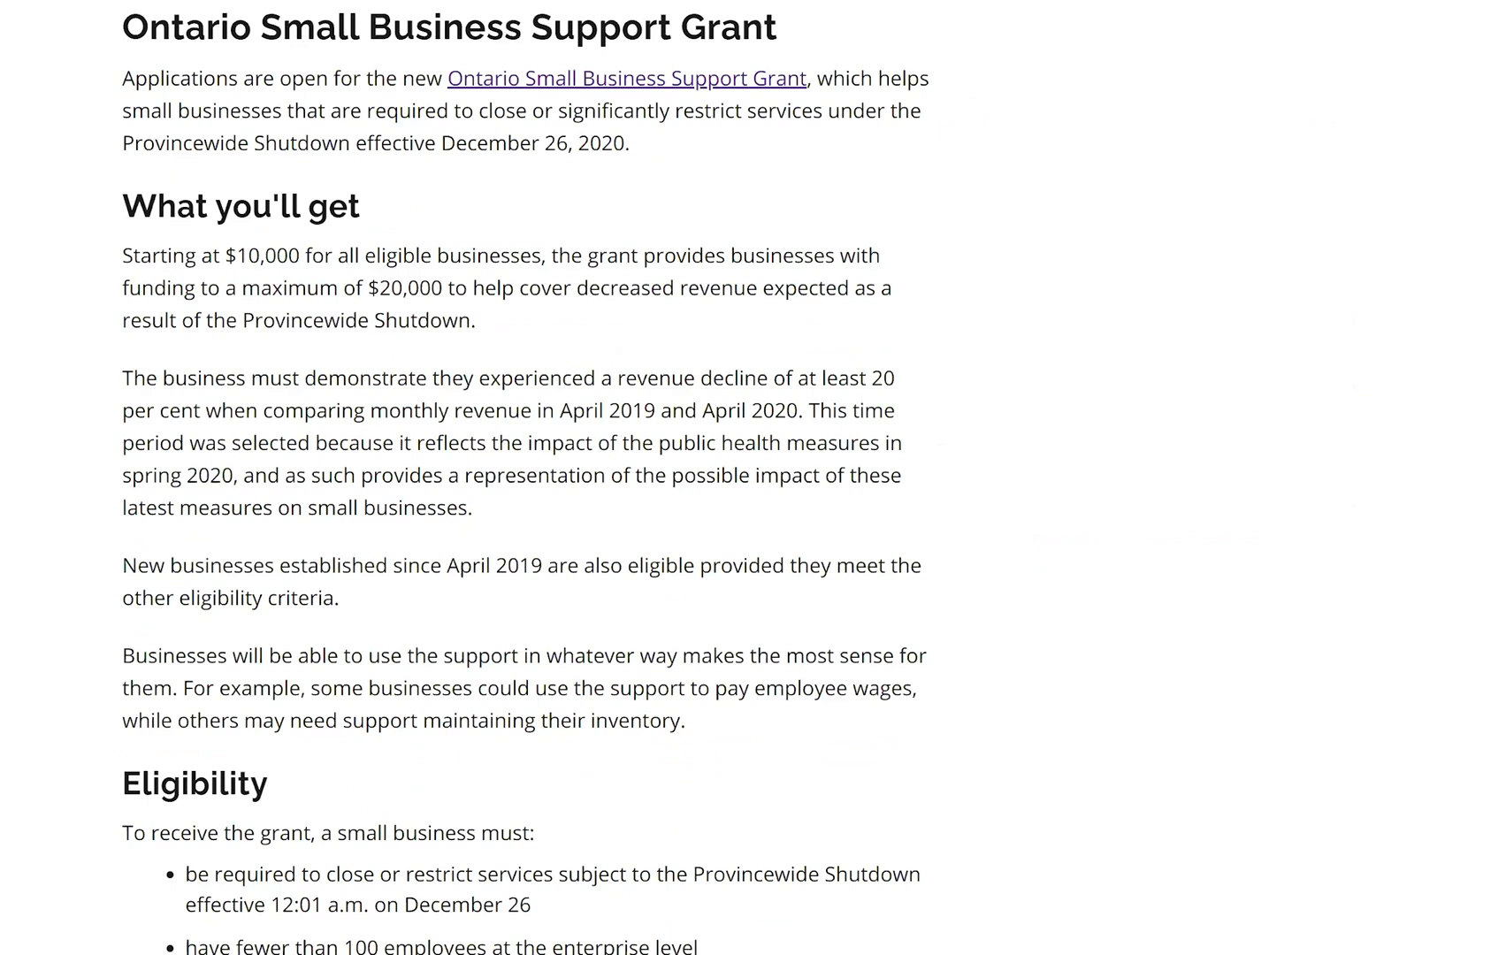
scroll(749, 478, "down", 4)
scroll(749, 478, "down", 2)
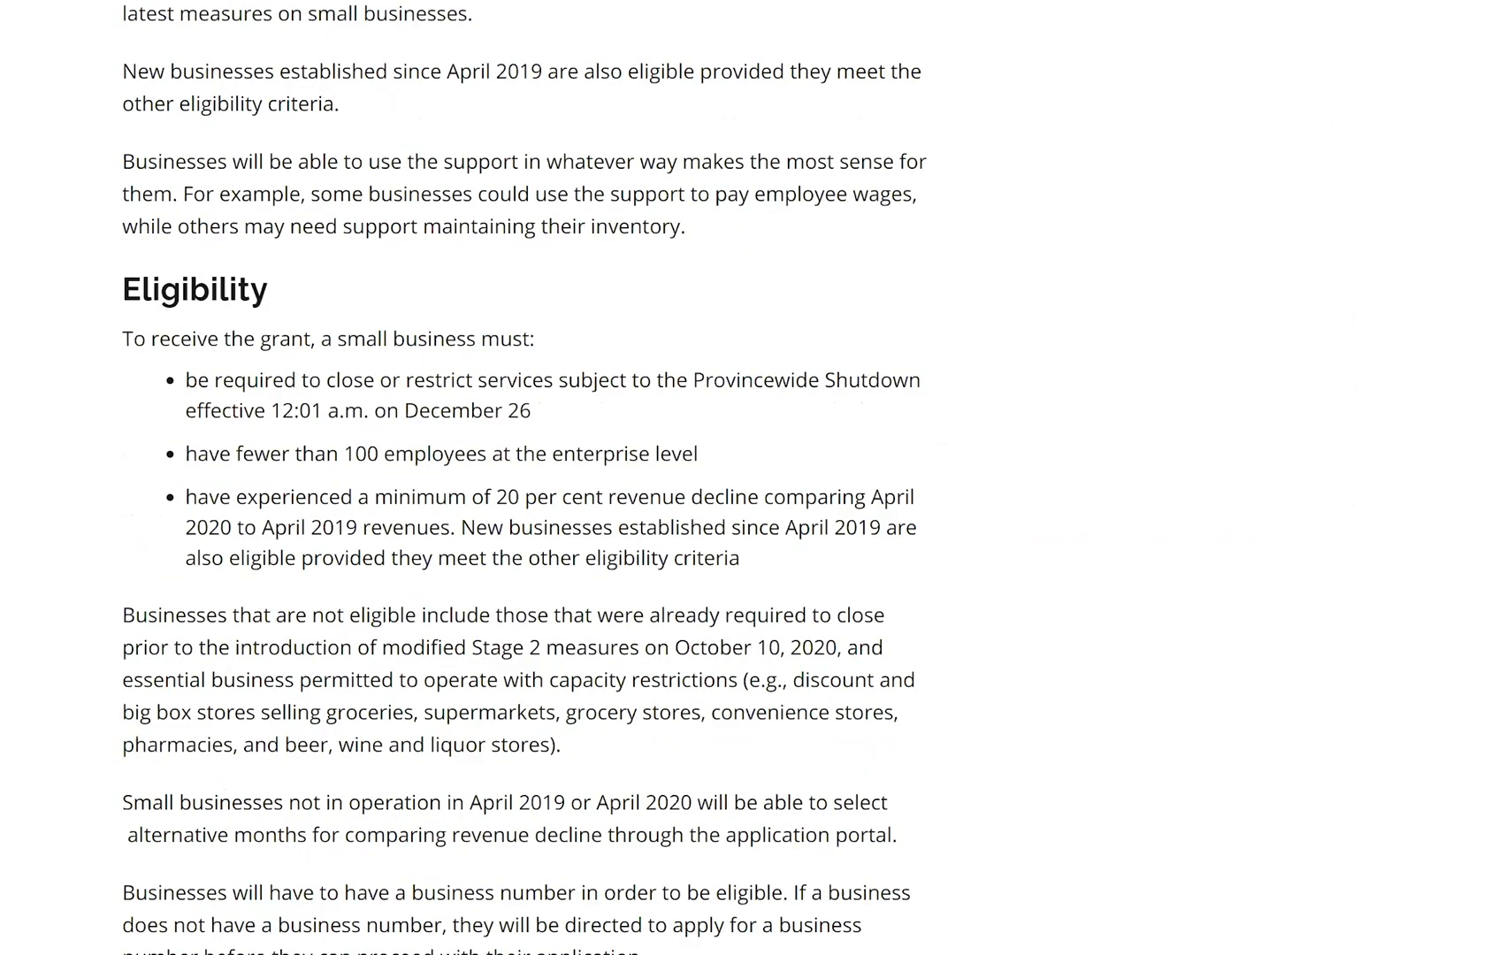
scroll(749, 477, "down", 8)
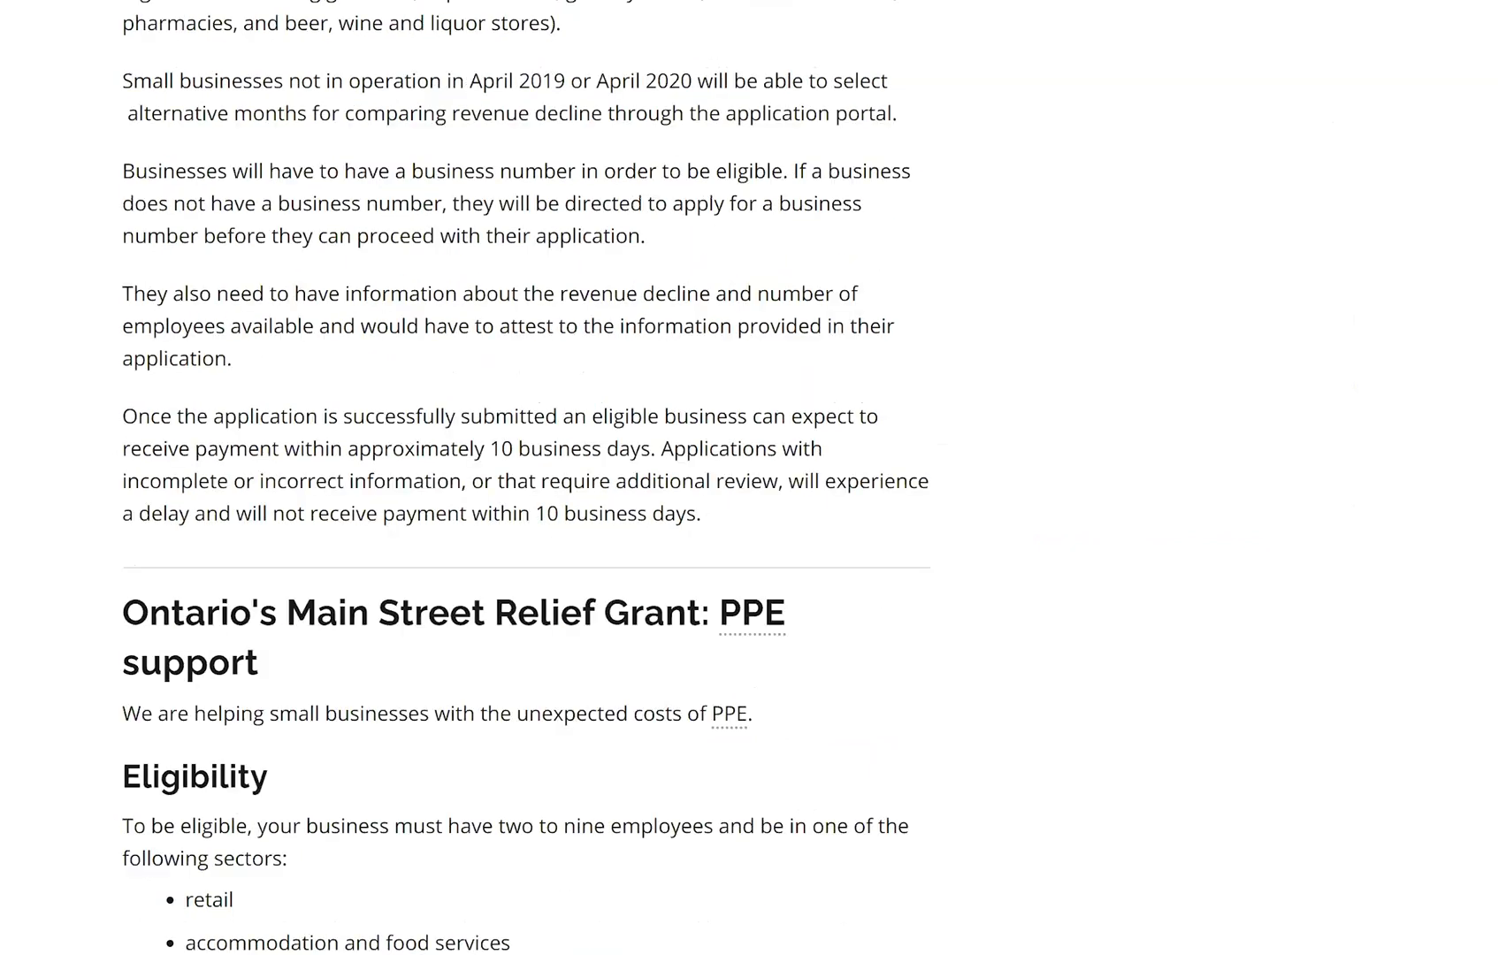
scroll(749, 478, "down", 3)
scroll(749, 477, "down", 1)
scroll(749, 478, "up", 3)
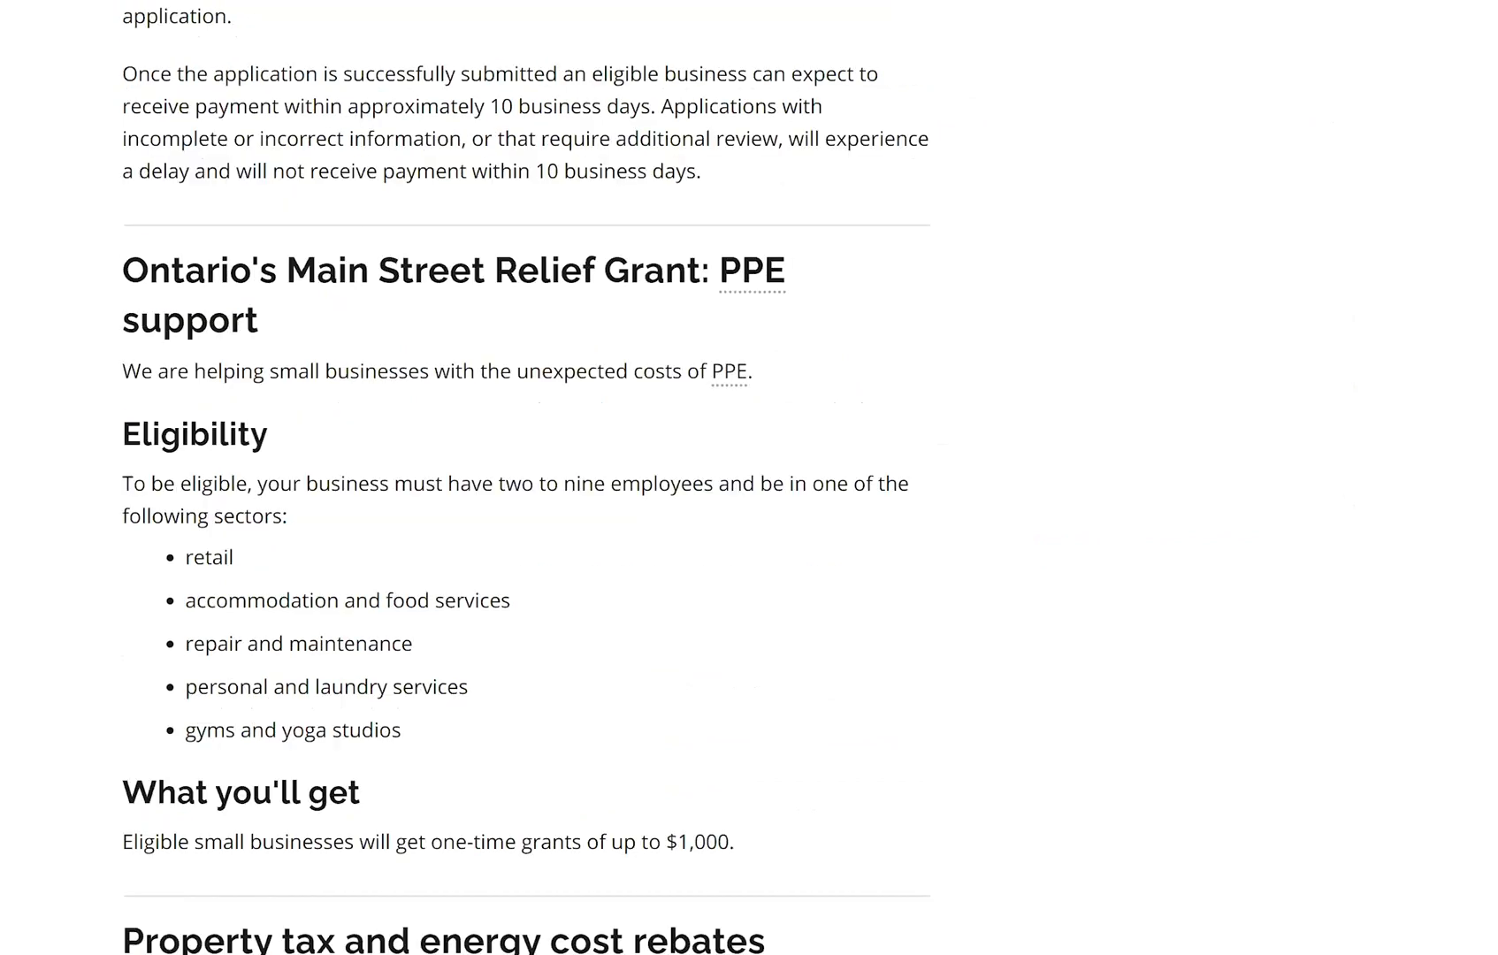
scroll(254, 469, "up", 4)
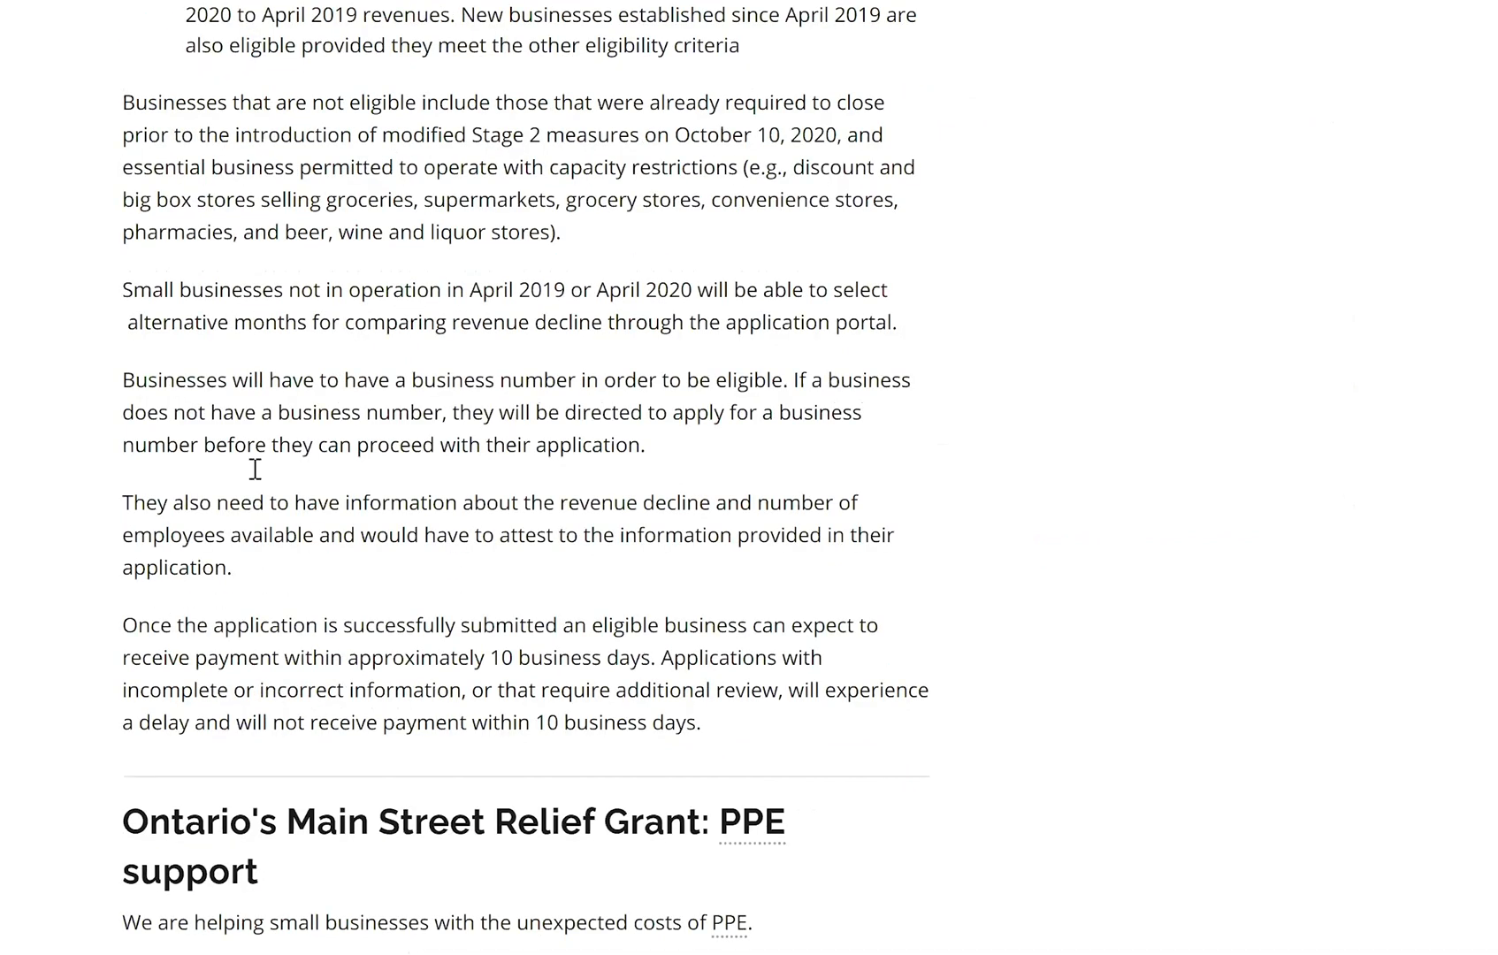
scroll(647, 469, "up", 10)
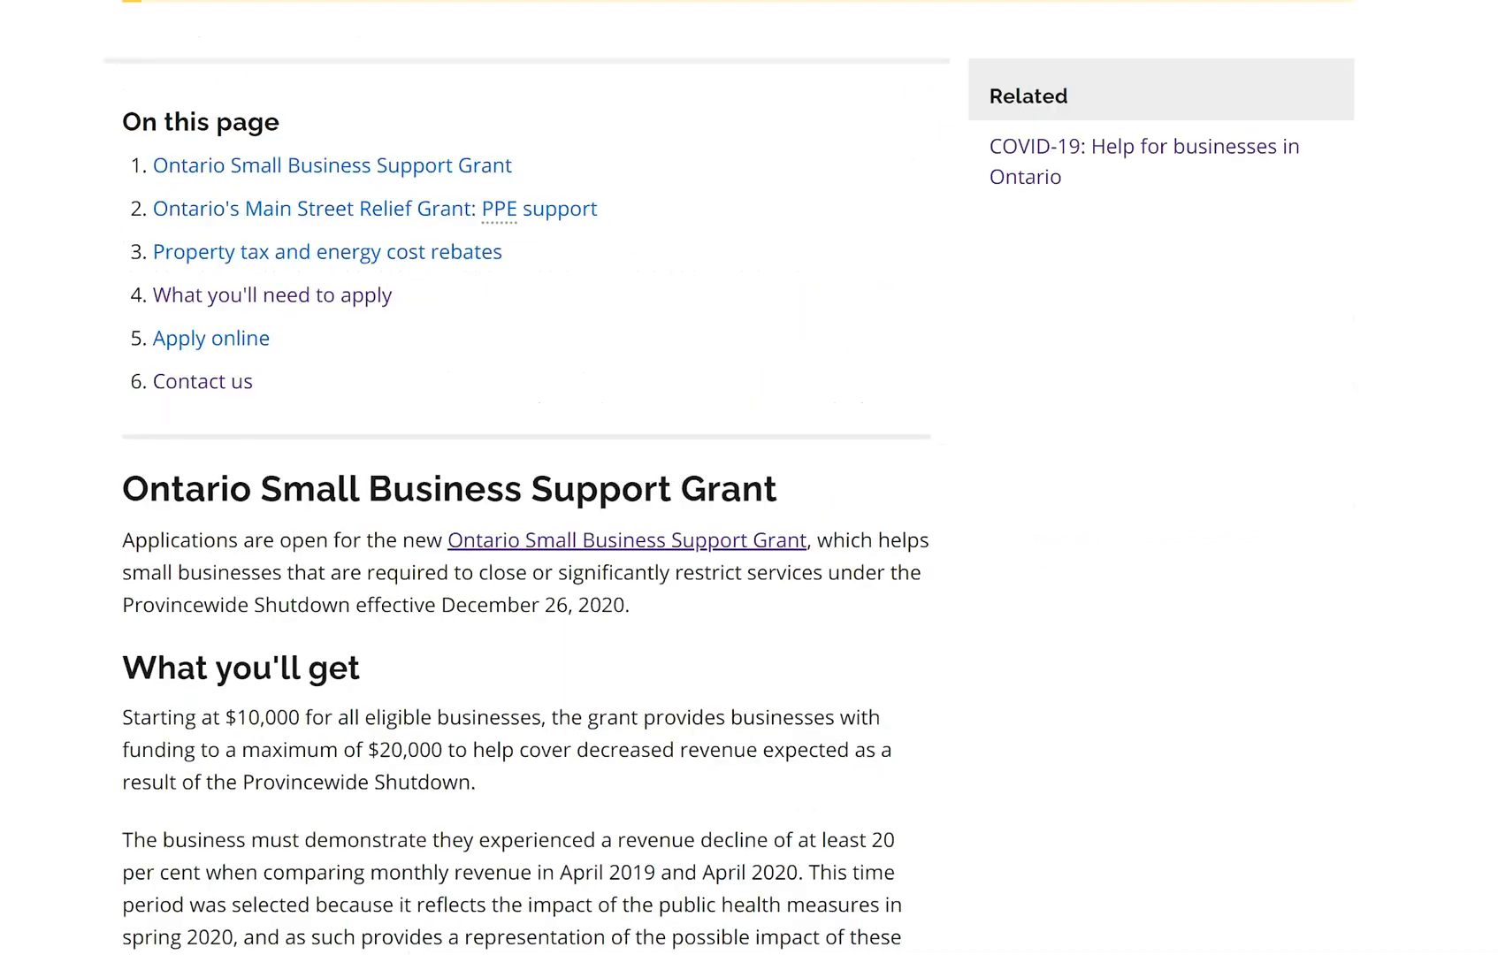
scroll(451, 401, "up", 7)
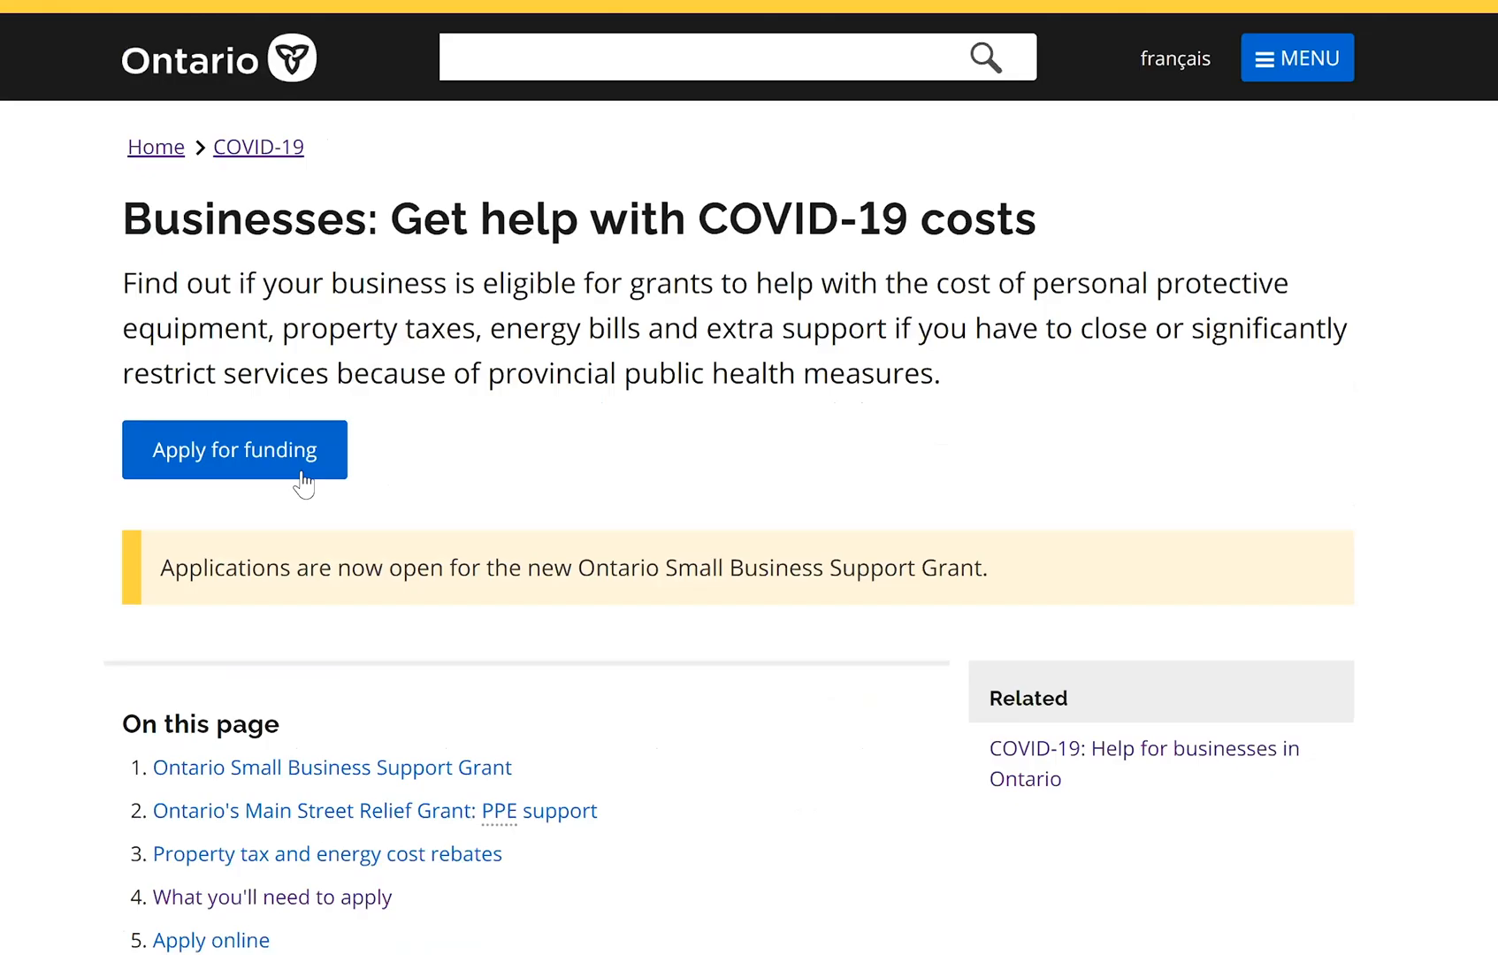
left_click(302, 478)
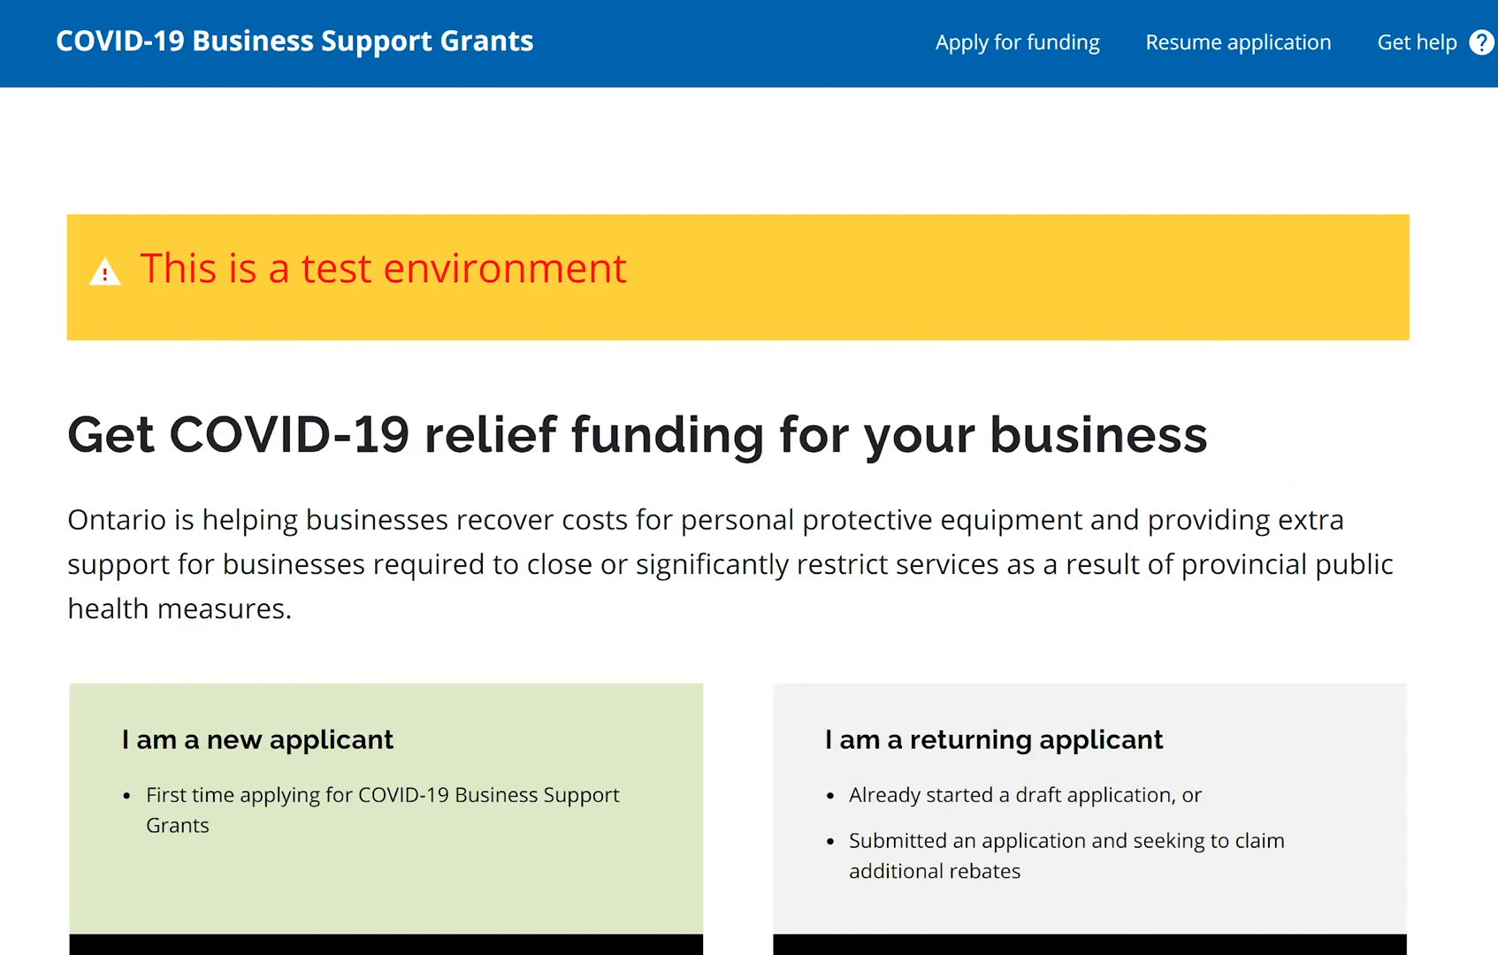
Scroll the grants portal page down to the new and returning applicant options
scroll(1304, 150, "down", 1)
scroll(1354, 267, "up", 3)
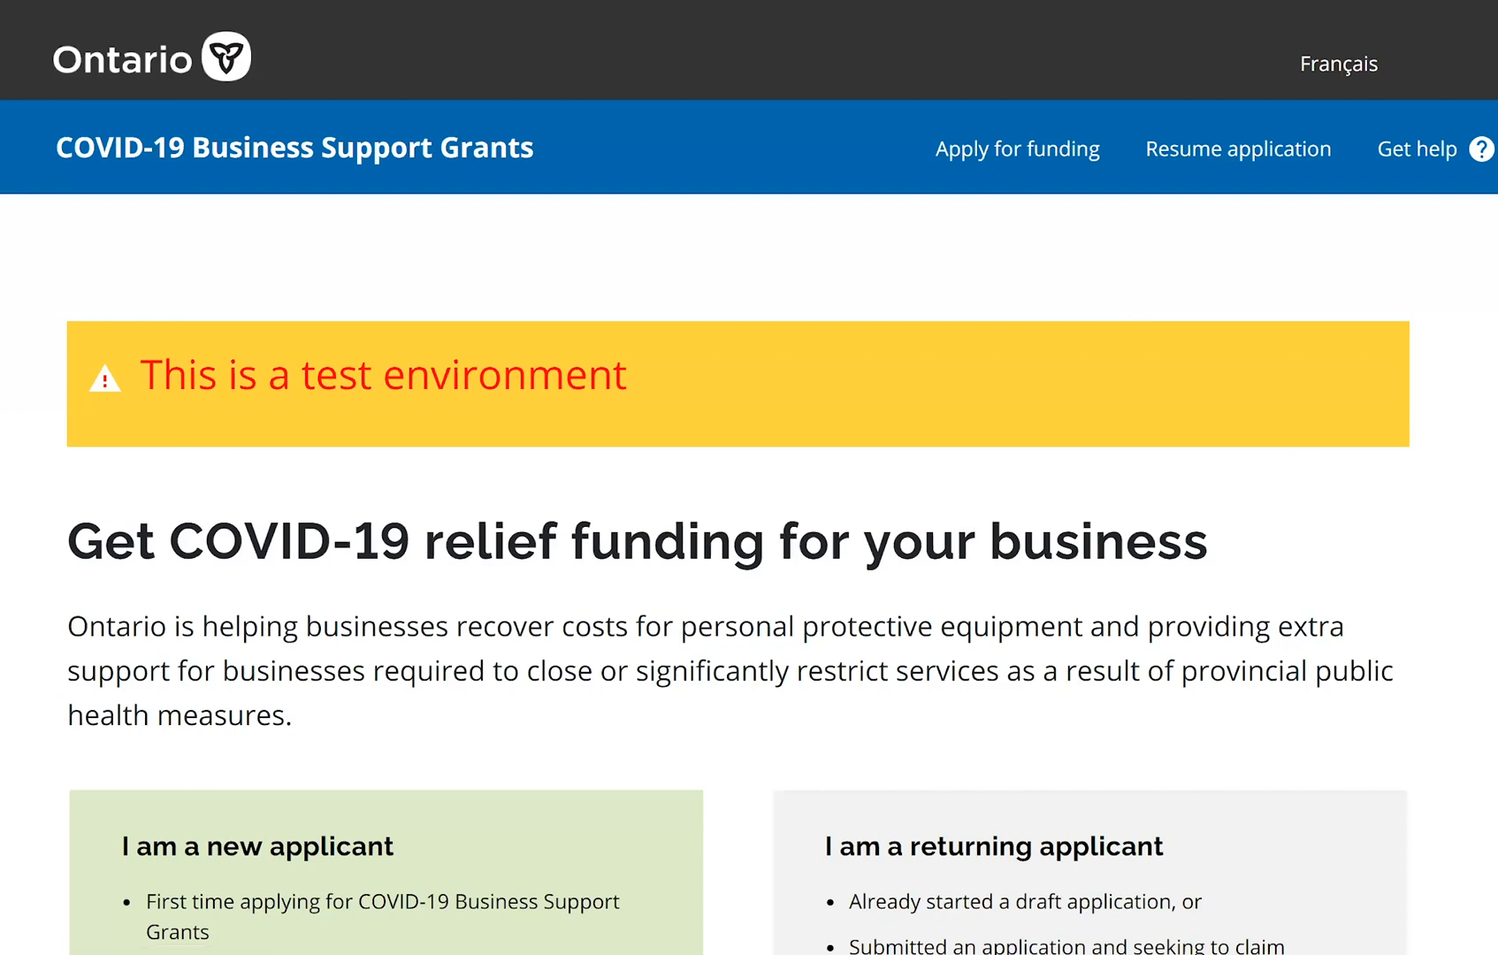
scroll(749, 478, "down", 1)
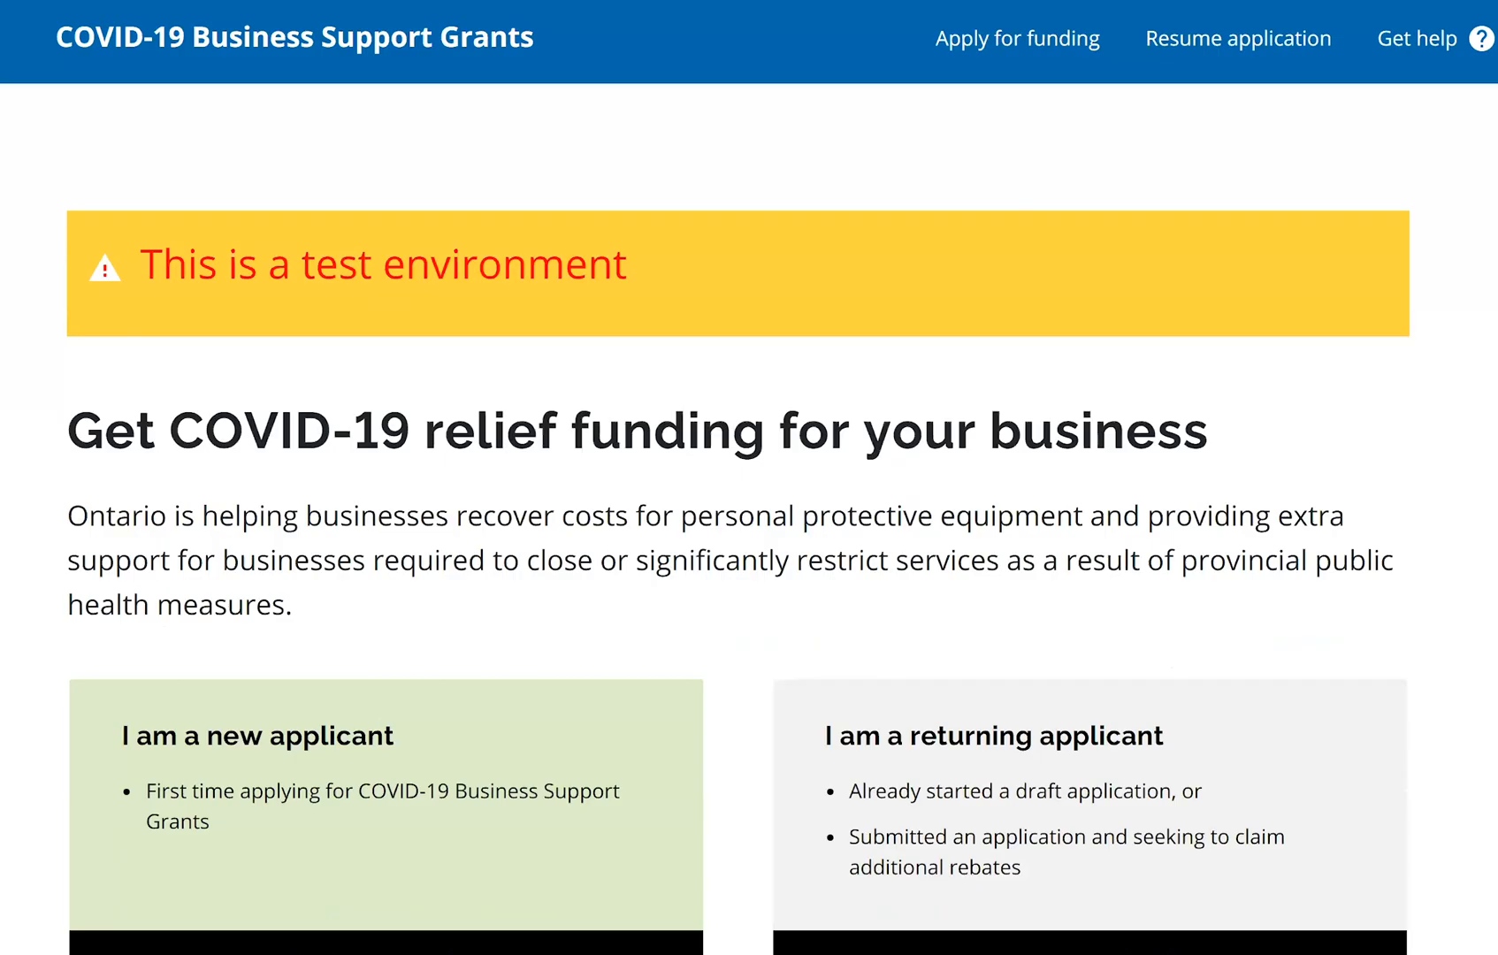
scroll(859, 277, "down", 1)
scroll(414, 270, "down", 4)
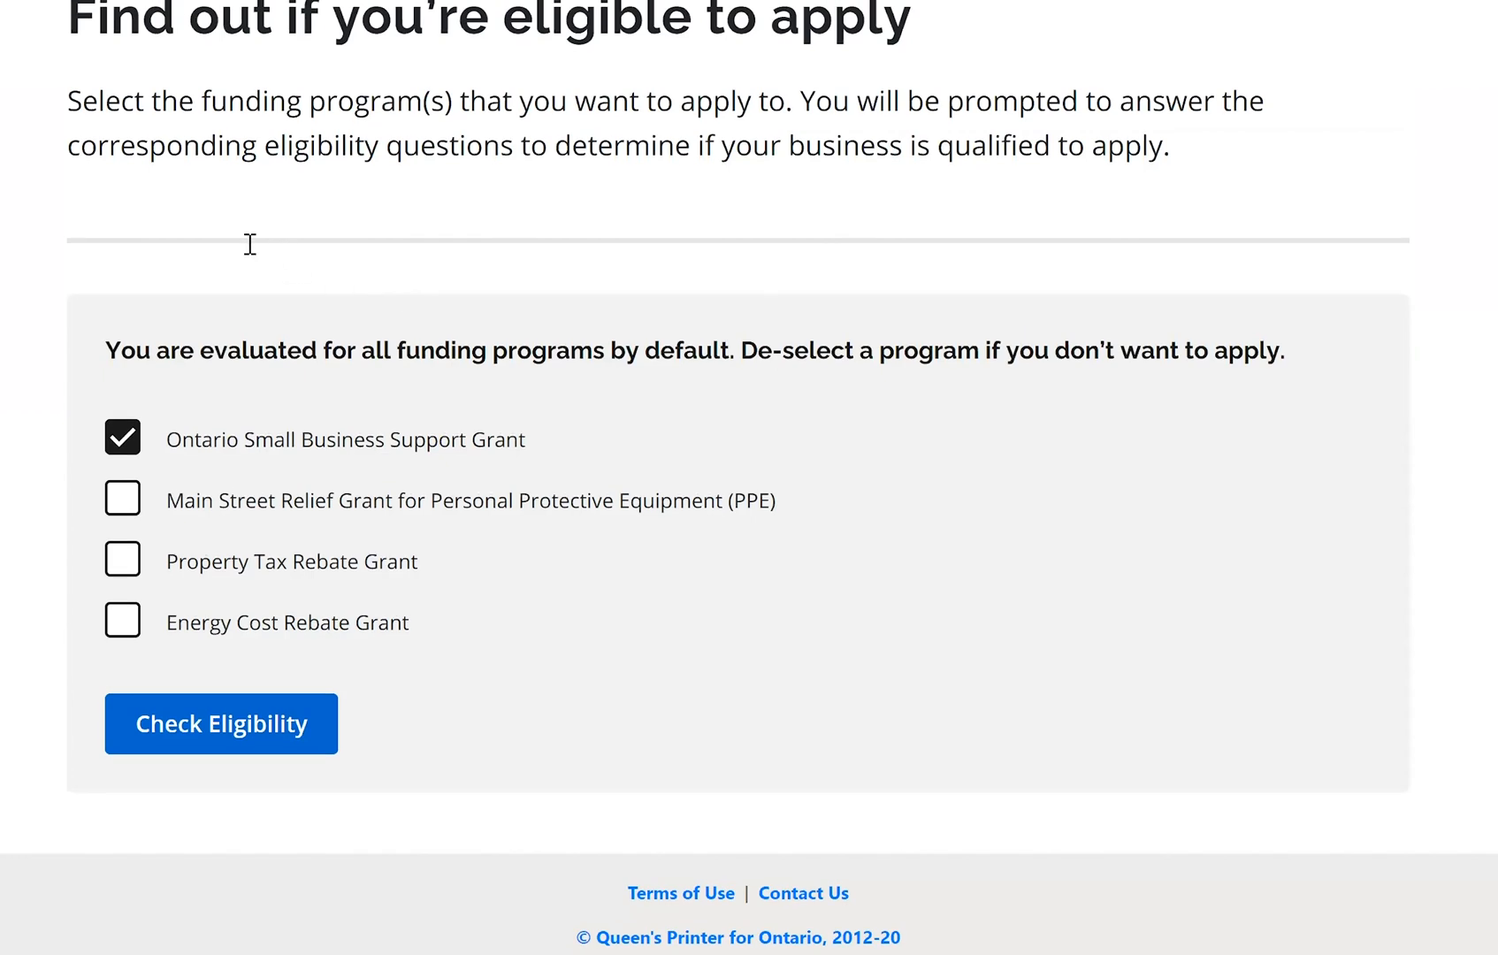
Leave only the Ontario Small Business Support Grant selected and check its eligibility
scroll(252, 244, "up", 2)
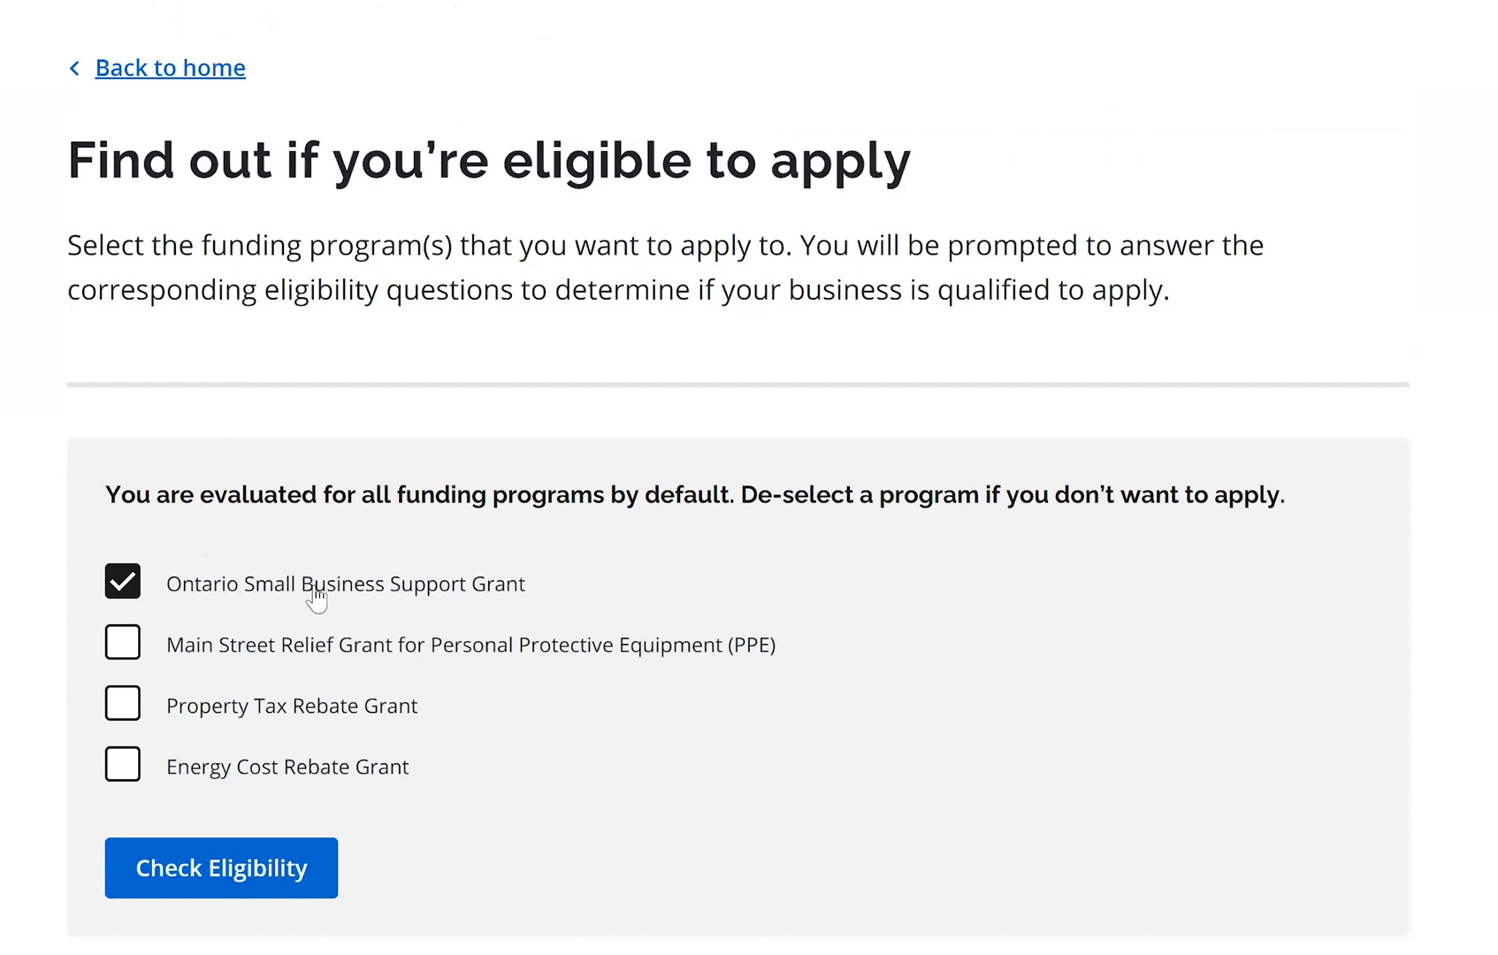
left_click(124, 645)
left_click(129, 705)
left_click(129, 649)
left_click(127, 705)
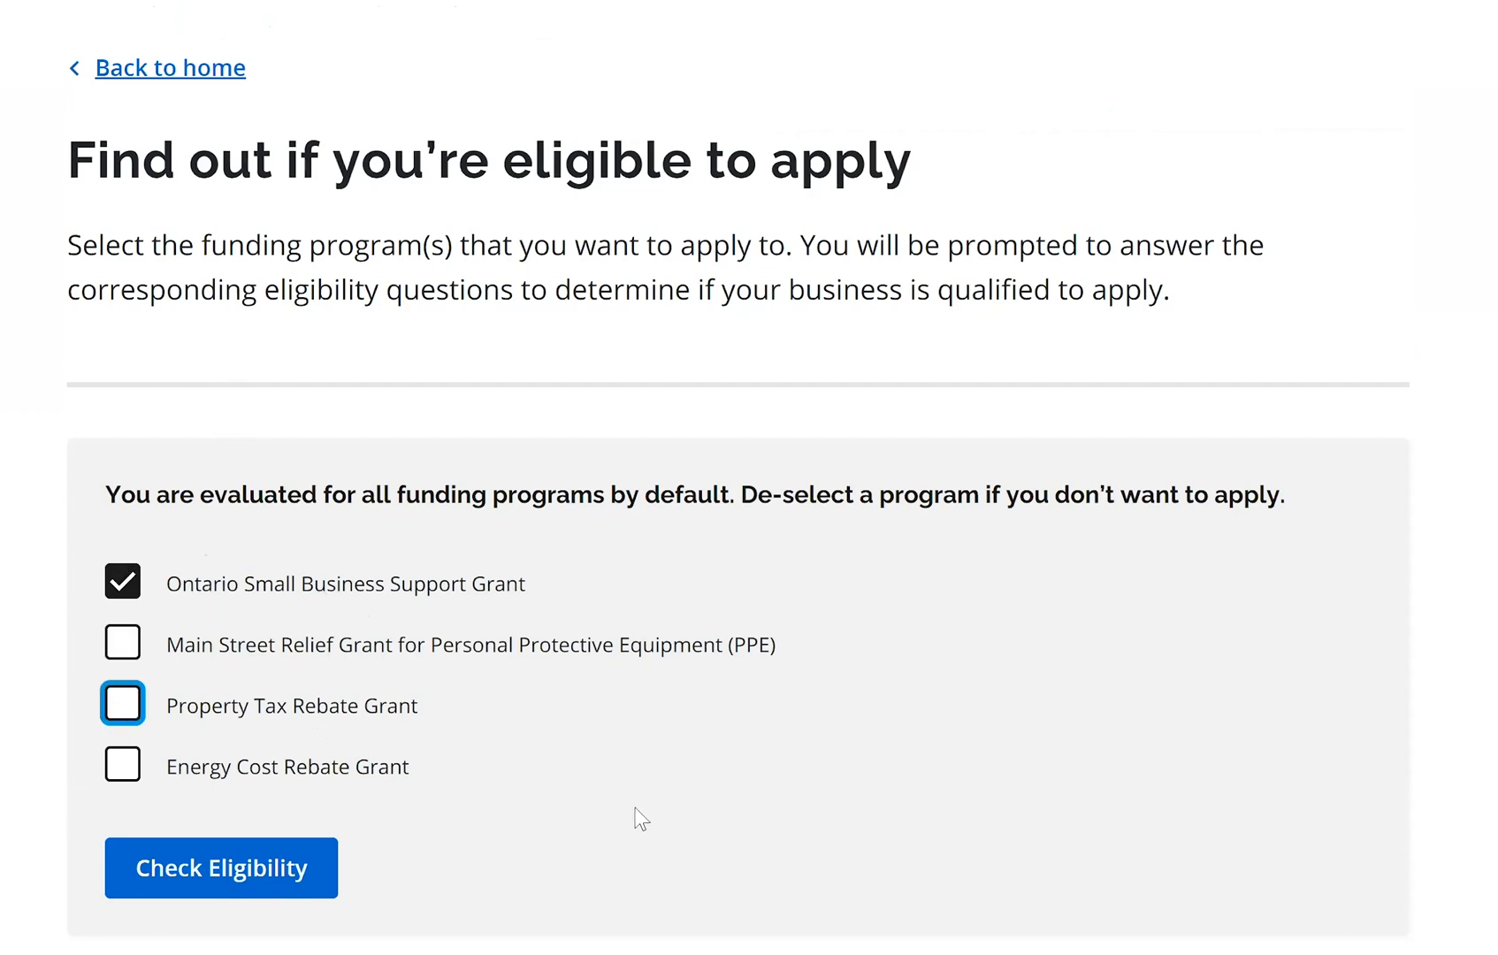
left_click(258, 896)
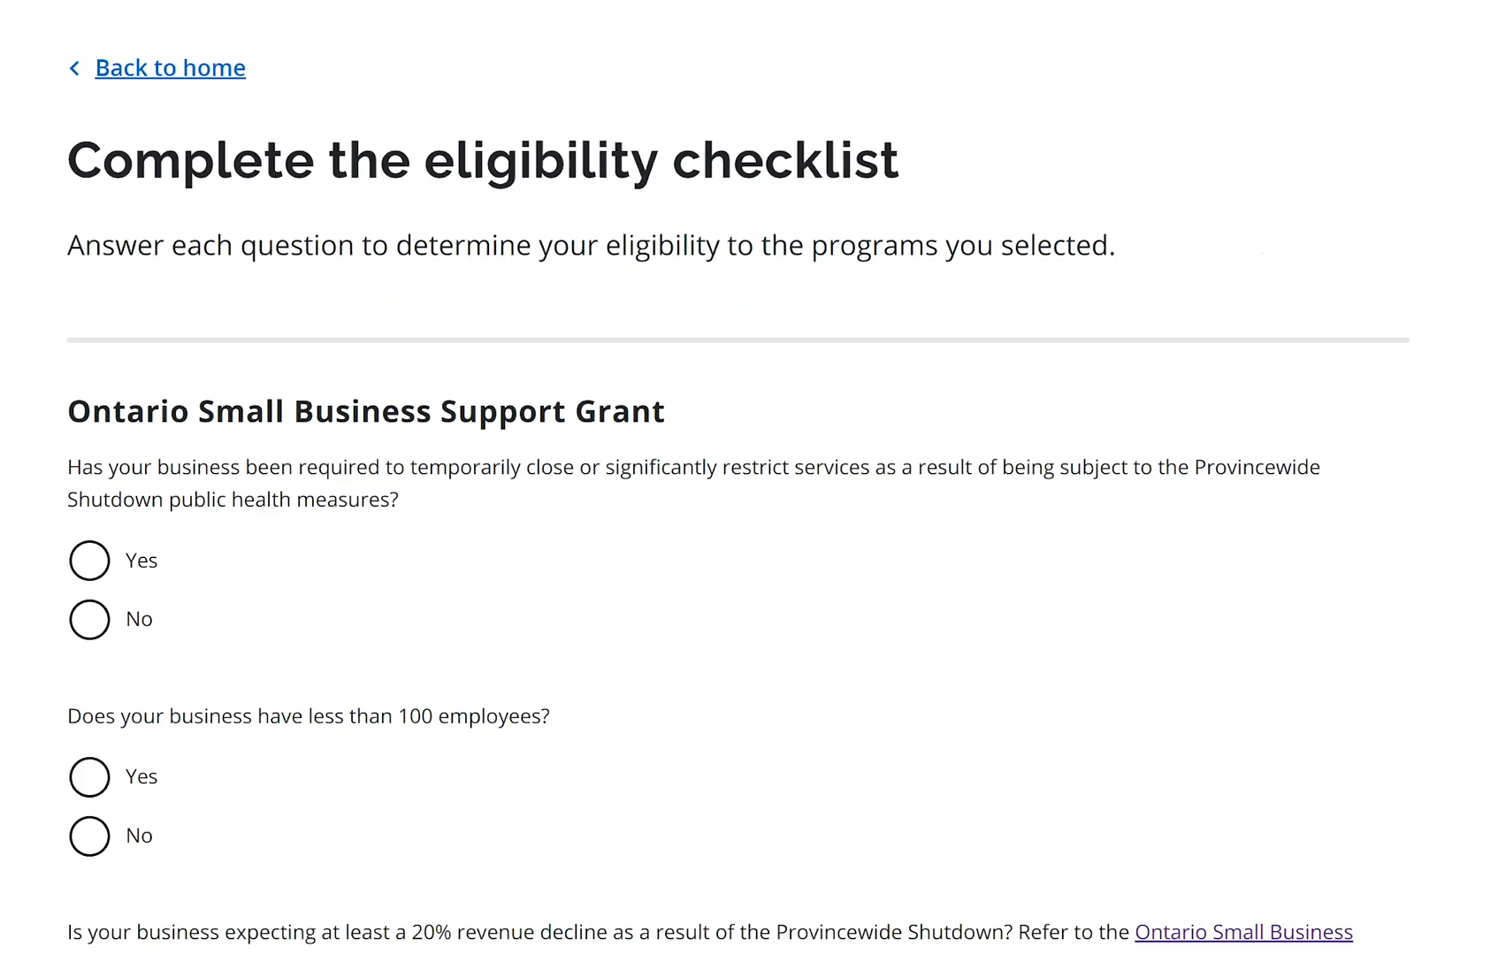
Answer Yes to the shutdown, under-100-employees and 20% revenue-decline questions, then view results
scroll(749, 491, "down", 2)
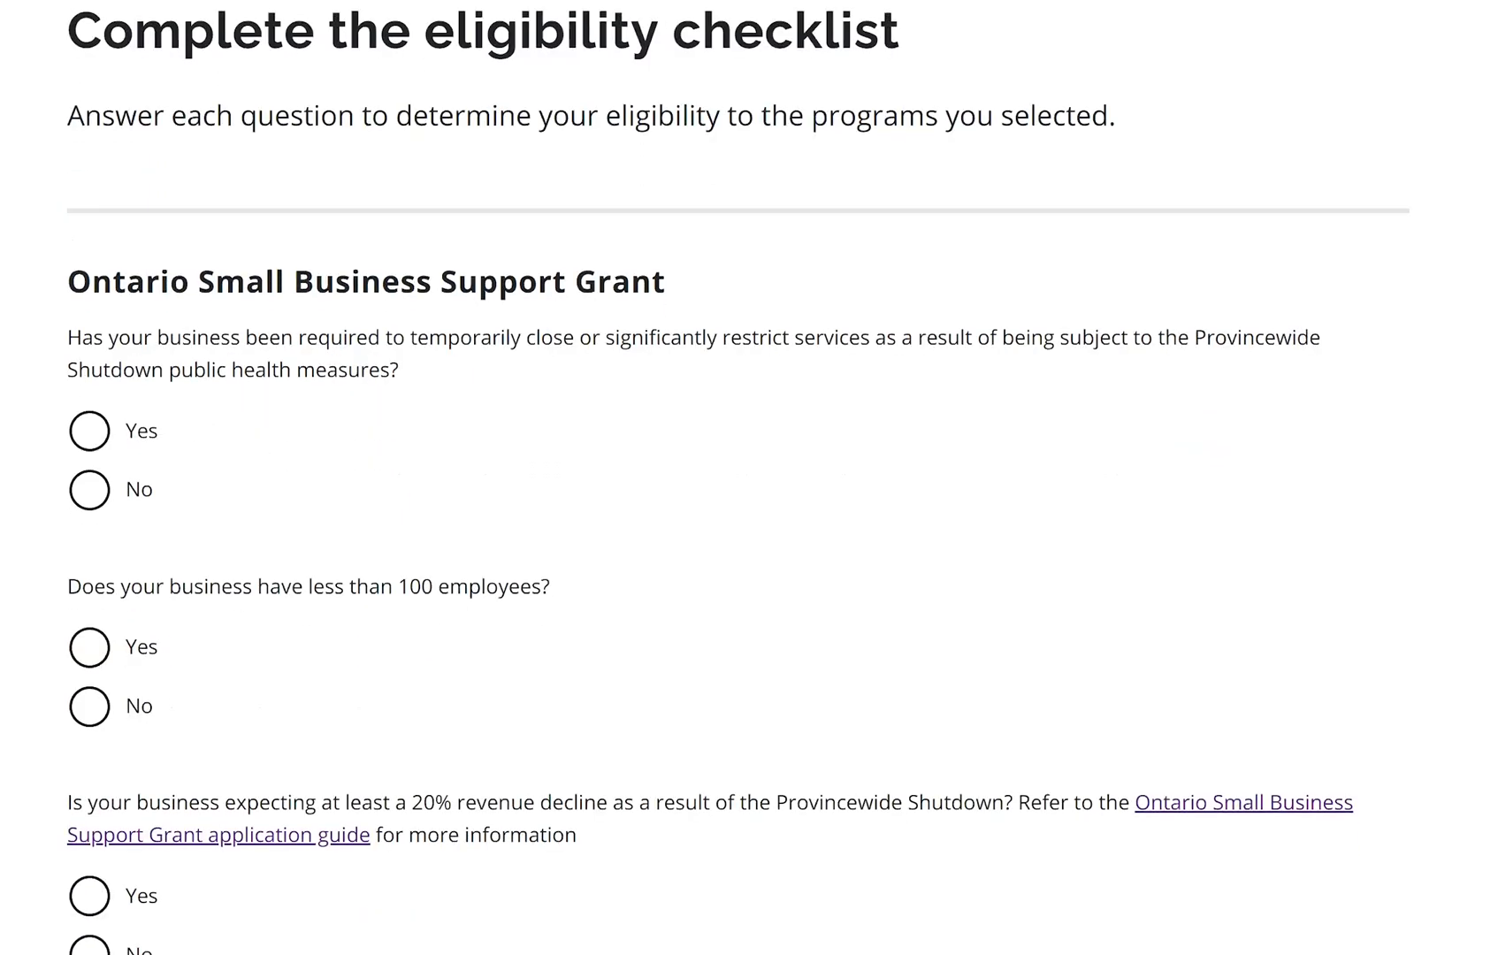
scroll(738, 290, "down", 1)
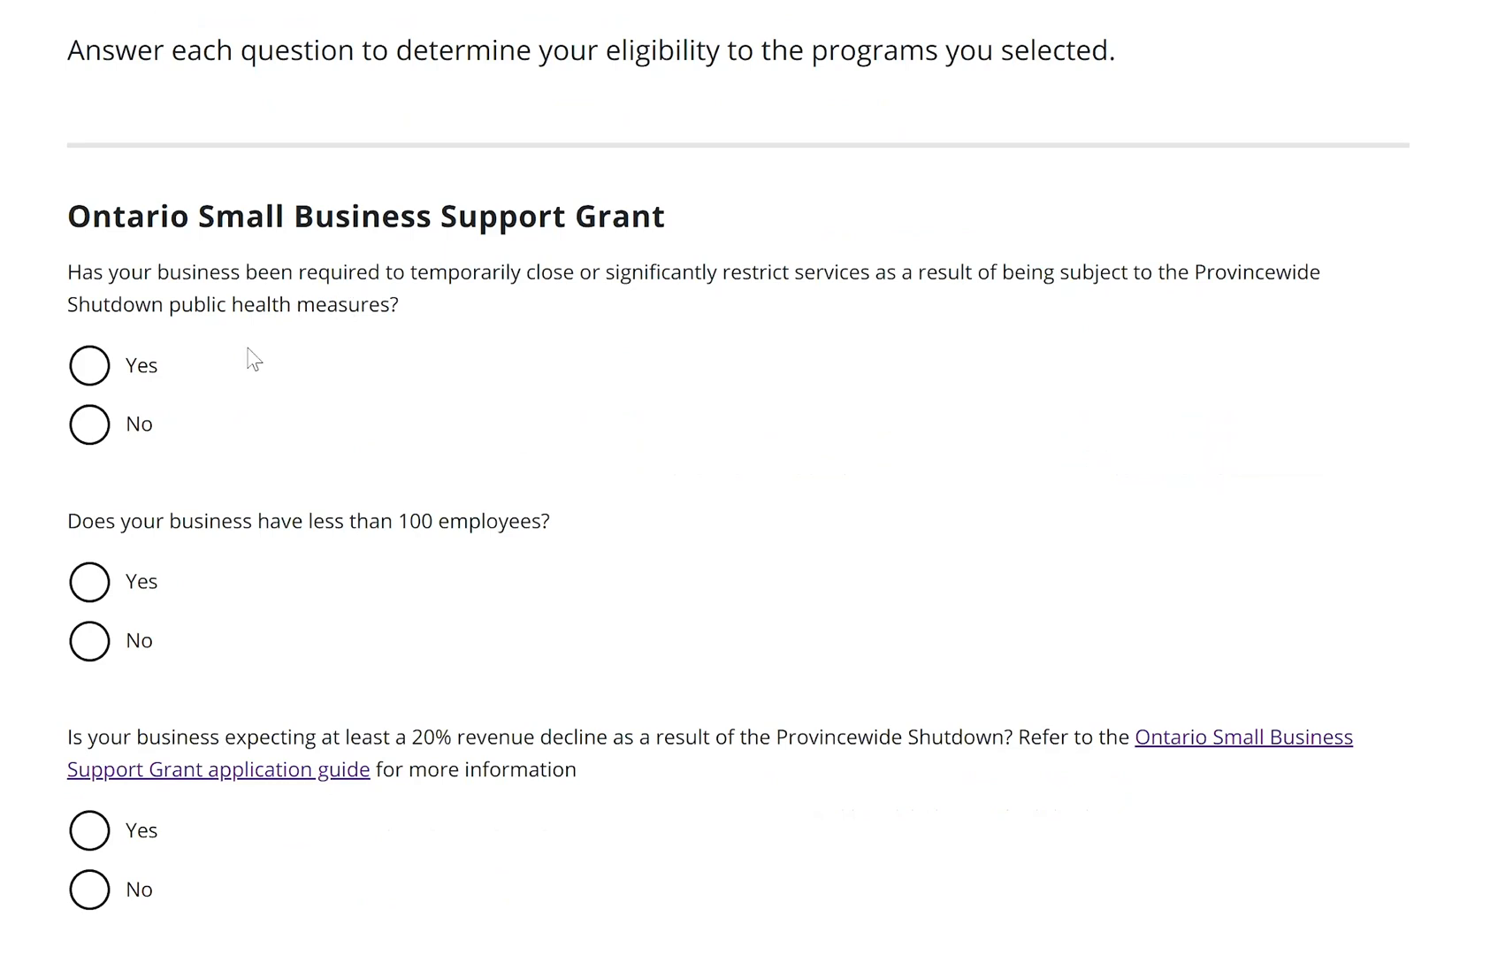
left_click(97, 379)
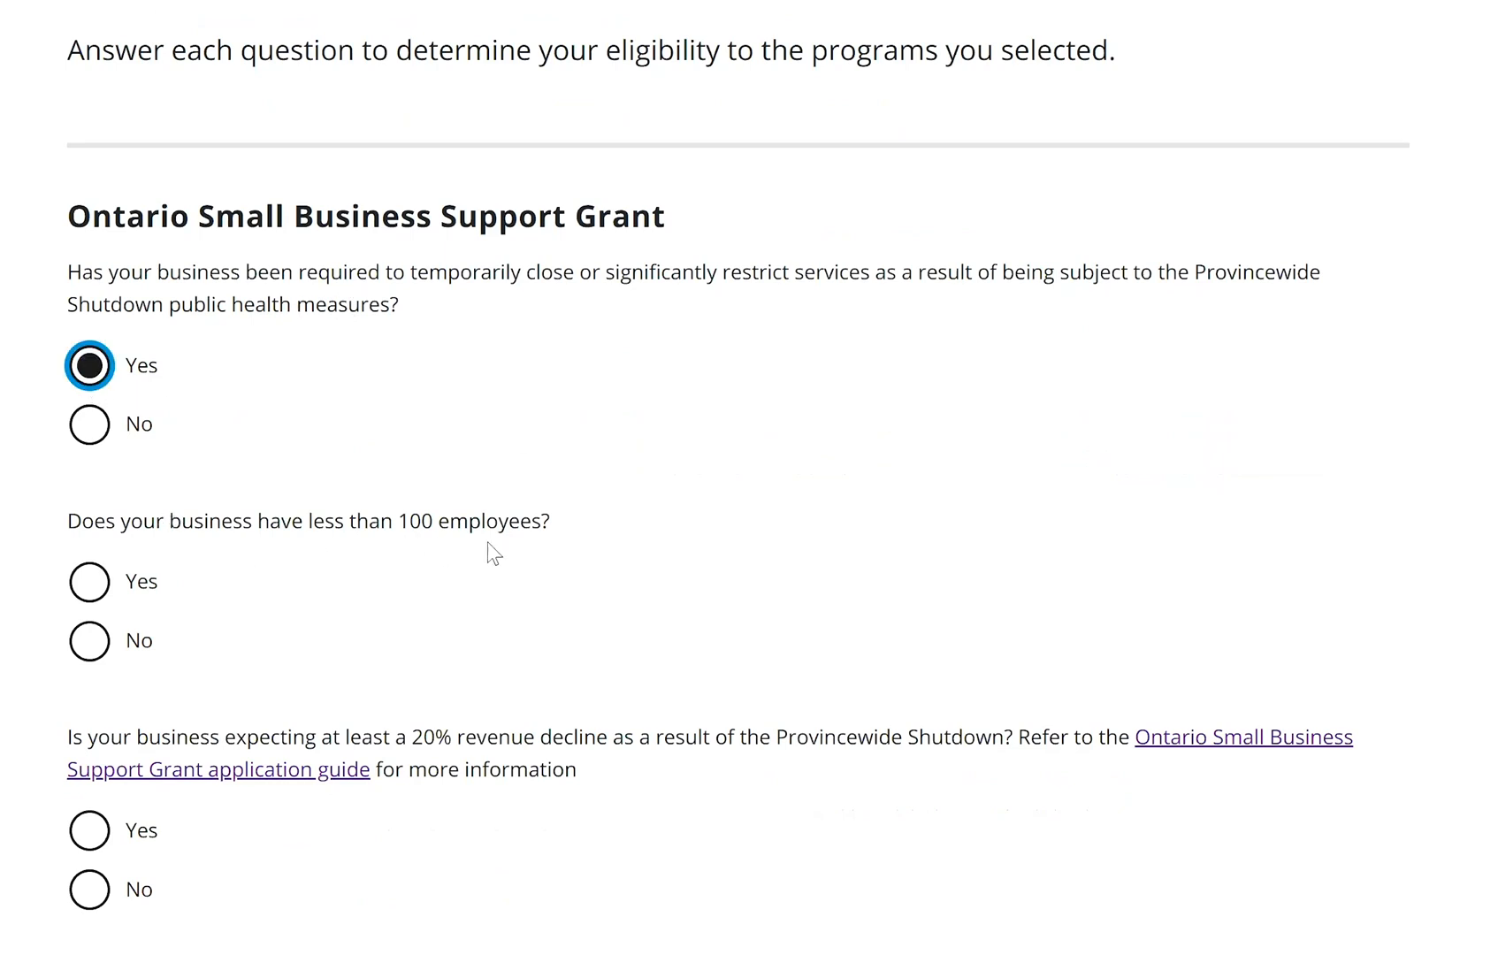
scroll(464, 389, "down", 2)
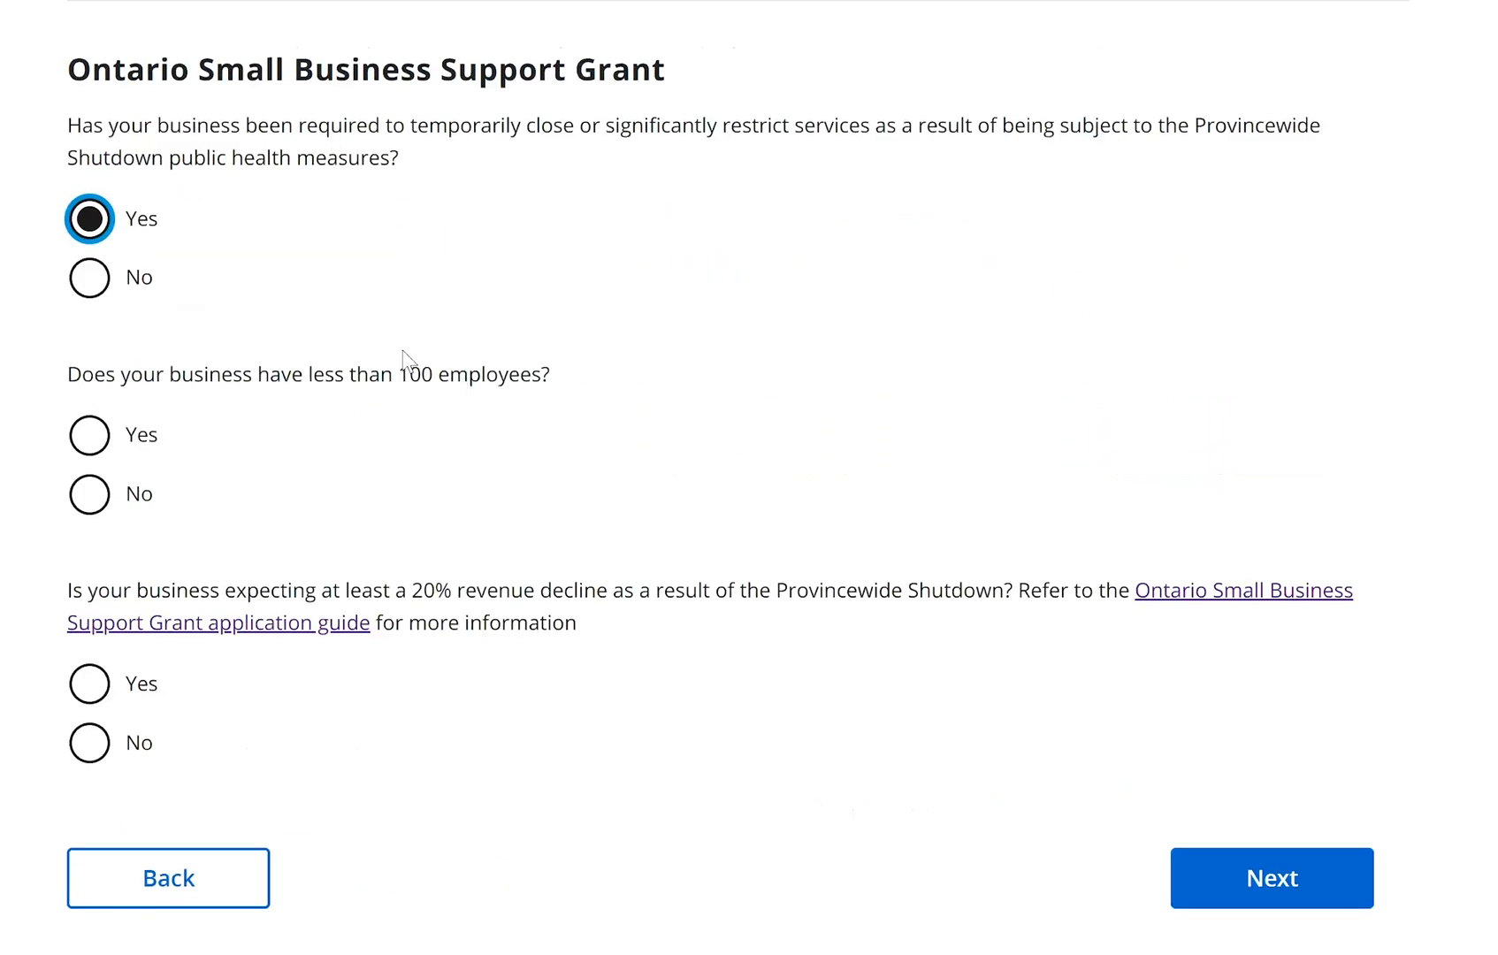
left_click(95, 456)
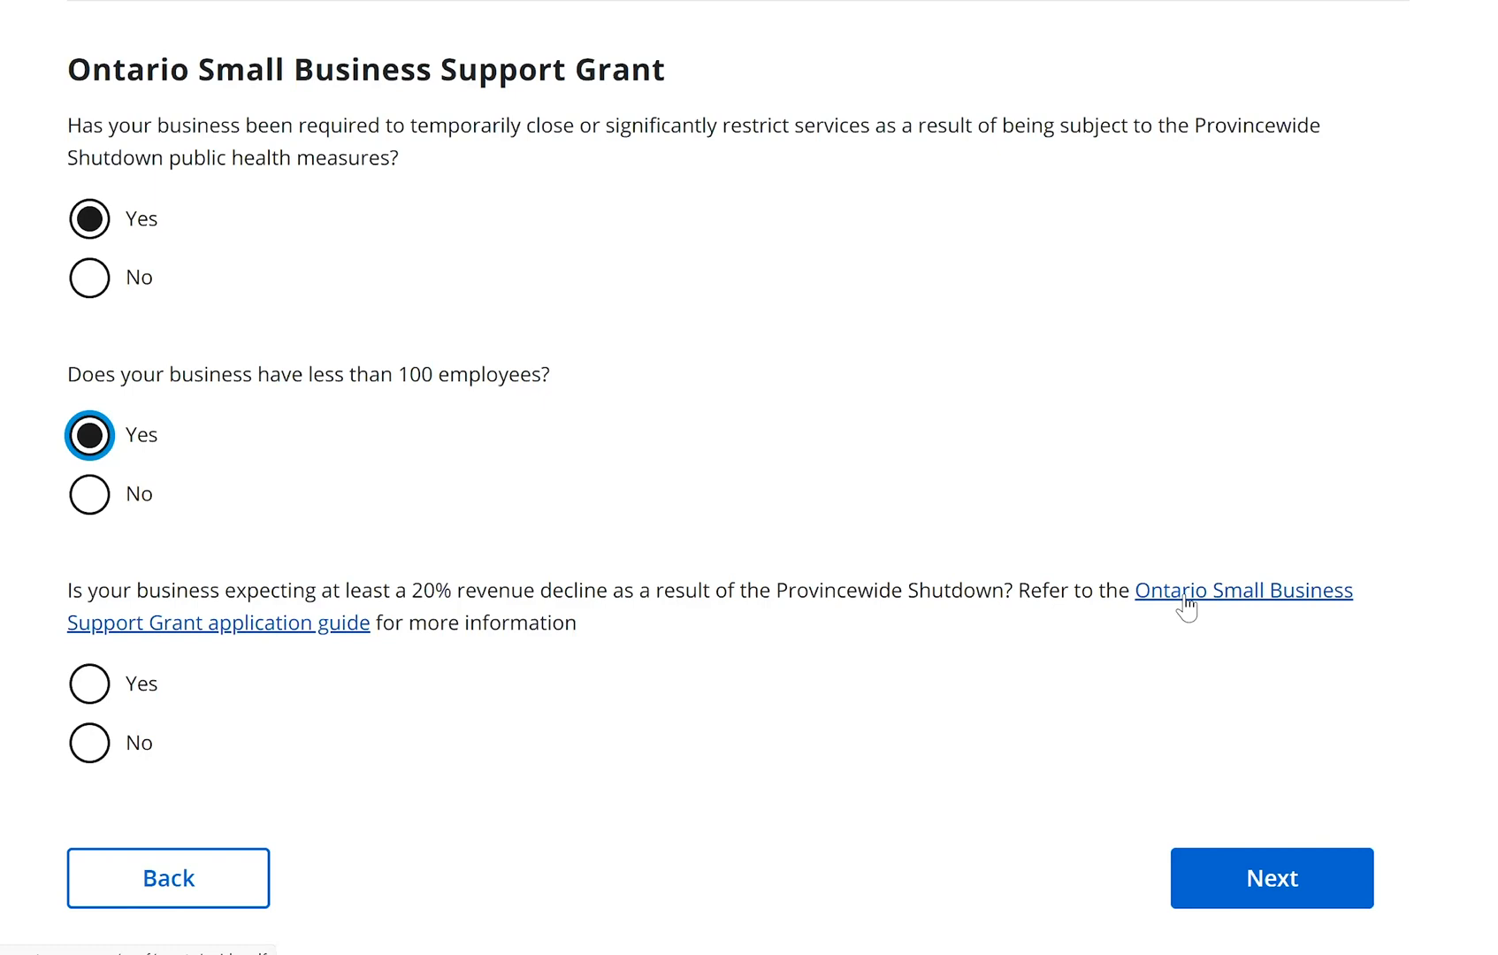
left_click(1137, 584)
left_click(86, 694)
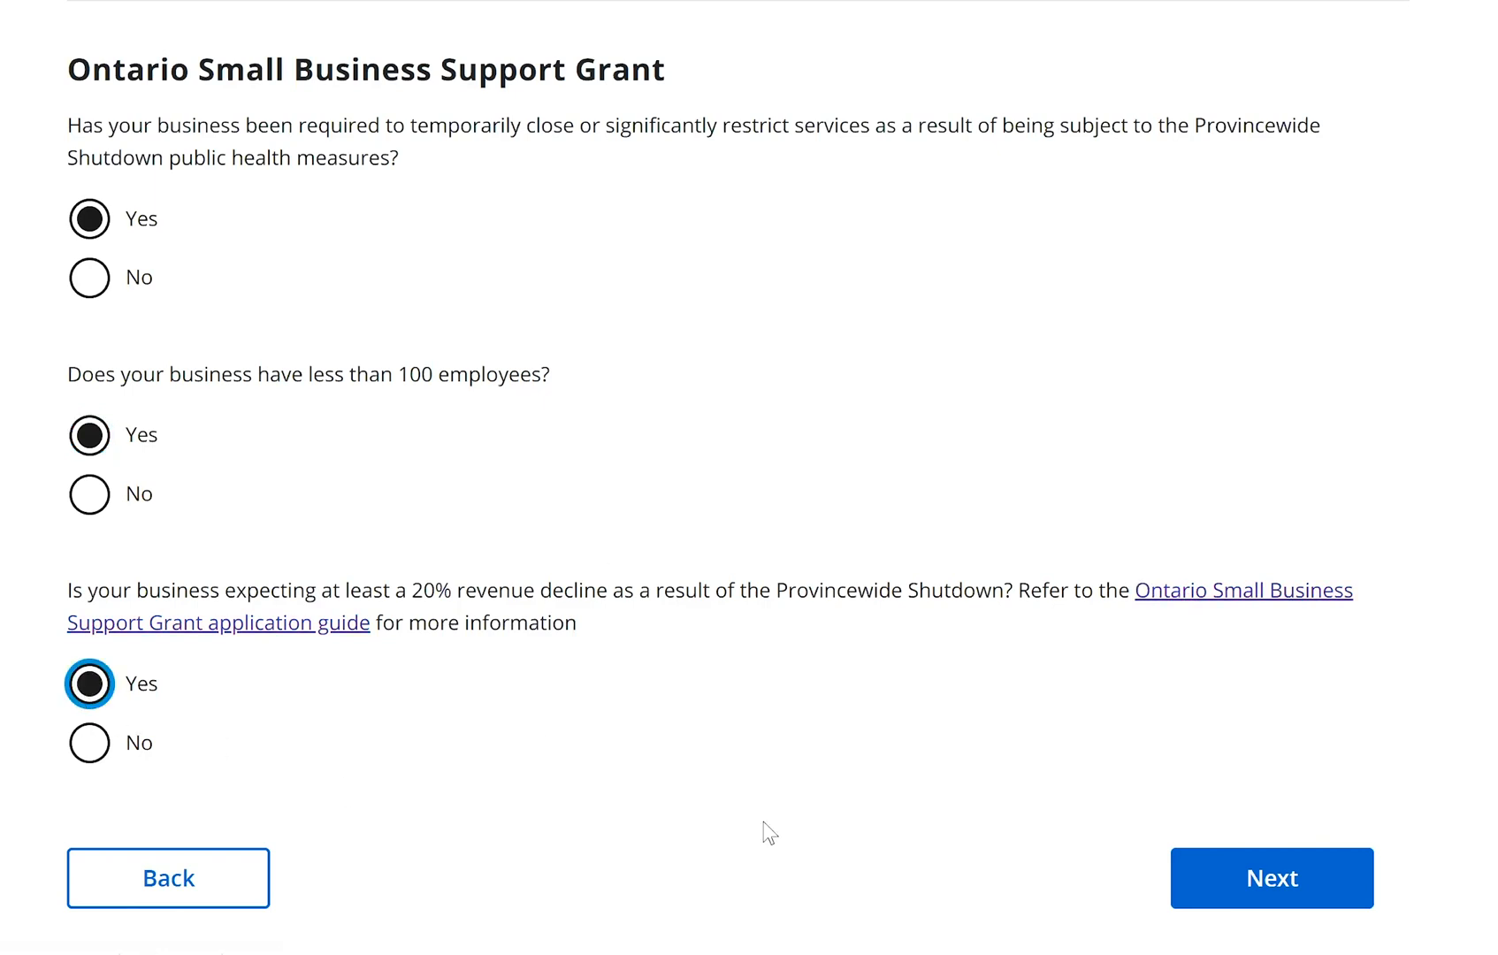
scroll(1282, 779, "down", 2)
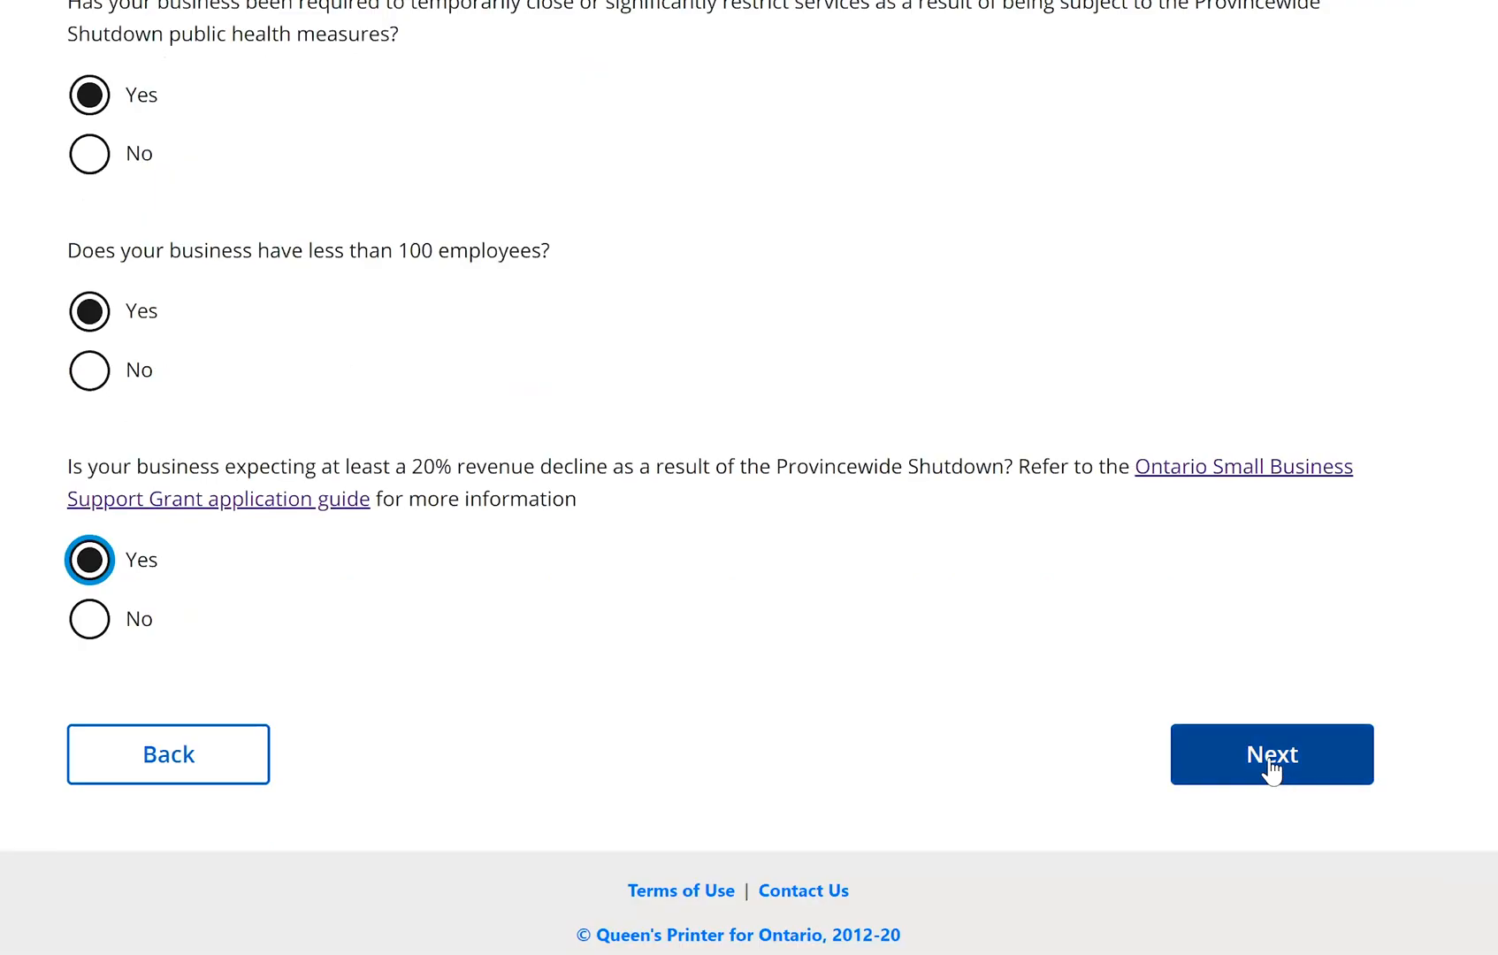
left_click(1270, 762)
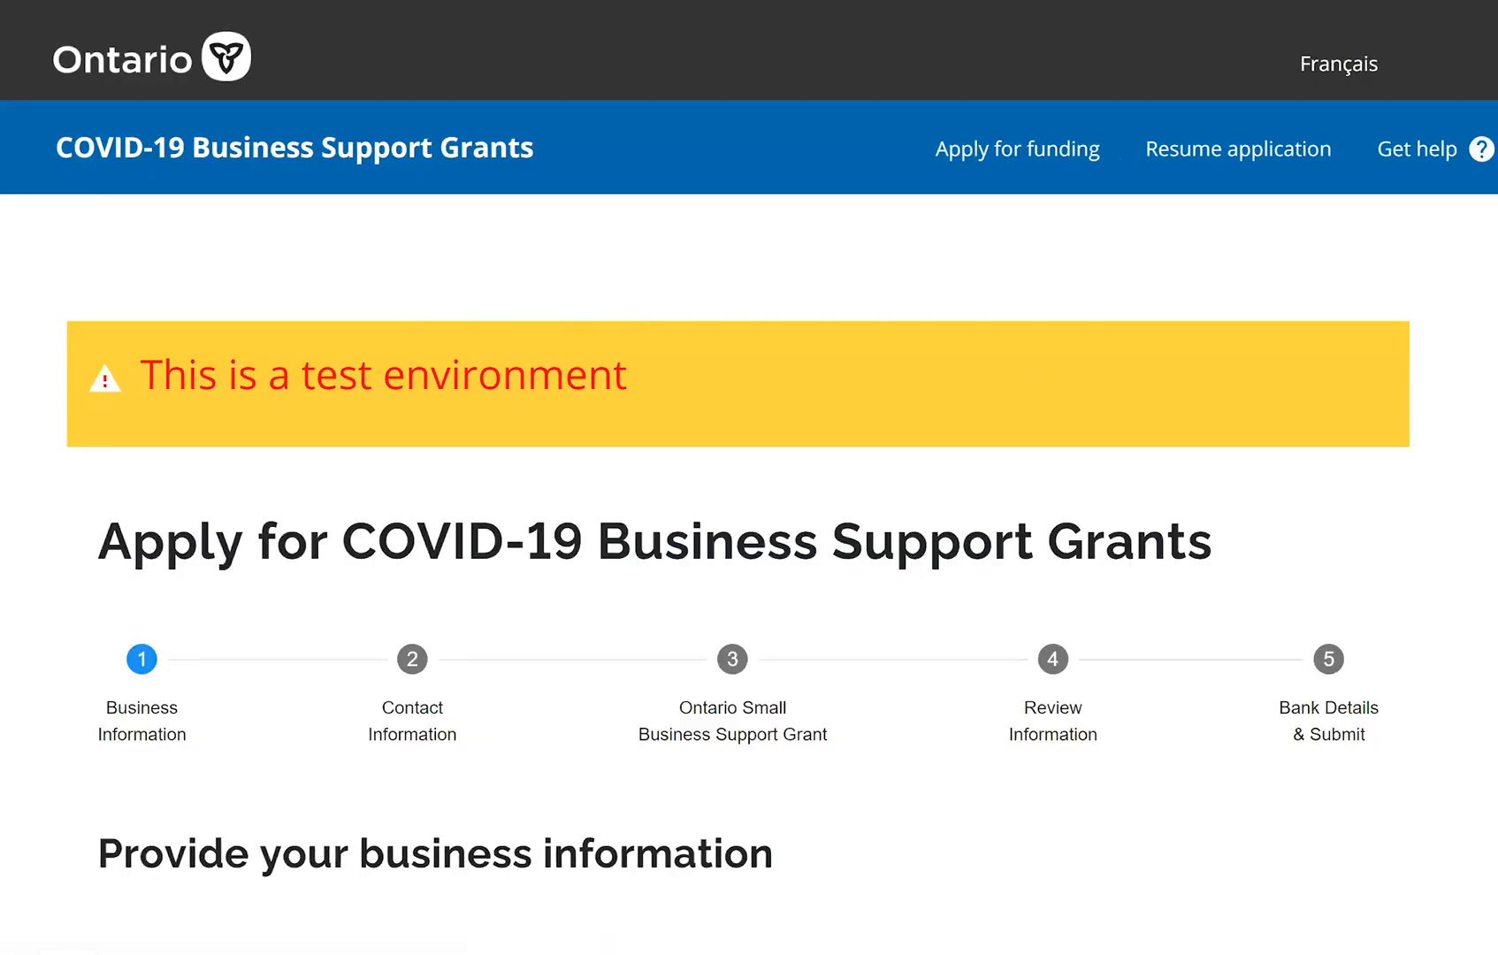
Fill the legal business name with the saved entry Olivia's Tea room
scroll(749, 478, "down", 1)
scroll(880, 201, "down", 5)
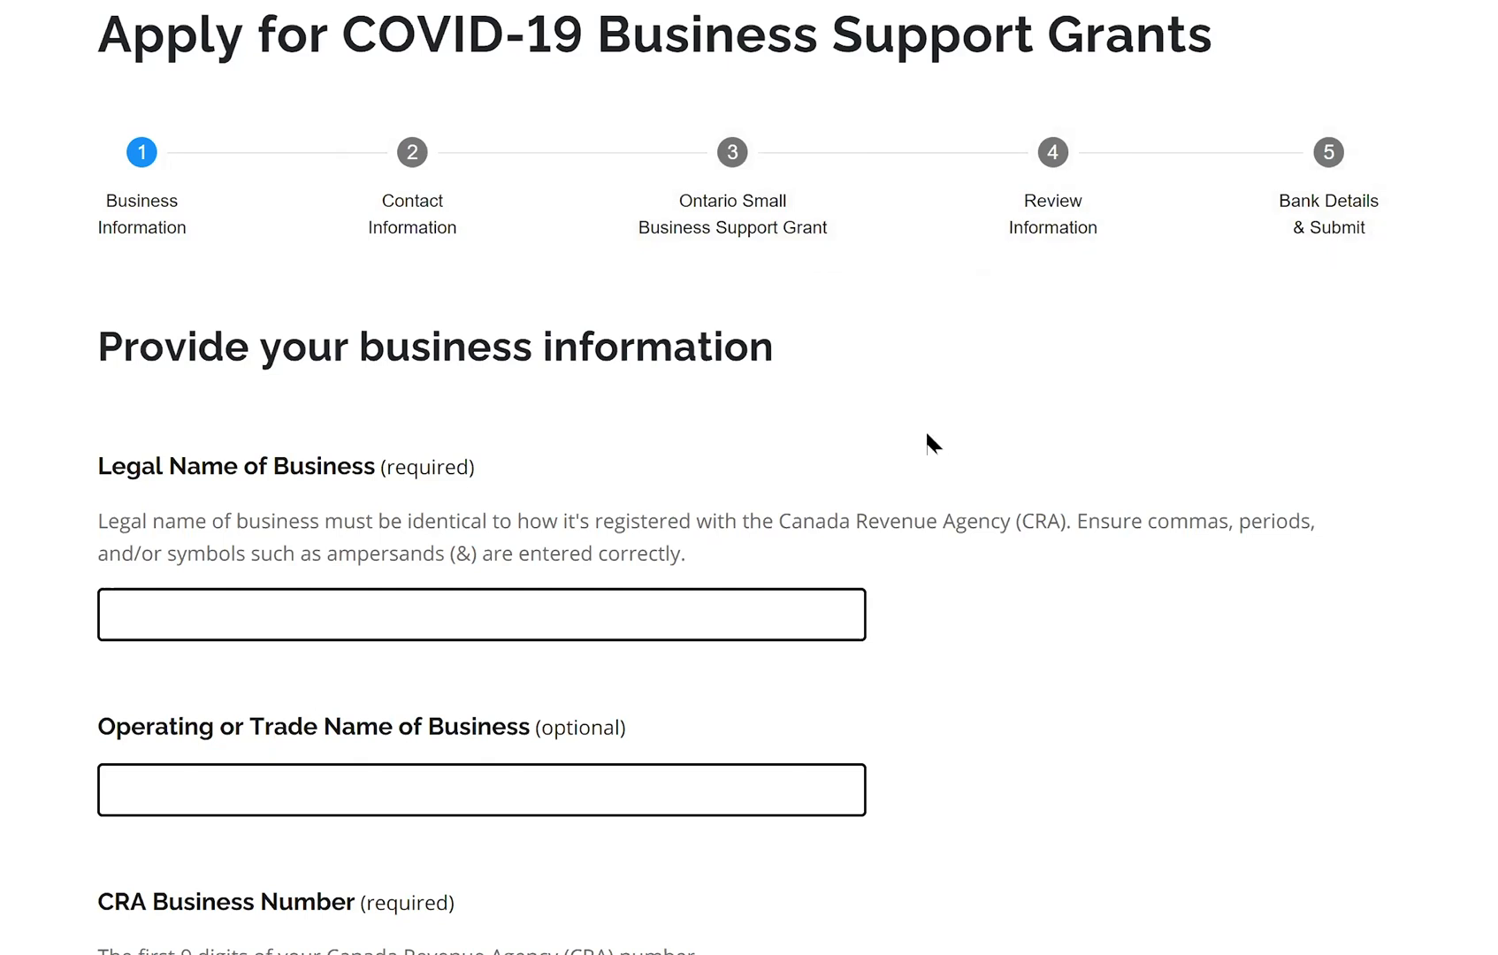
scroll(309, 344, "down", 1)
scroll(378, 327, "down", 2)
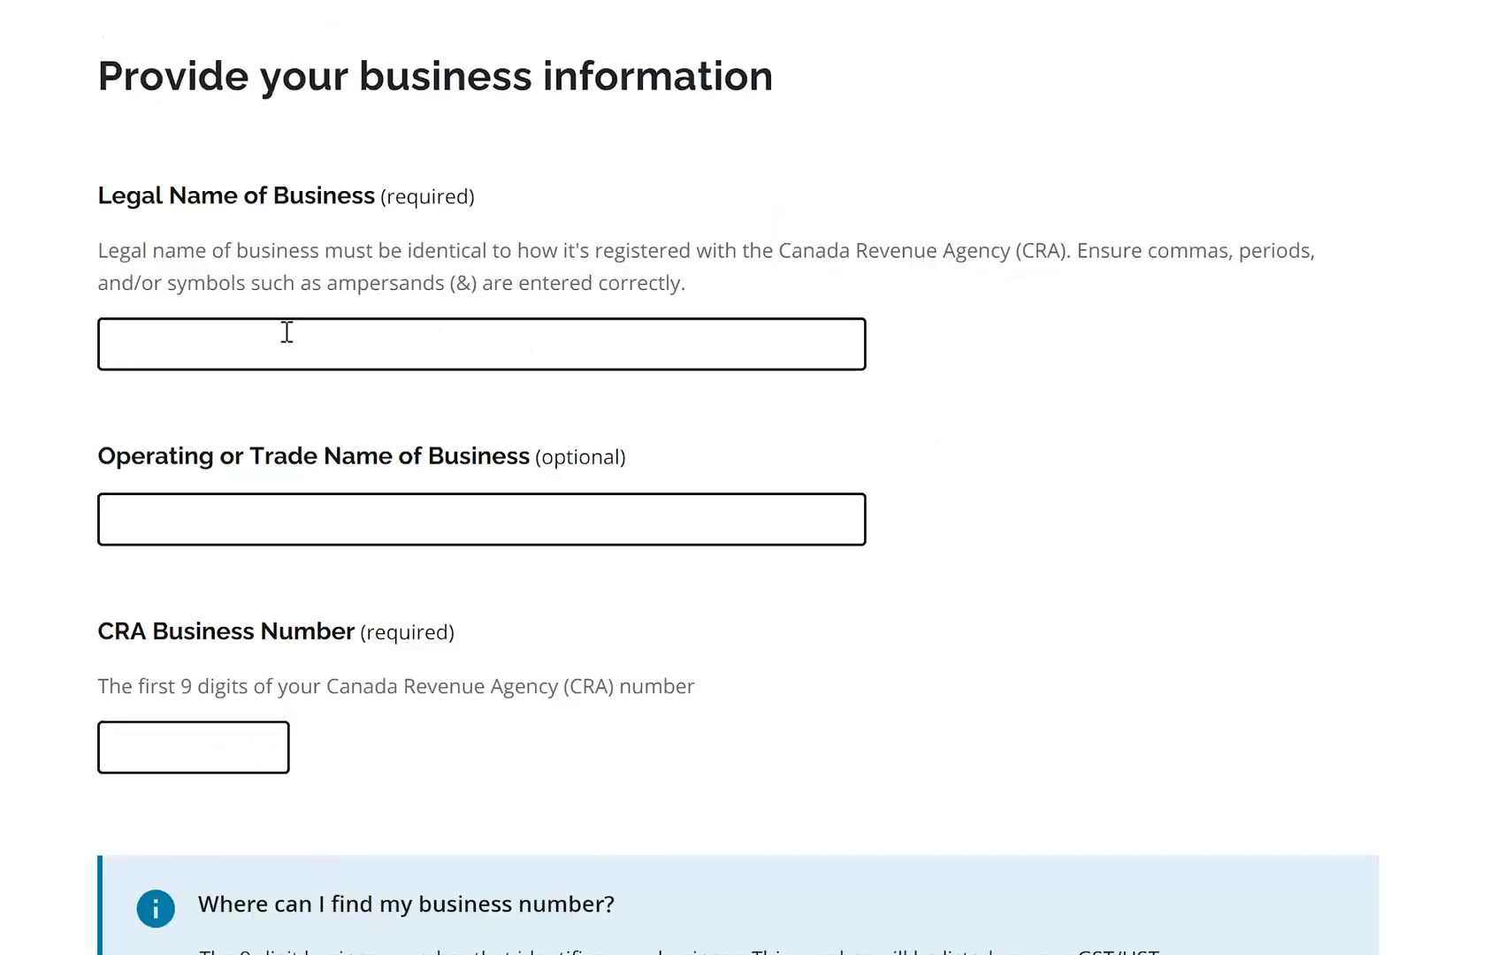
left_click(287, 332)
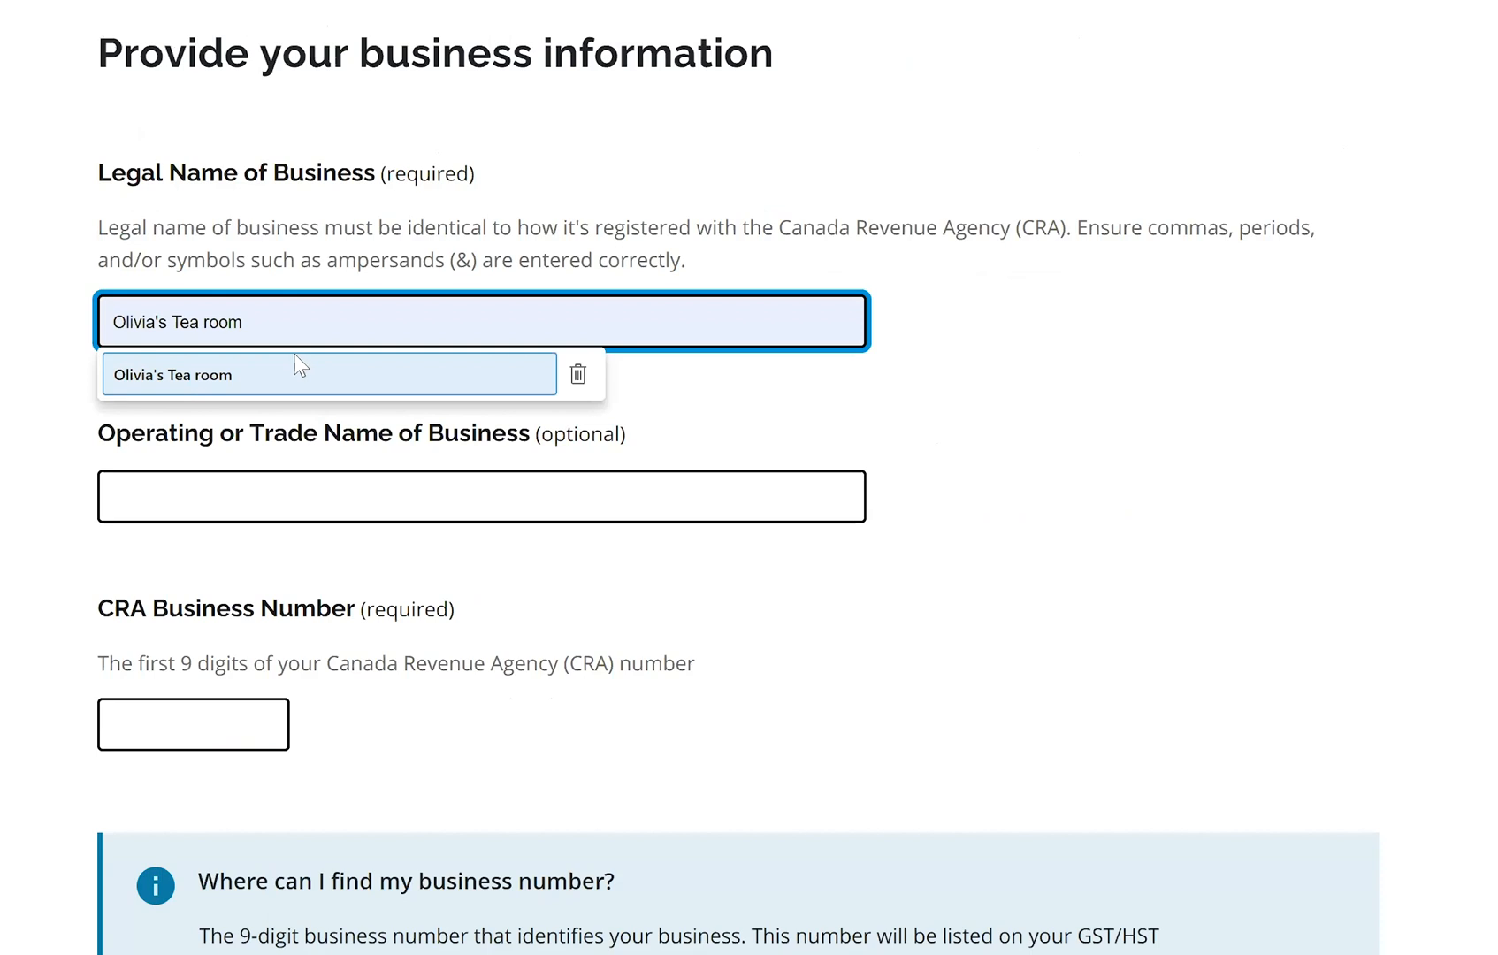
left_click(295, 374)
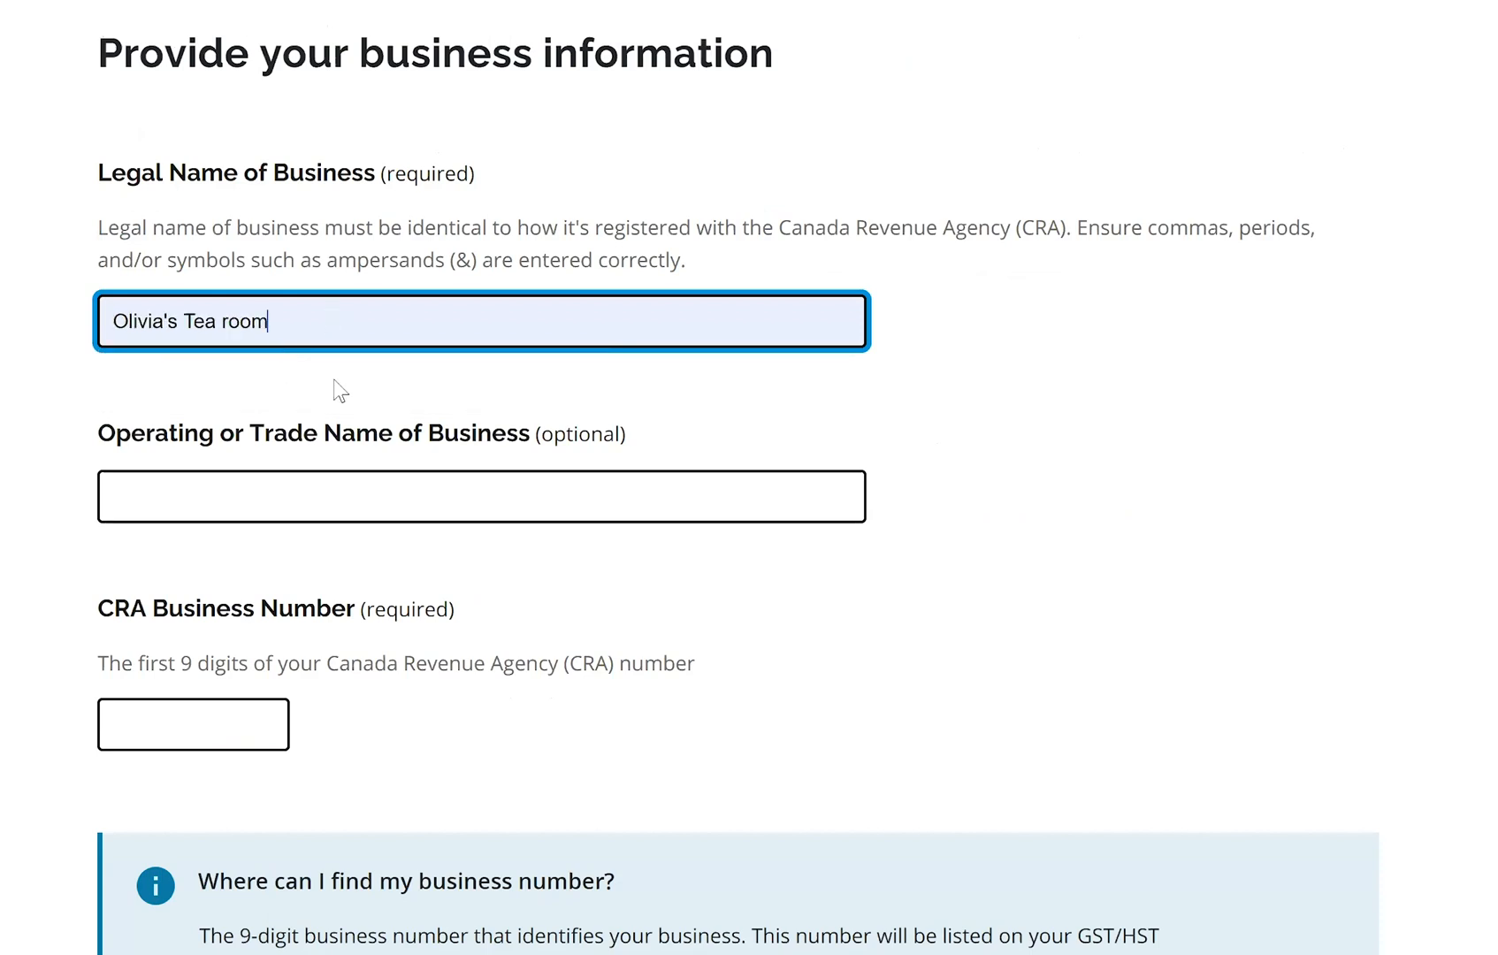
Enter 'Store of Happiness' as the trade name
left_click(191, 507)
type("Store of Hap")
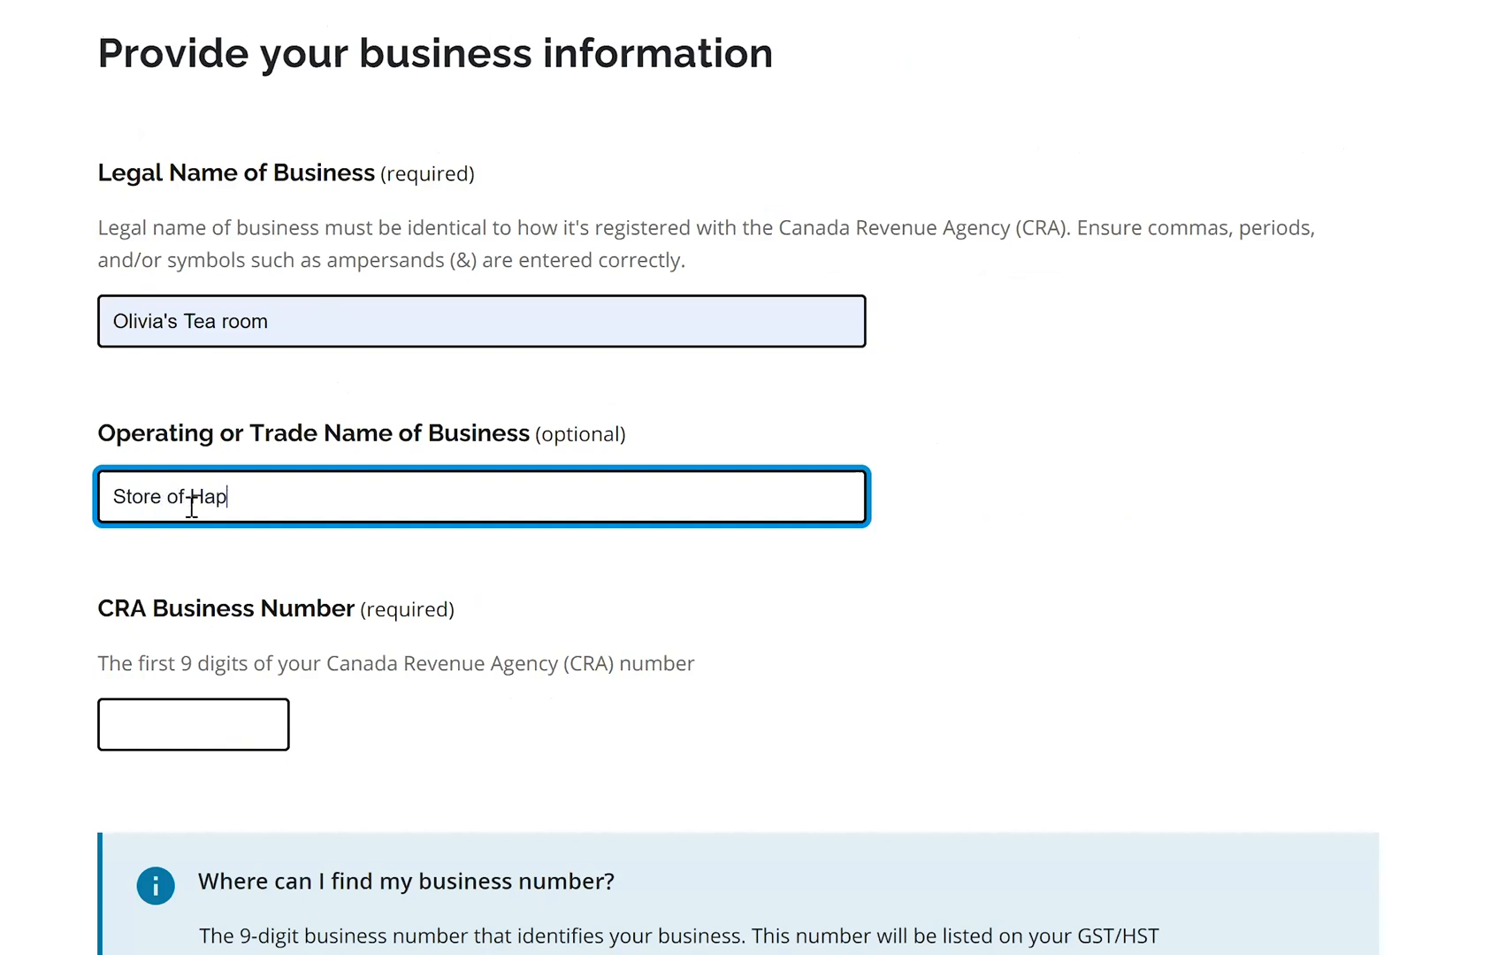
type("piness")
Enter the business's 9-digit CRA Business Number
scroll(208, 576, "down", 2)
left_click(208, 576)
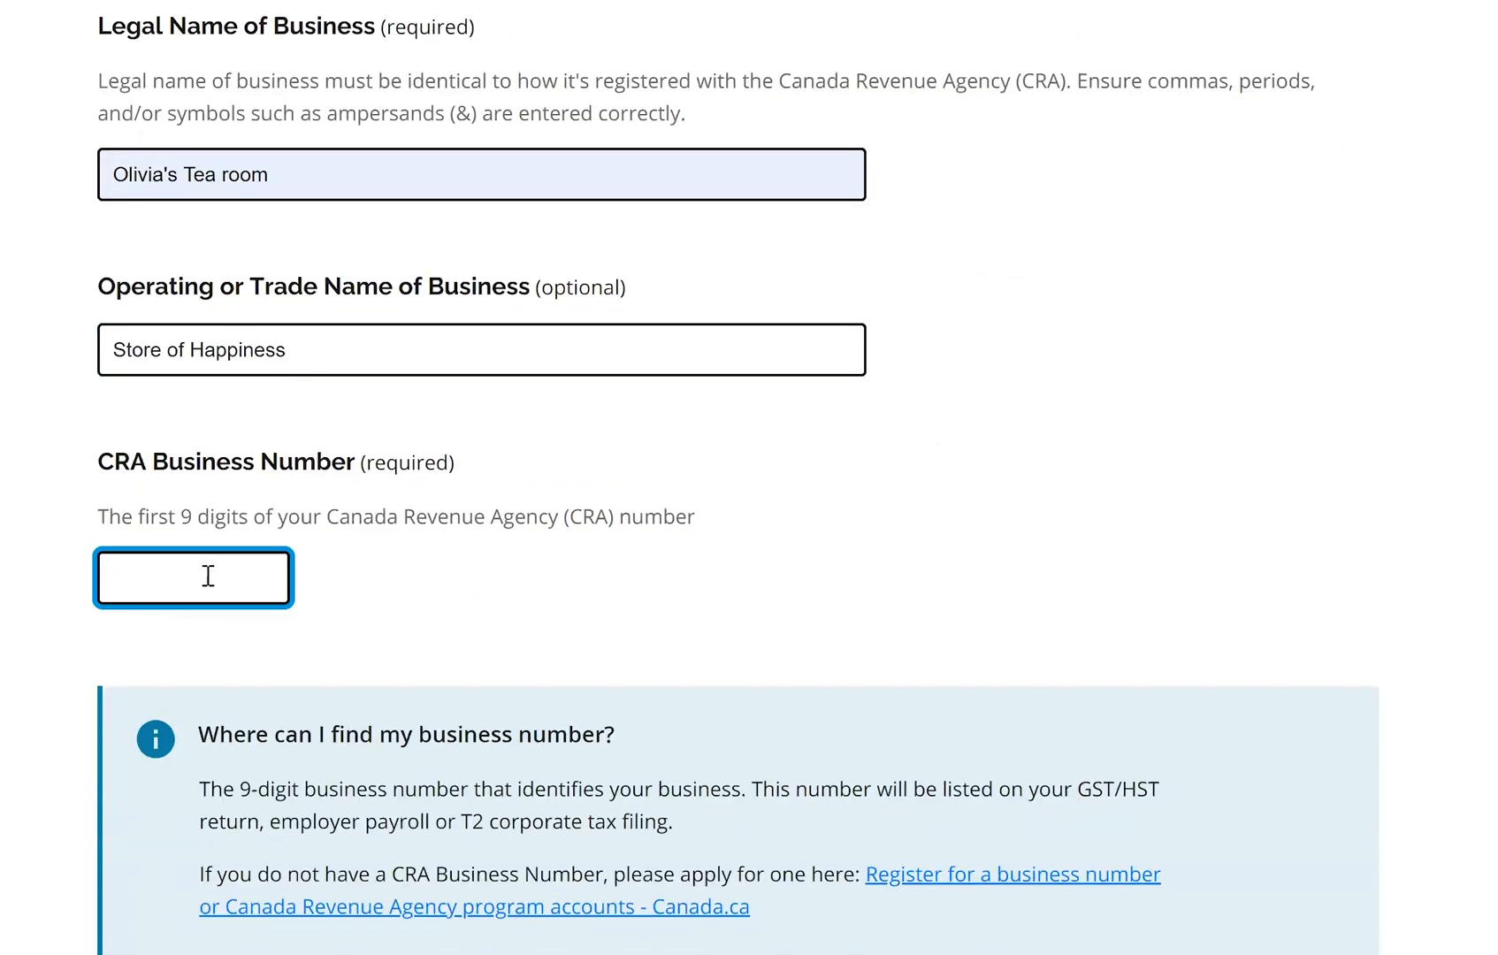
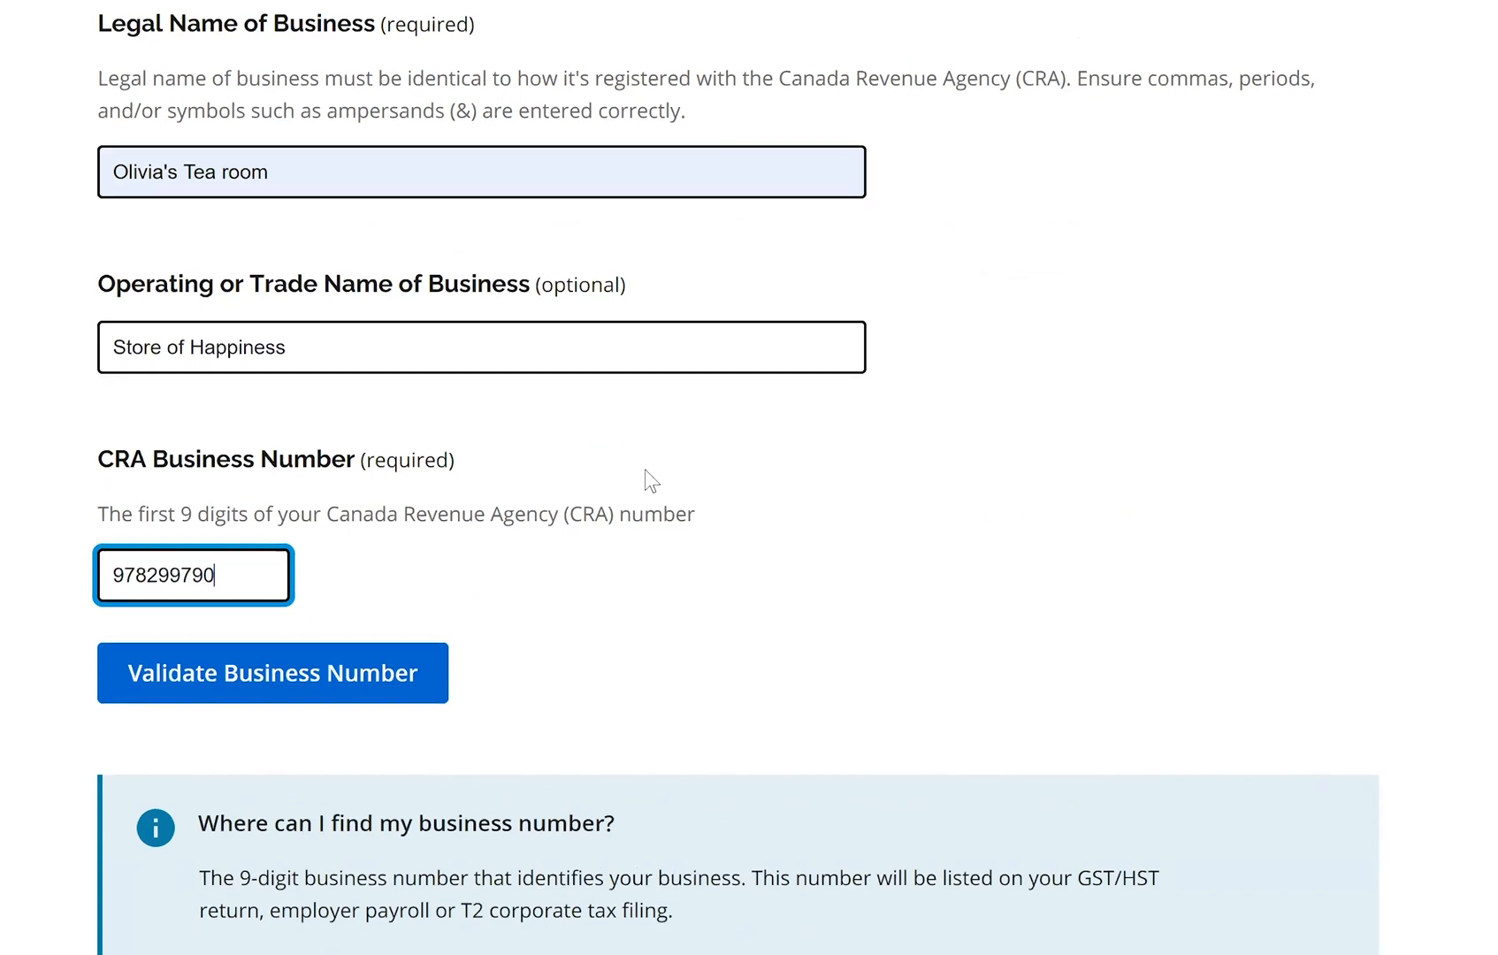
scroll(283, 402, "down", 1)
scroll(283, 403, "down", 1)
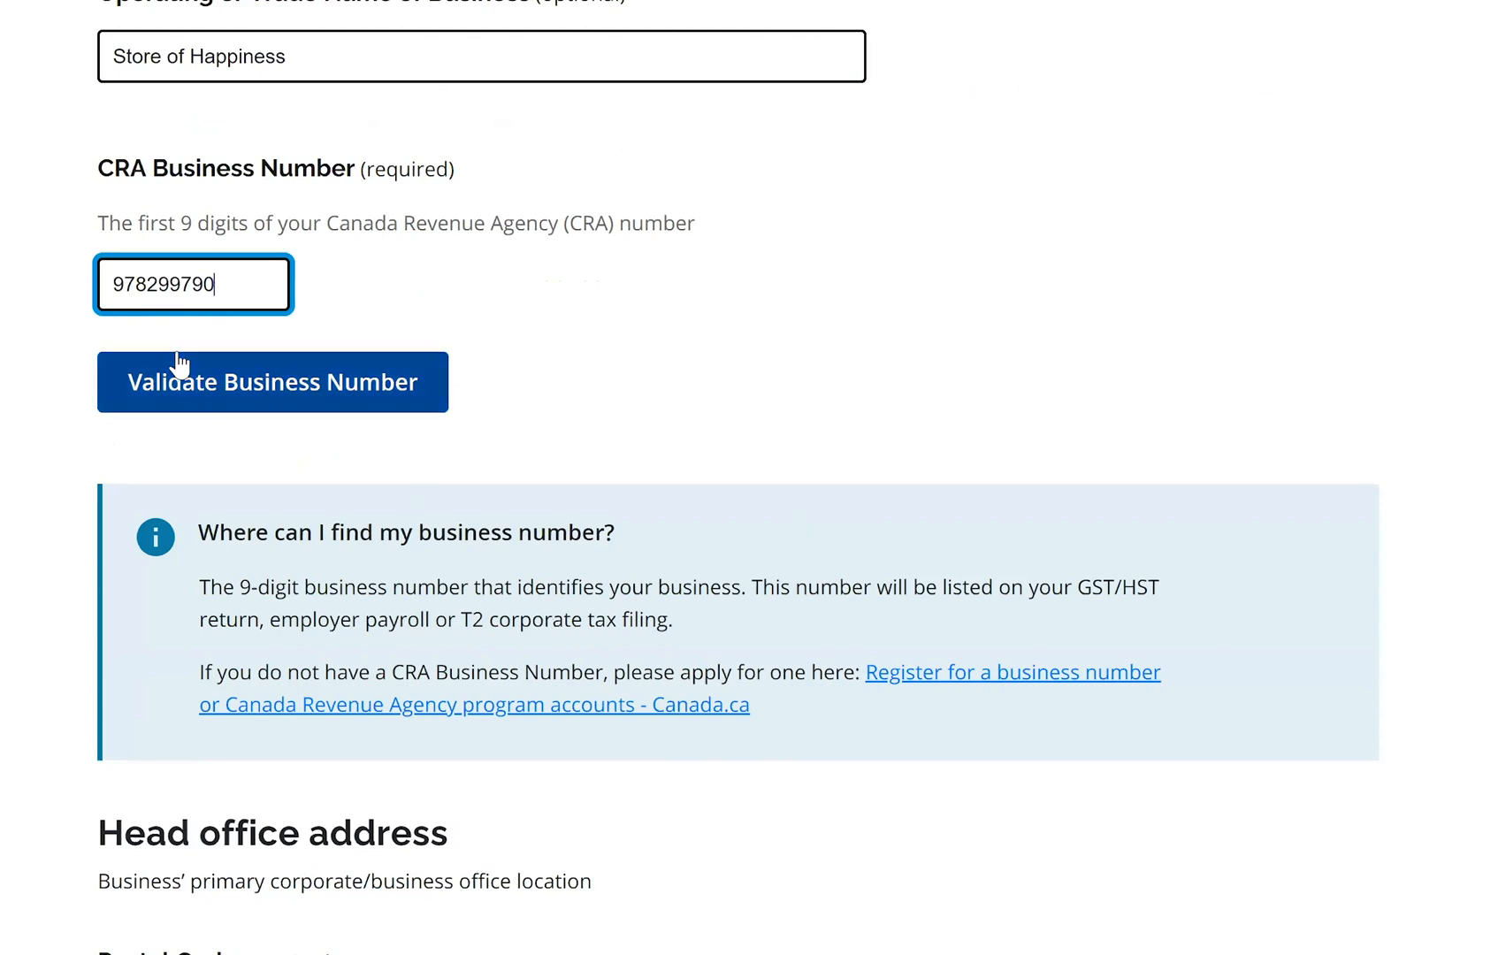
scroll(452, 488, "down", 2)
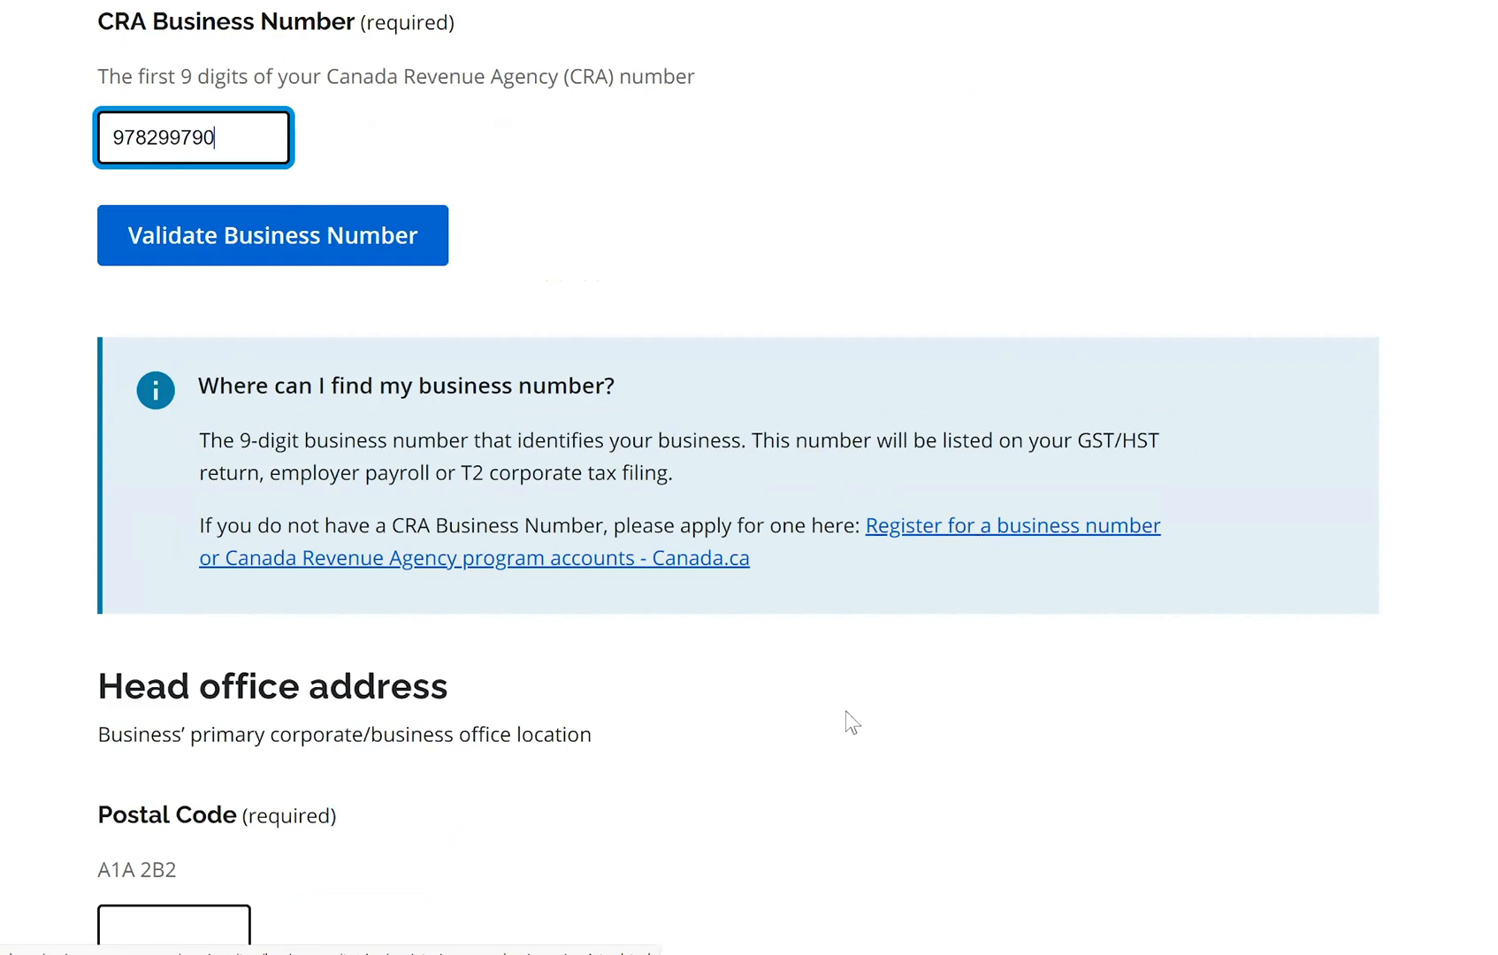
Fill the head office address by looking up the postal code and street number
scroll(259, 509, "down", 1)
scroll(259, 509, "down", 5)
left_click(162, 504)
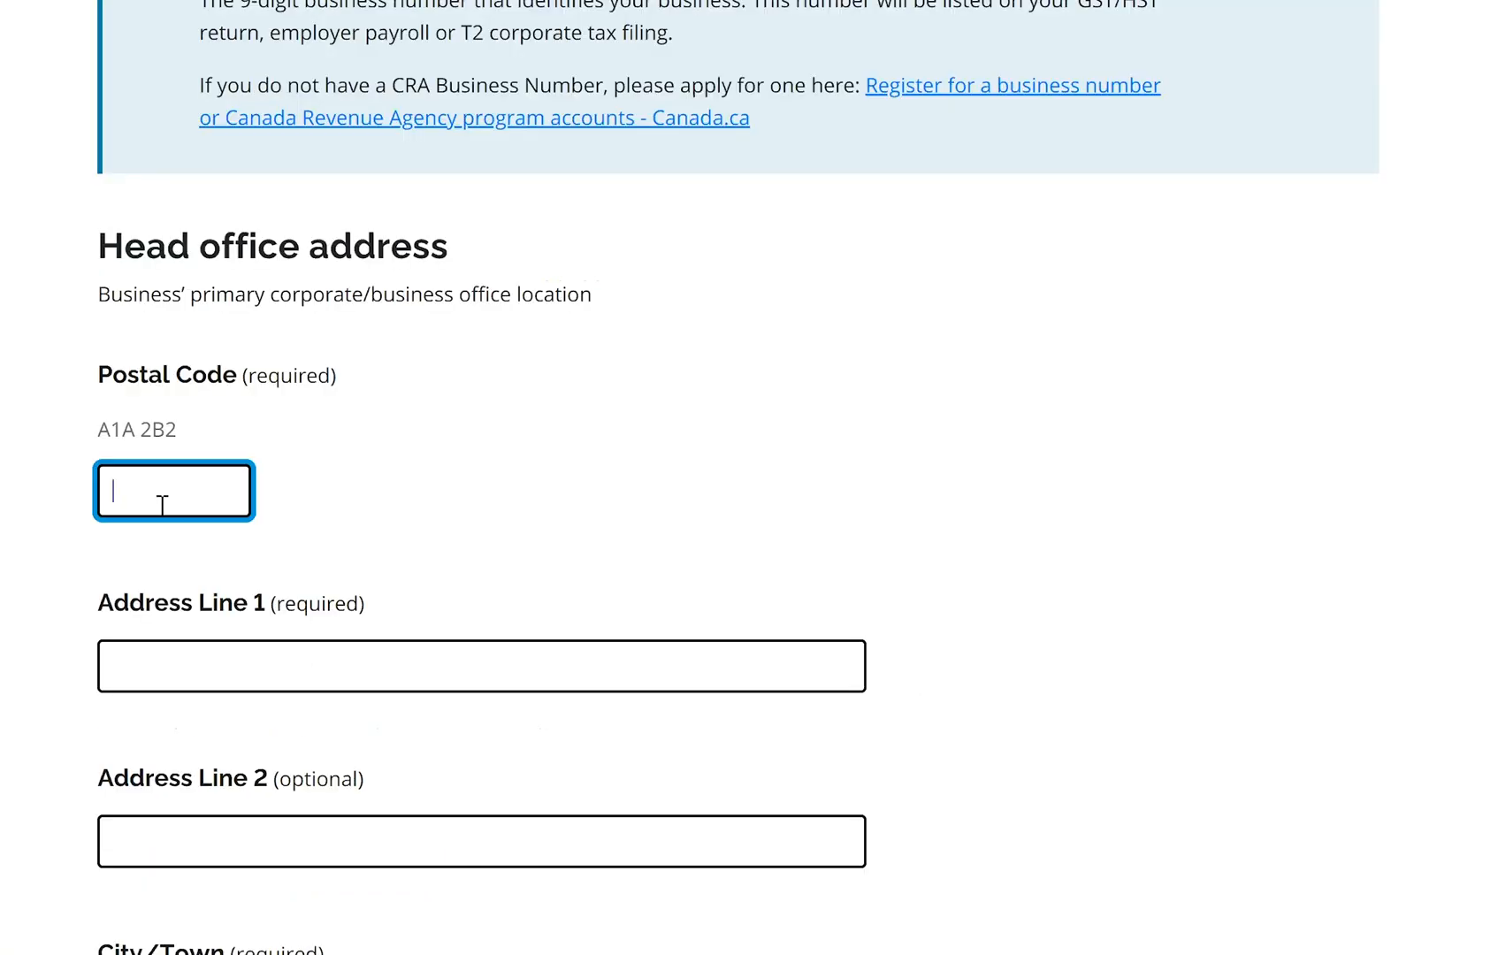
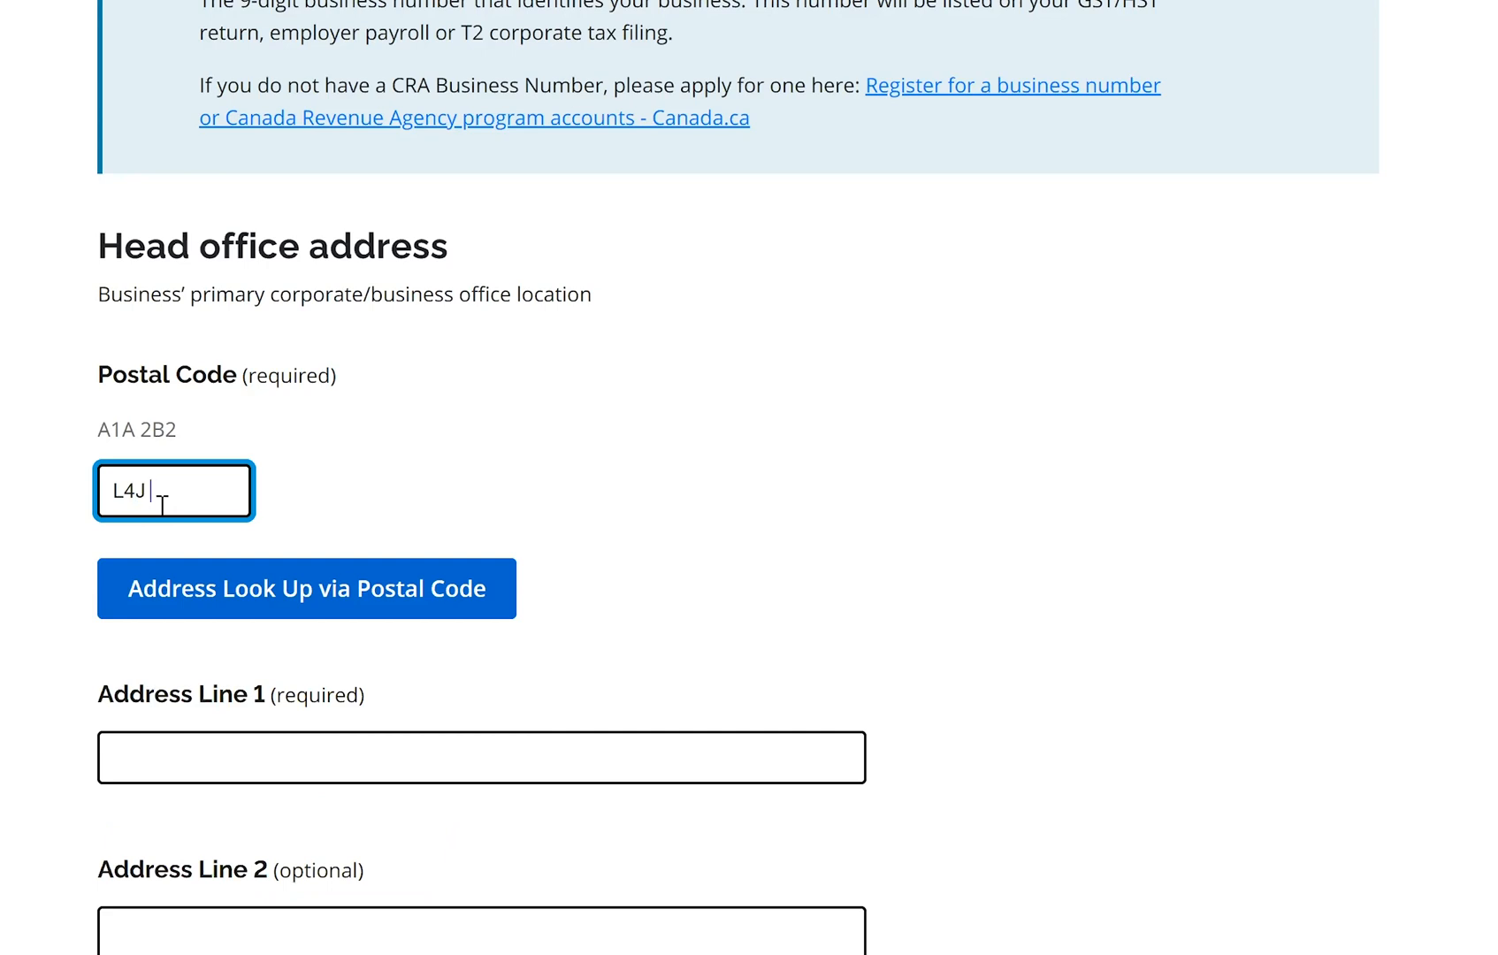
scroll(207, 432, "down", 2)
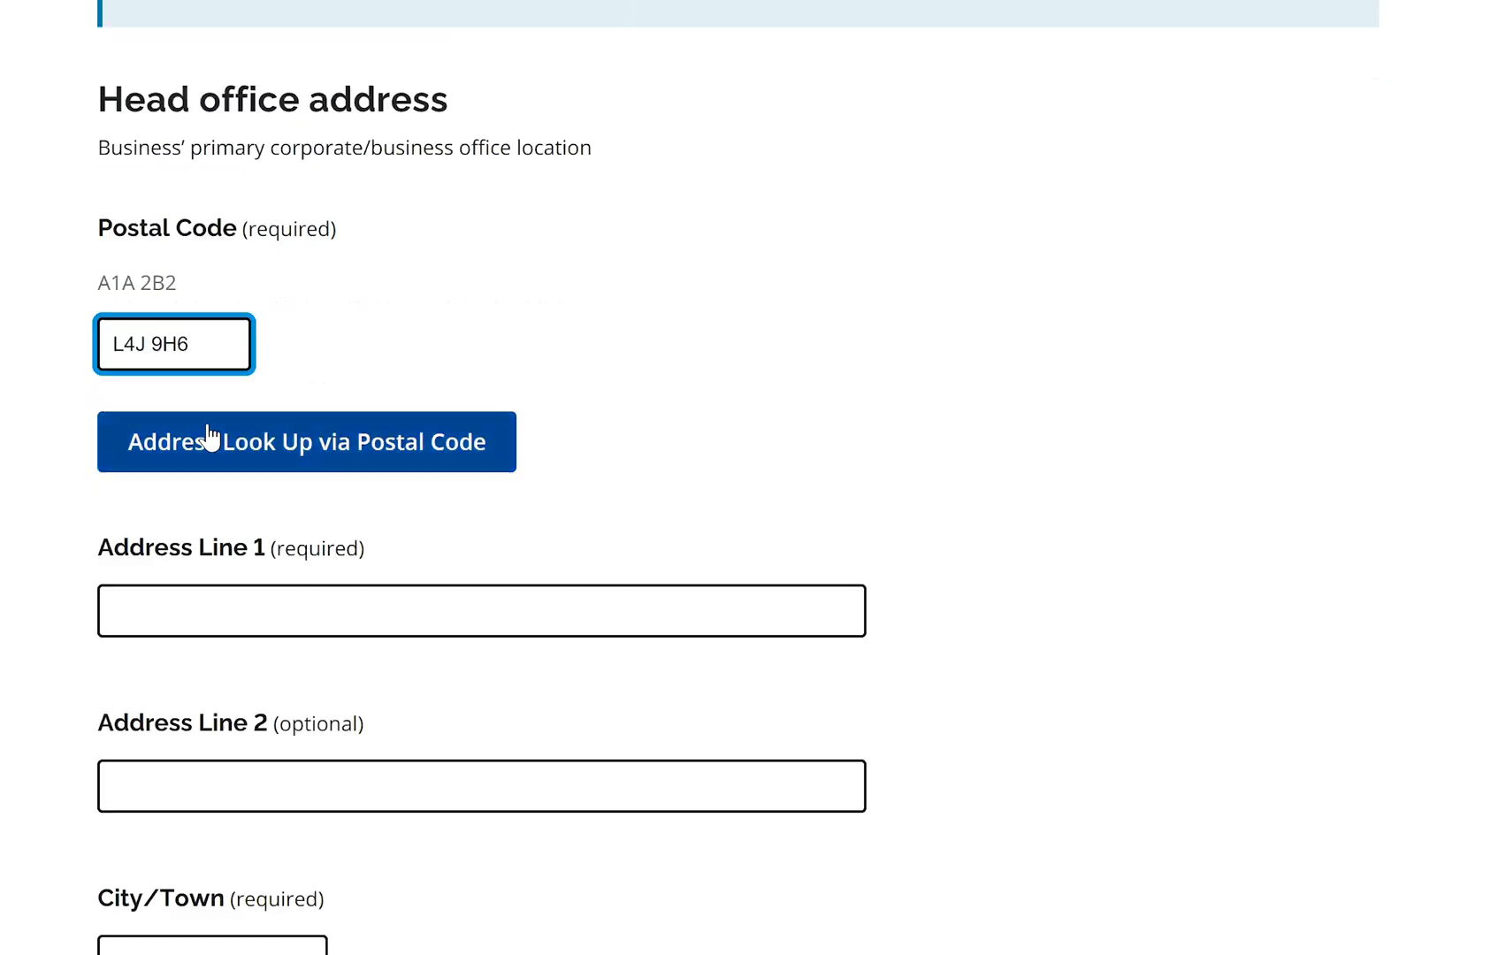
scroll(488, 582, "down", 2)
left_click(274, 301)
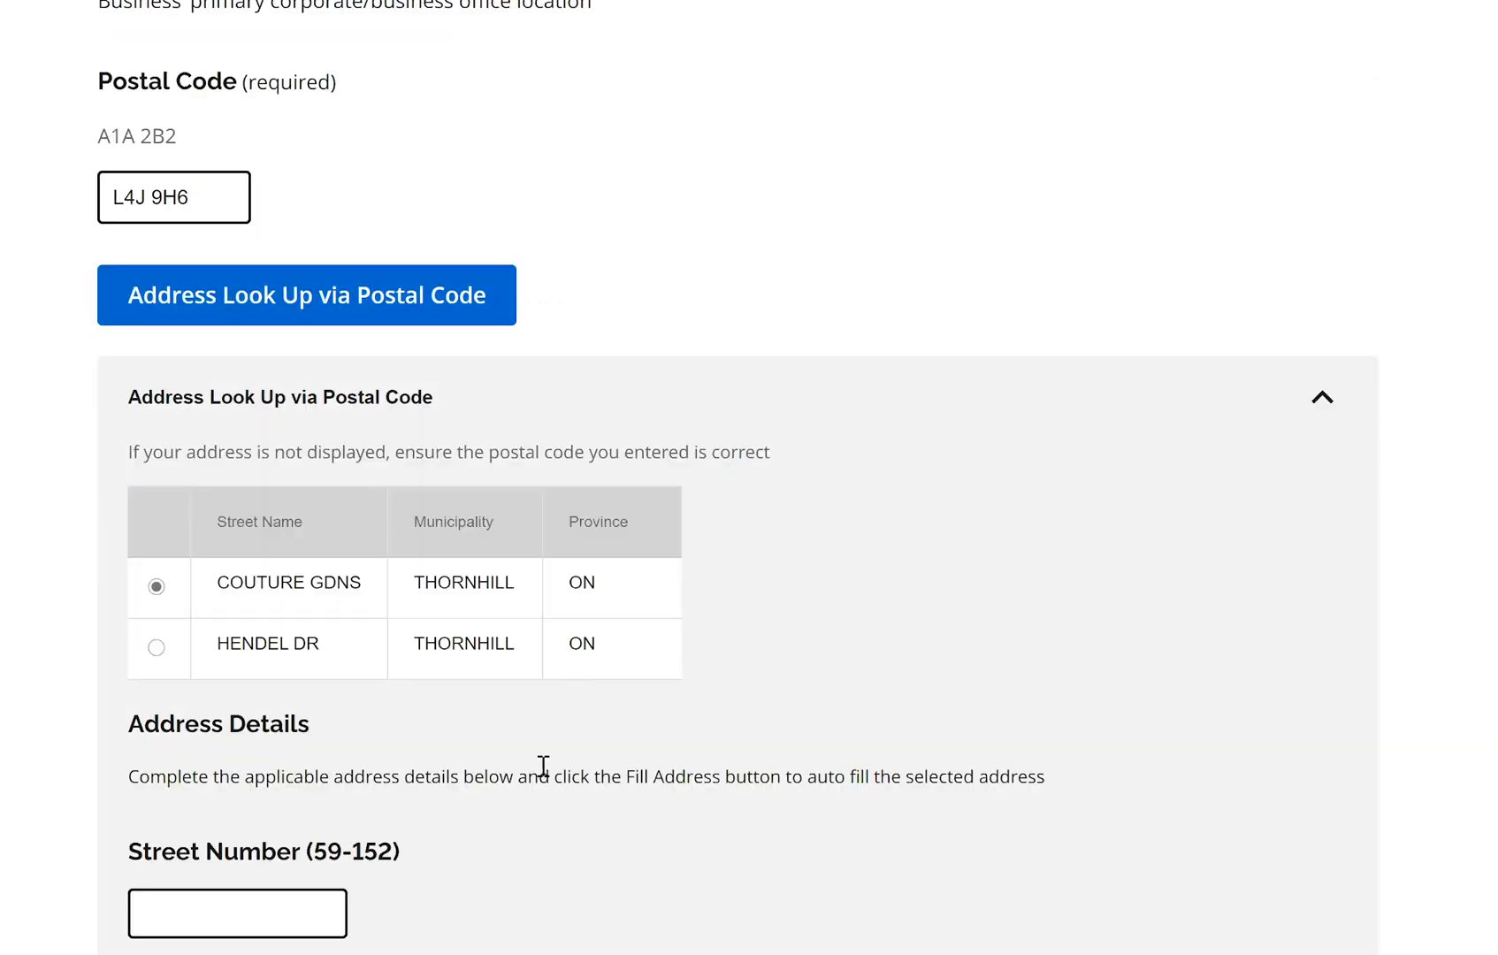
scroll(185, 504, "down", 5)
left_click(185, 503)
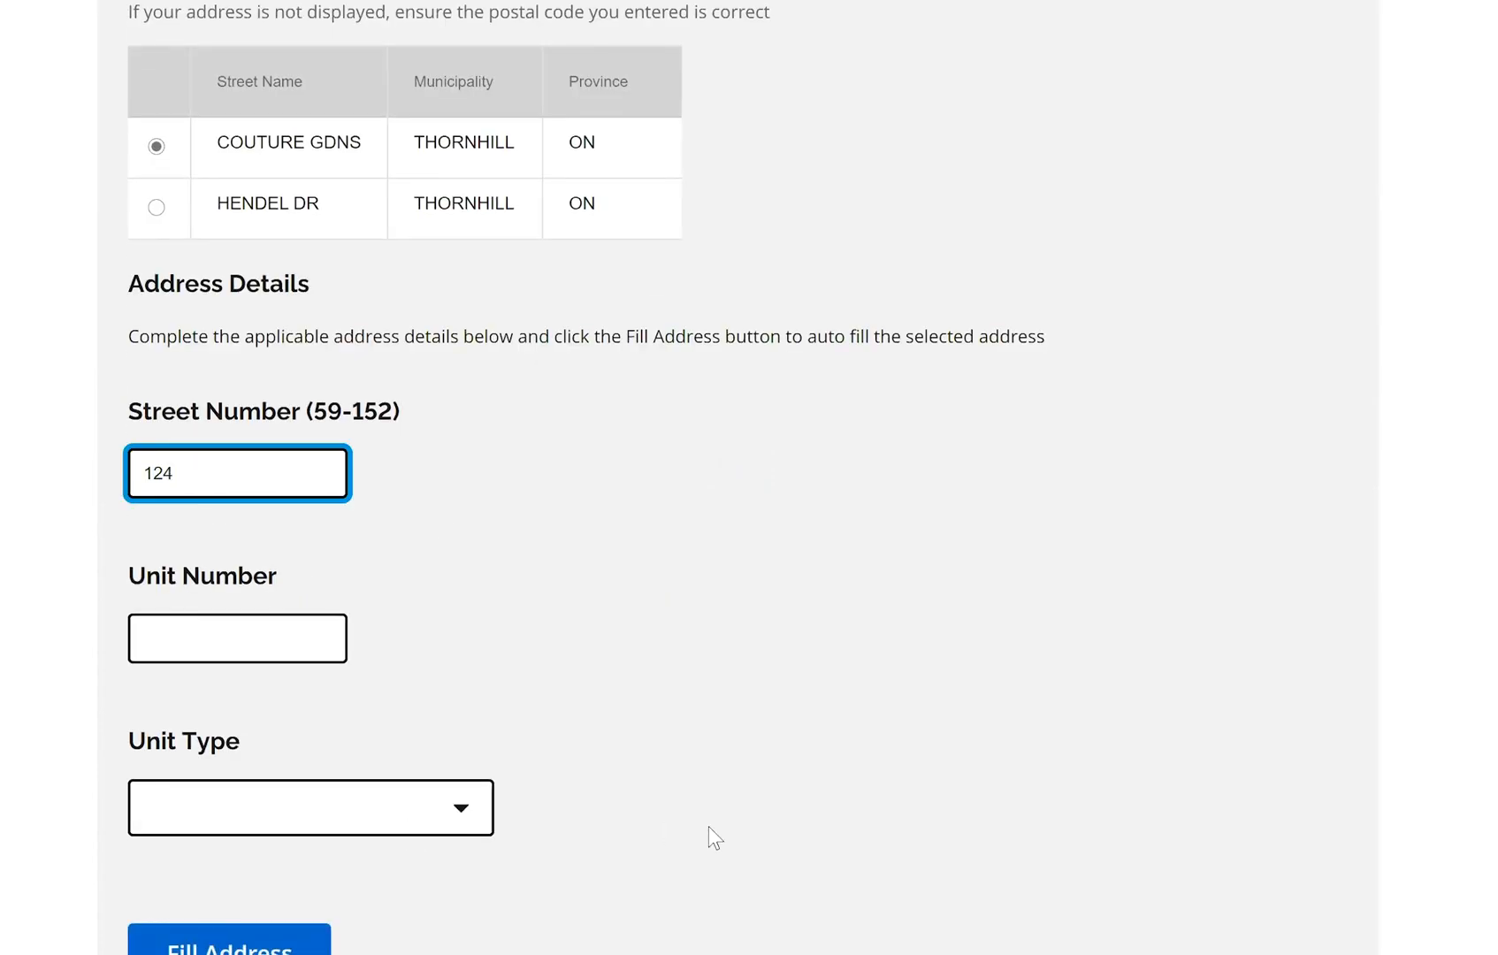
scroll(204, 682, "down", 3)
left_click(204, 680)
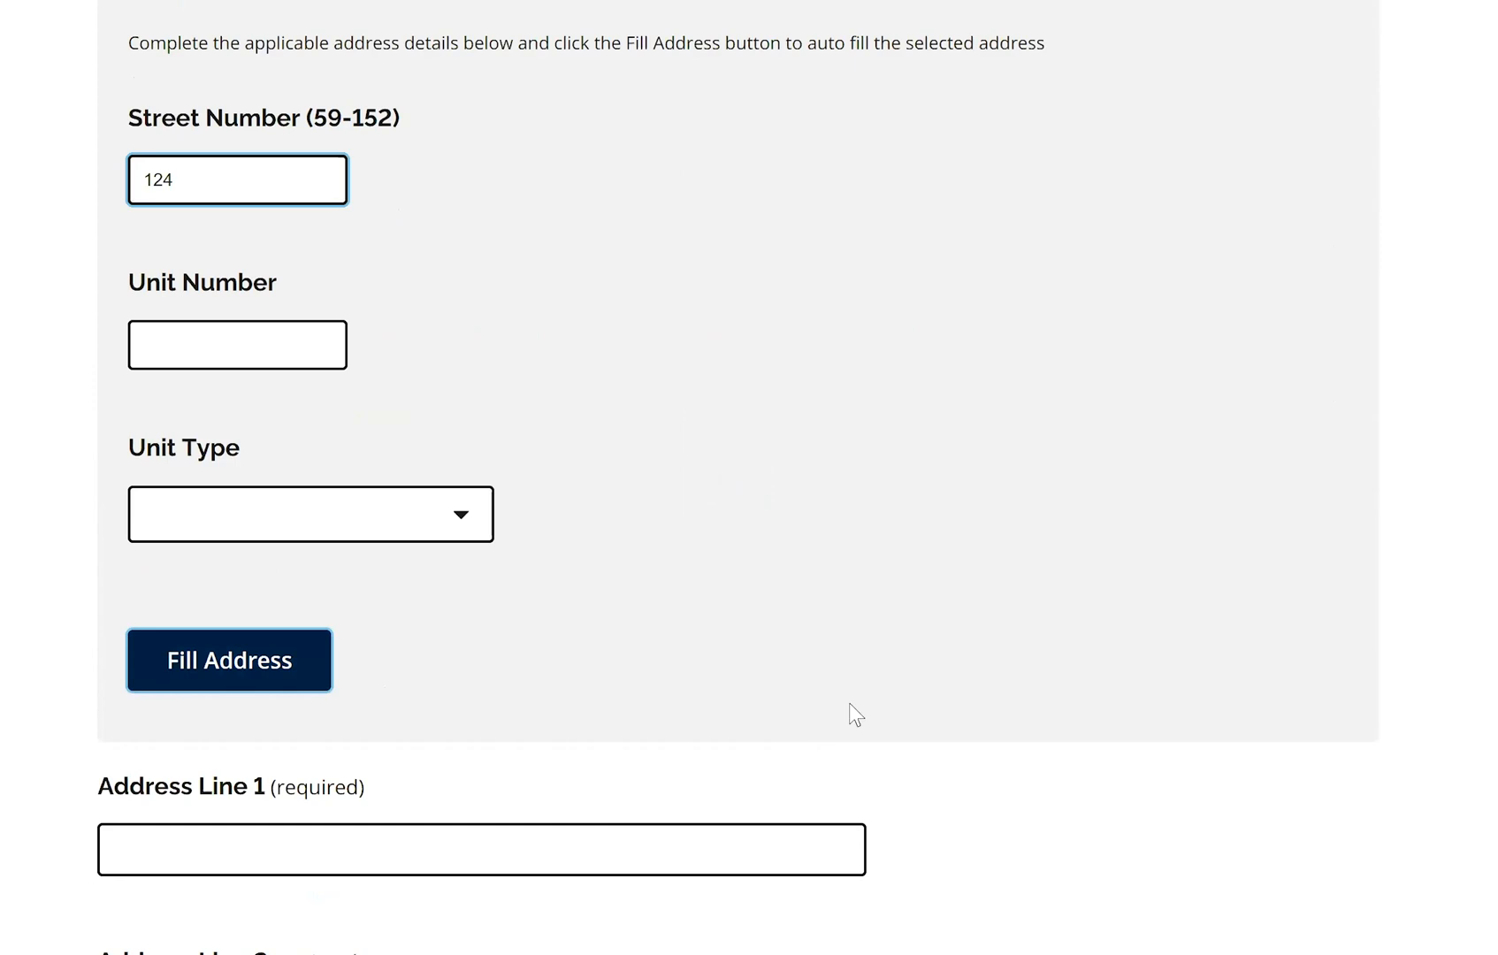
Make the mailing address the same as head office and continue to contact information
scroll(856, 708, "down", 10)
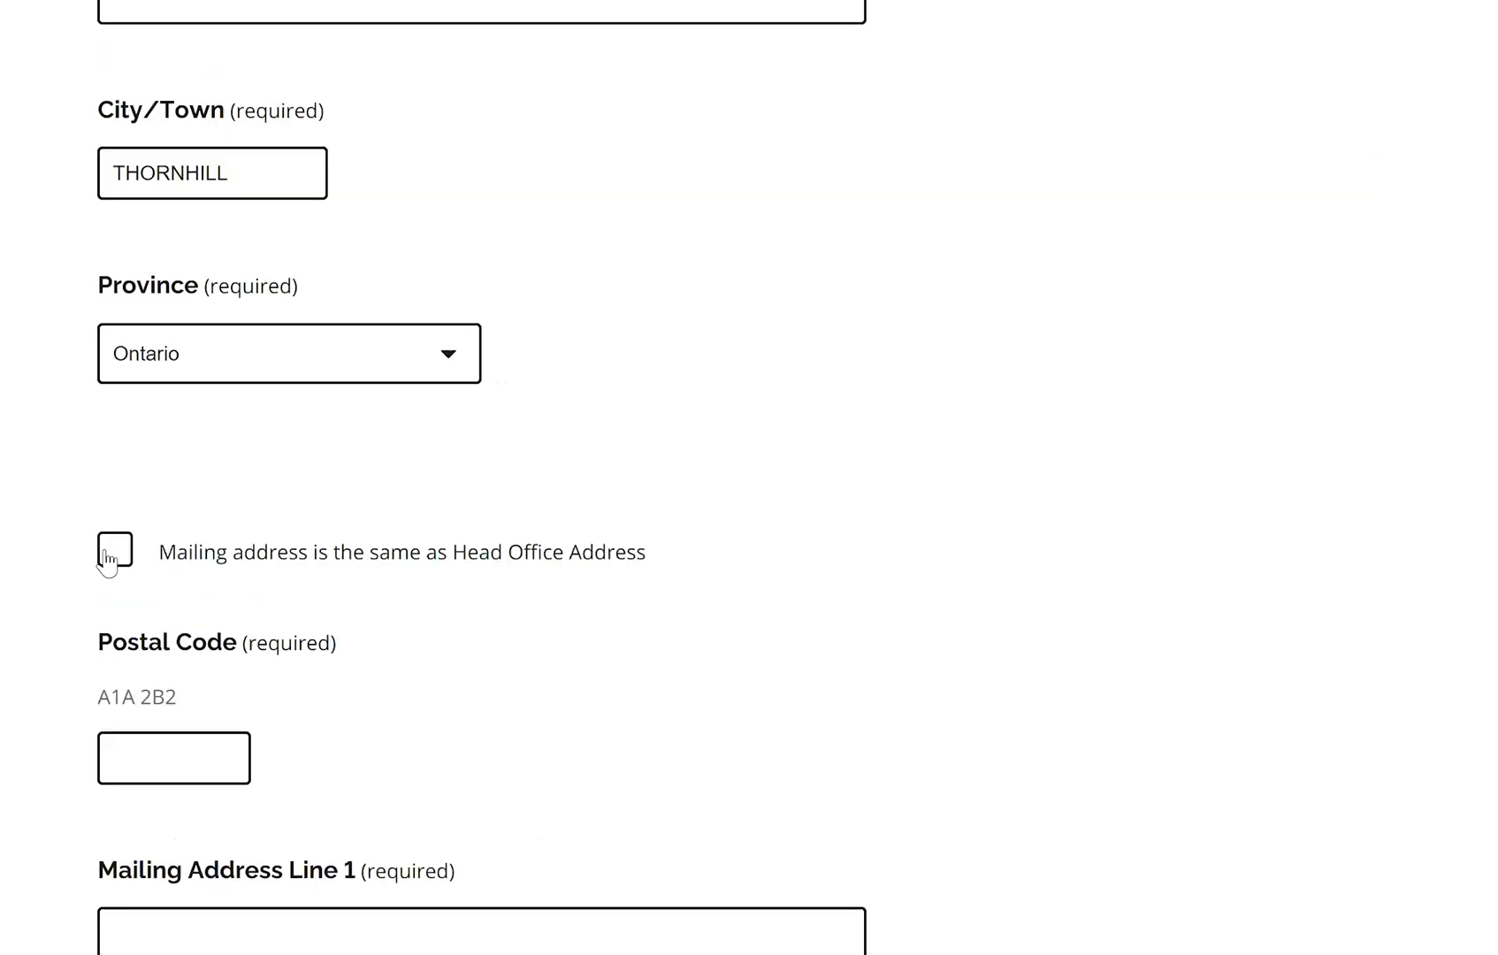
scroll(445, 653, "down", 2)
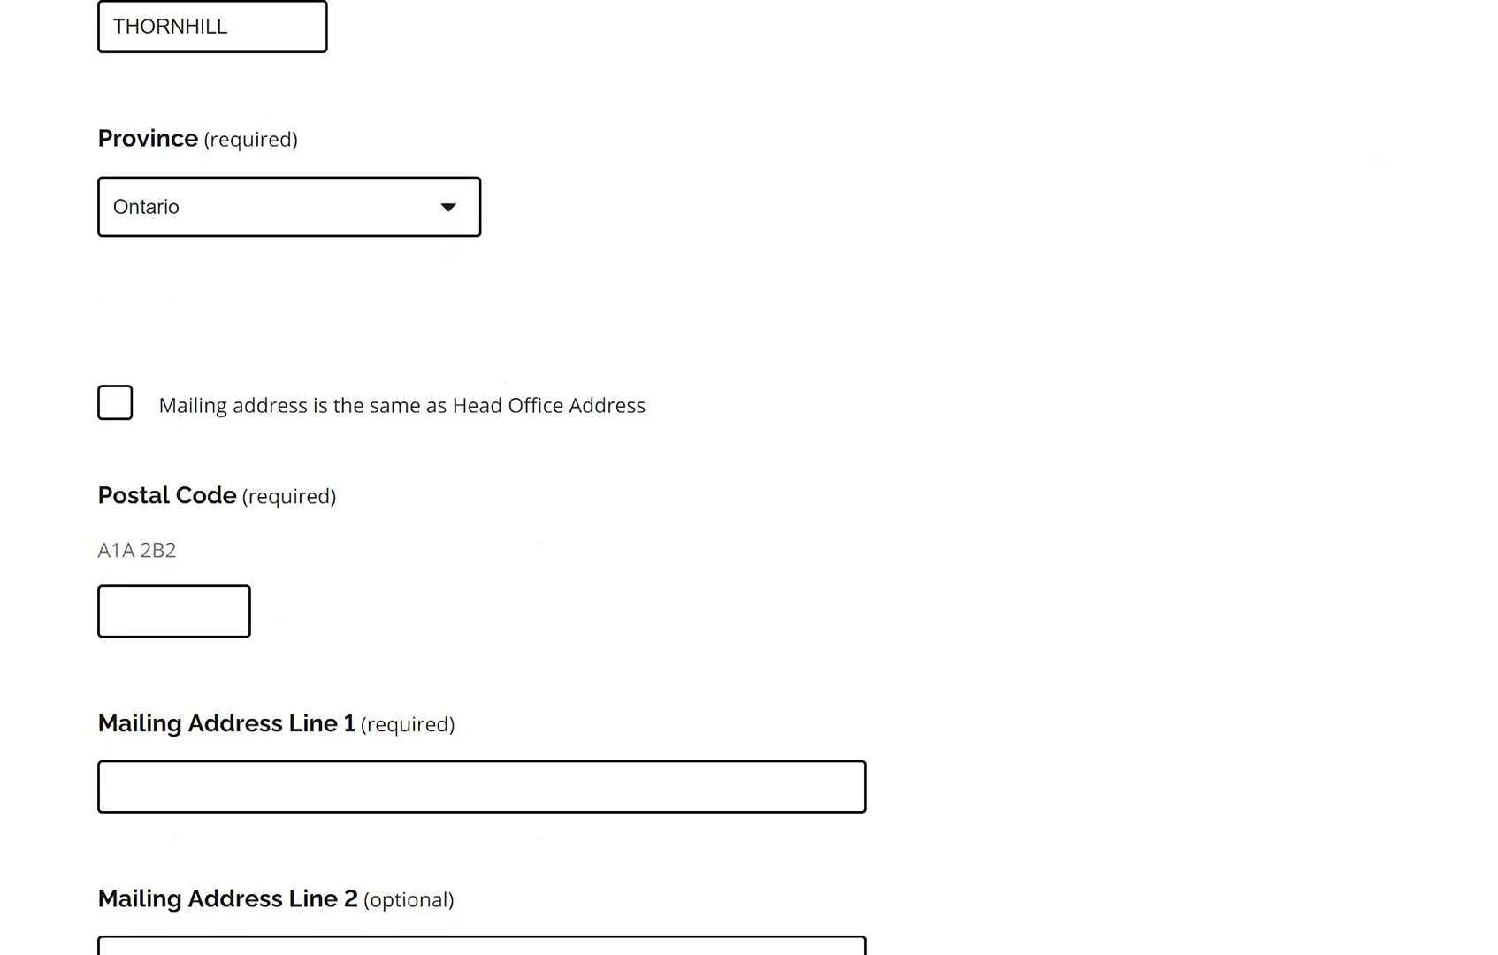
scroll(482, 477, "down", 10)
scroll(482, 477, "up", 10)
left_click(124, 444)
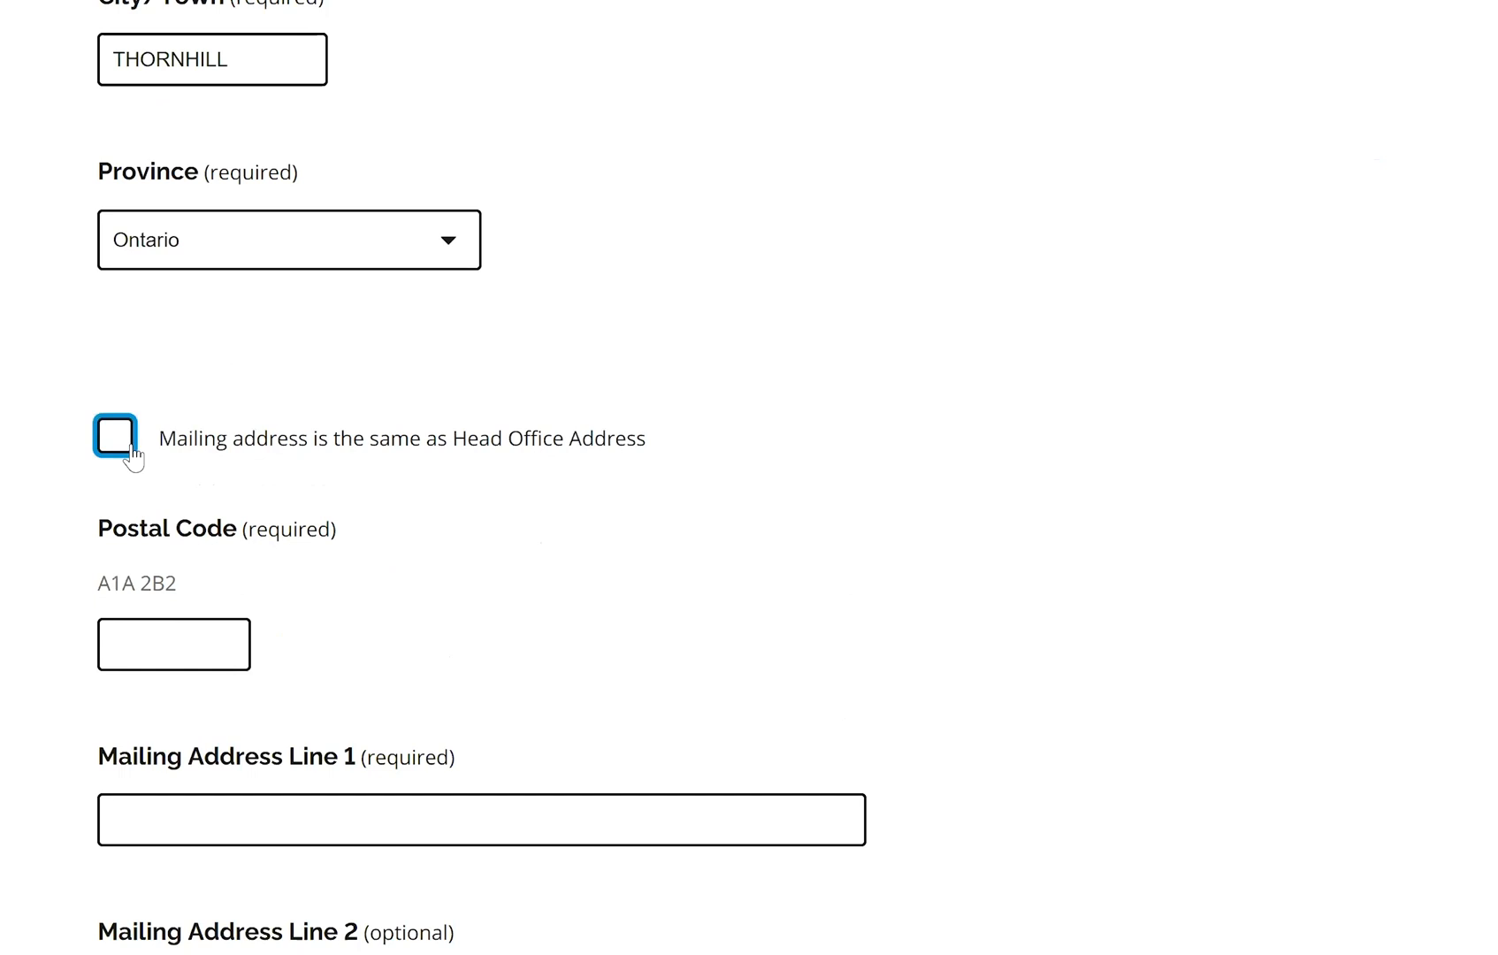
left_click(1256, 725)
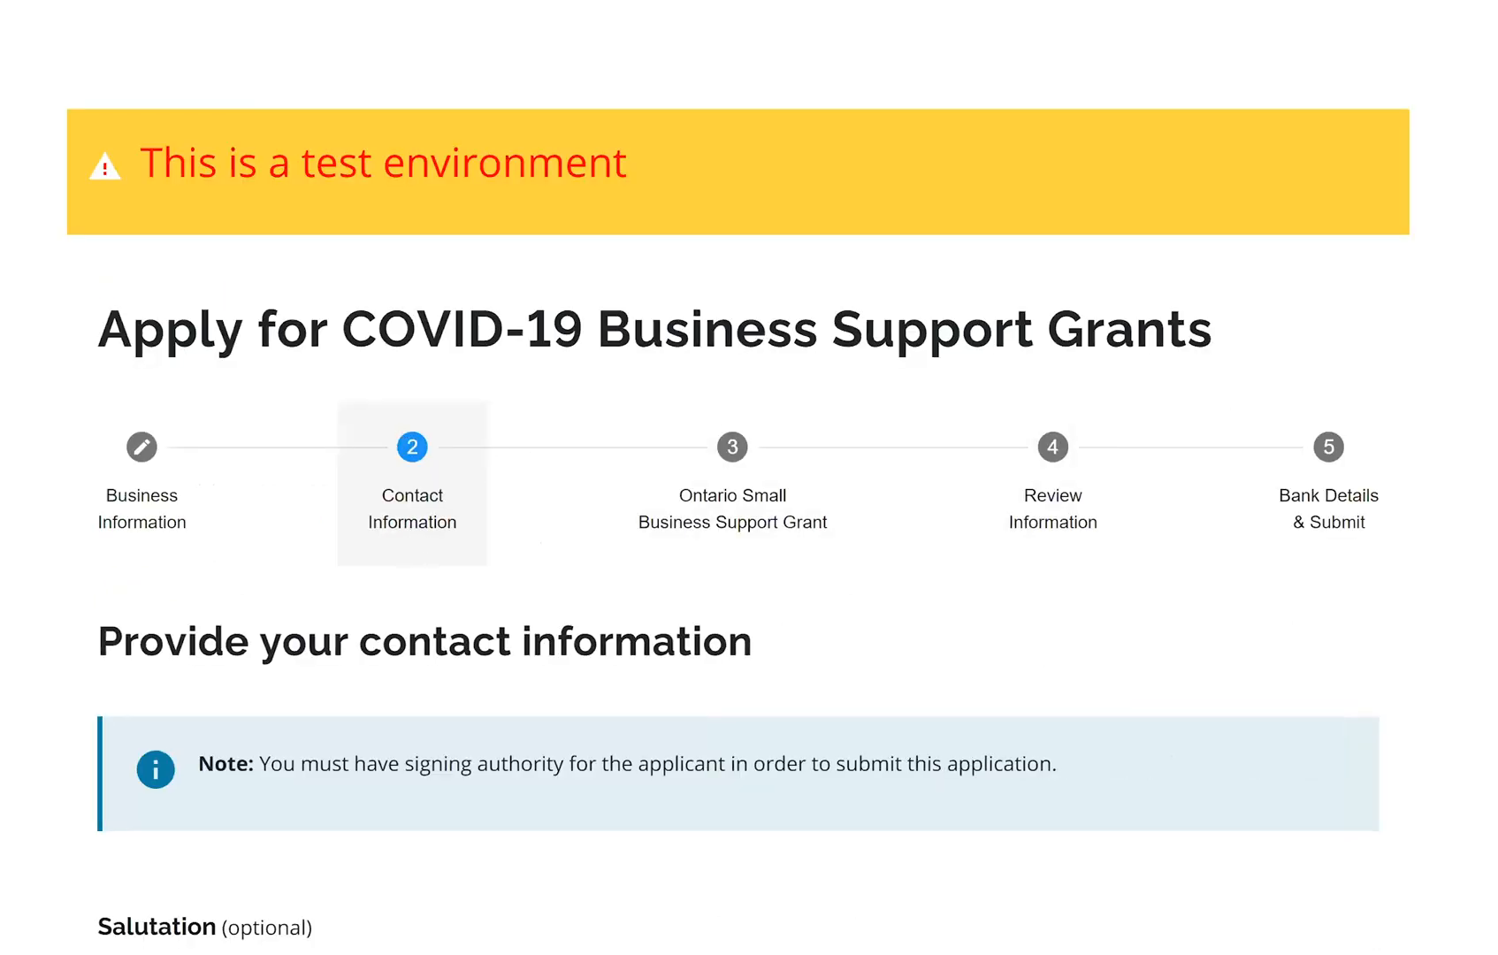
Set the contact's salutation to Mr
scroll(749, 531, "down", 3)
scroll(327, 434, "down", 3)
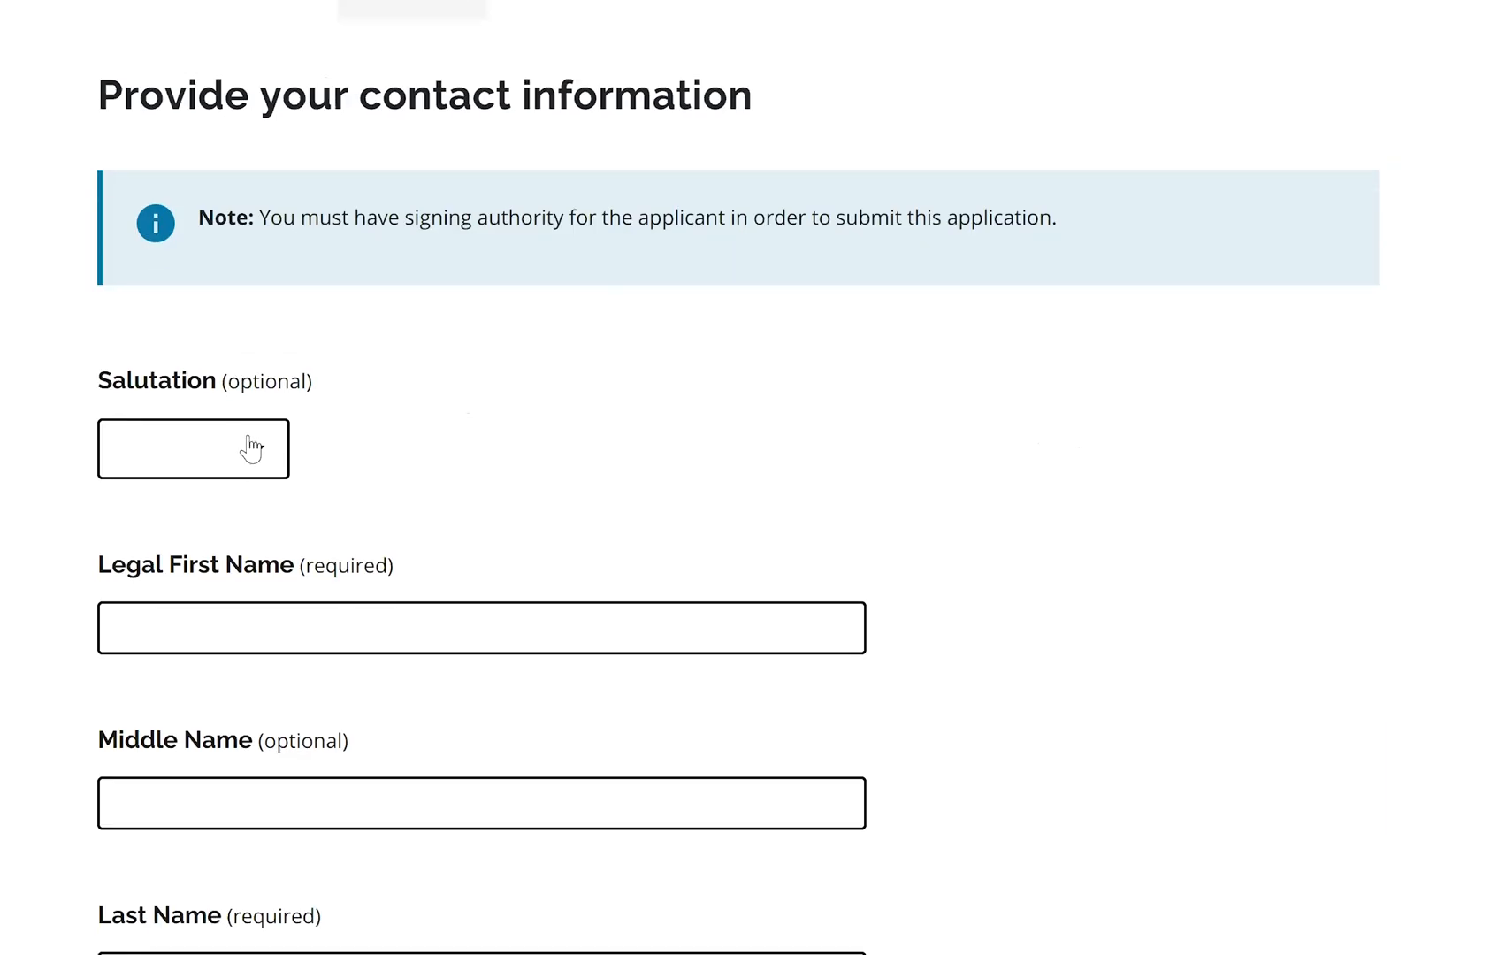
left_click(235, 442)
scroll(421, 551, "down", 2)
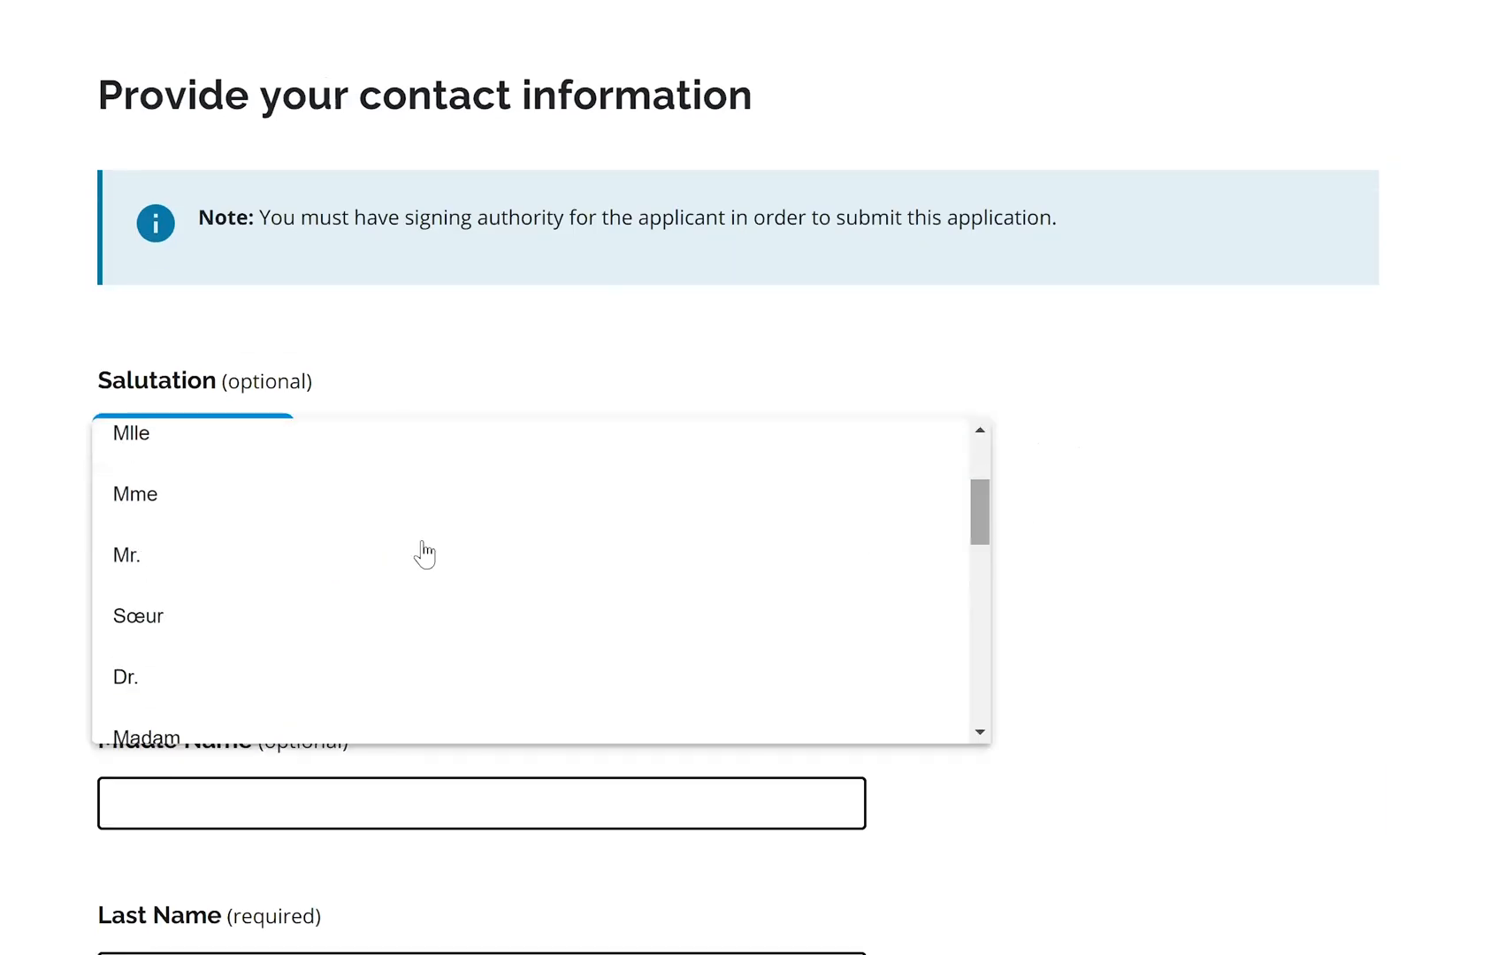
left_click(419, 579)
Enter the contact's legal first name and last name
left_click(214, 617)
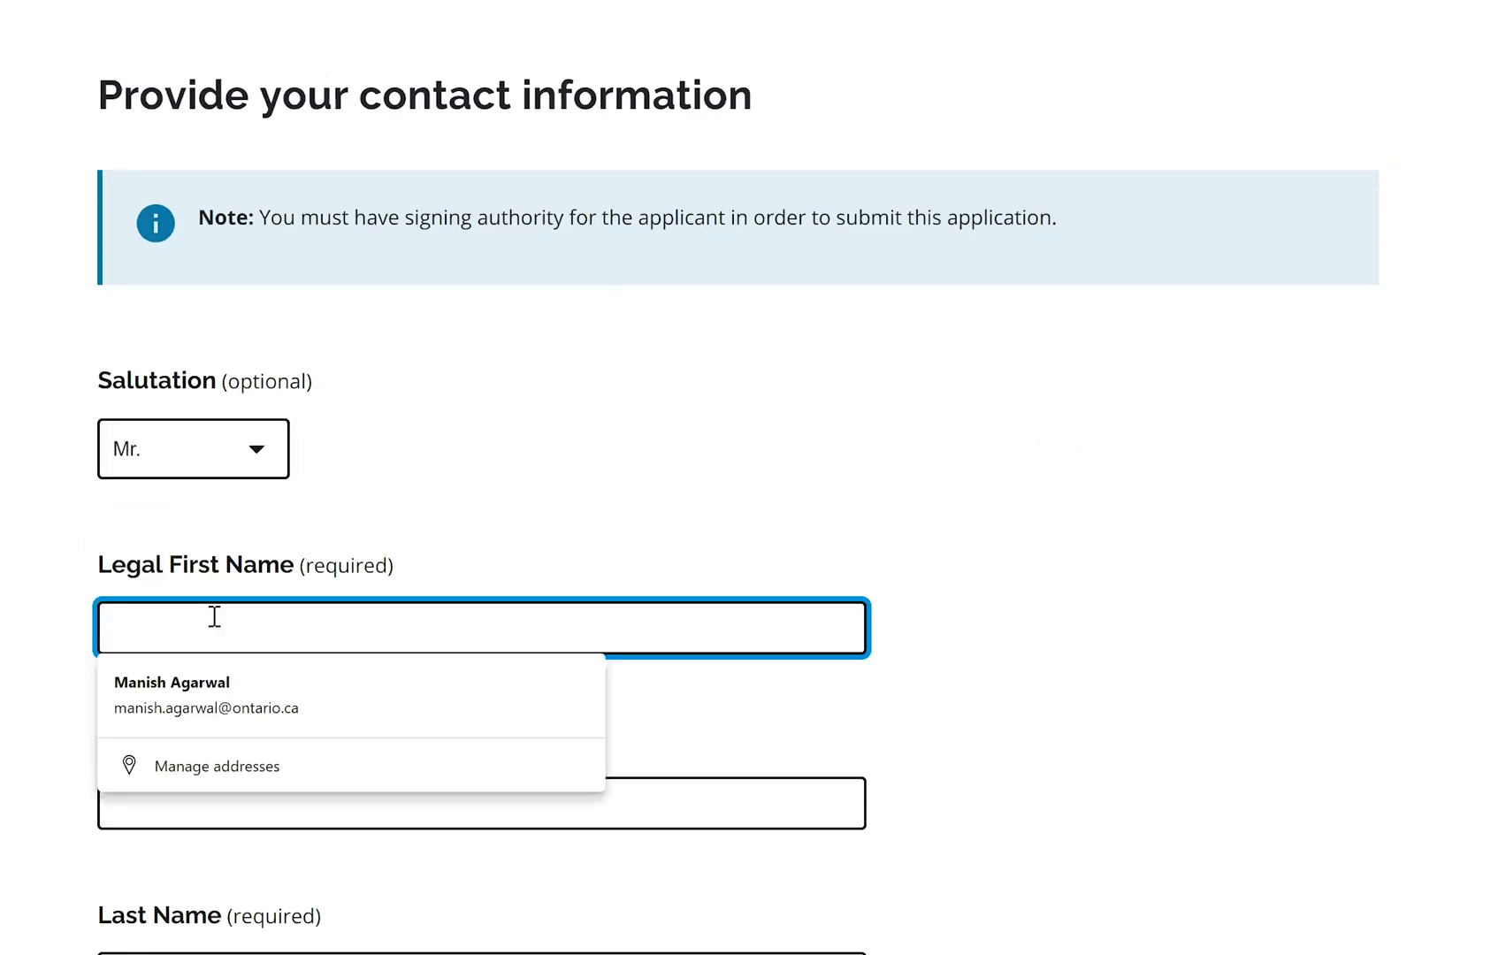
left_click(873, 708)
scroll(738, 508, "down", 3)
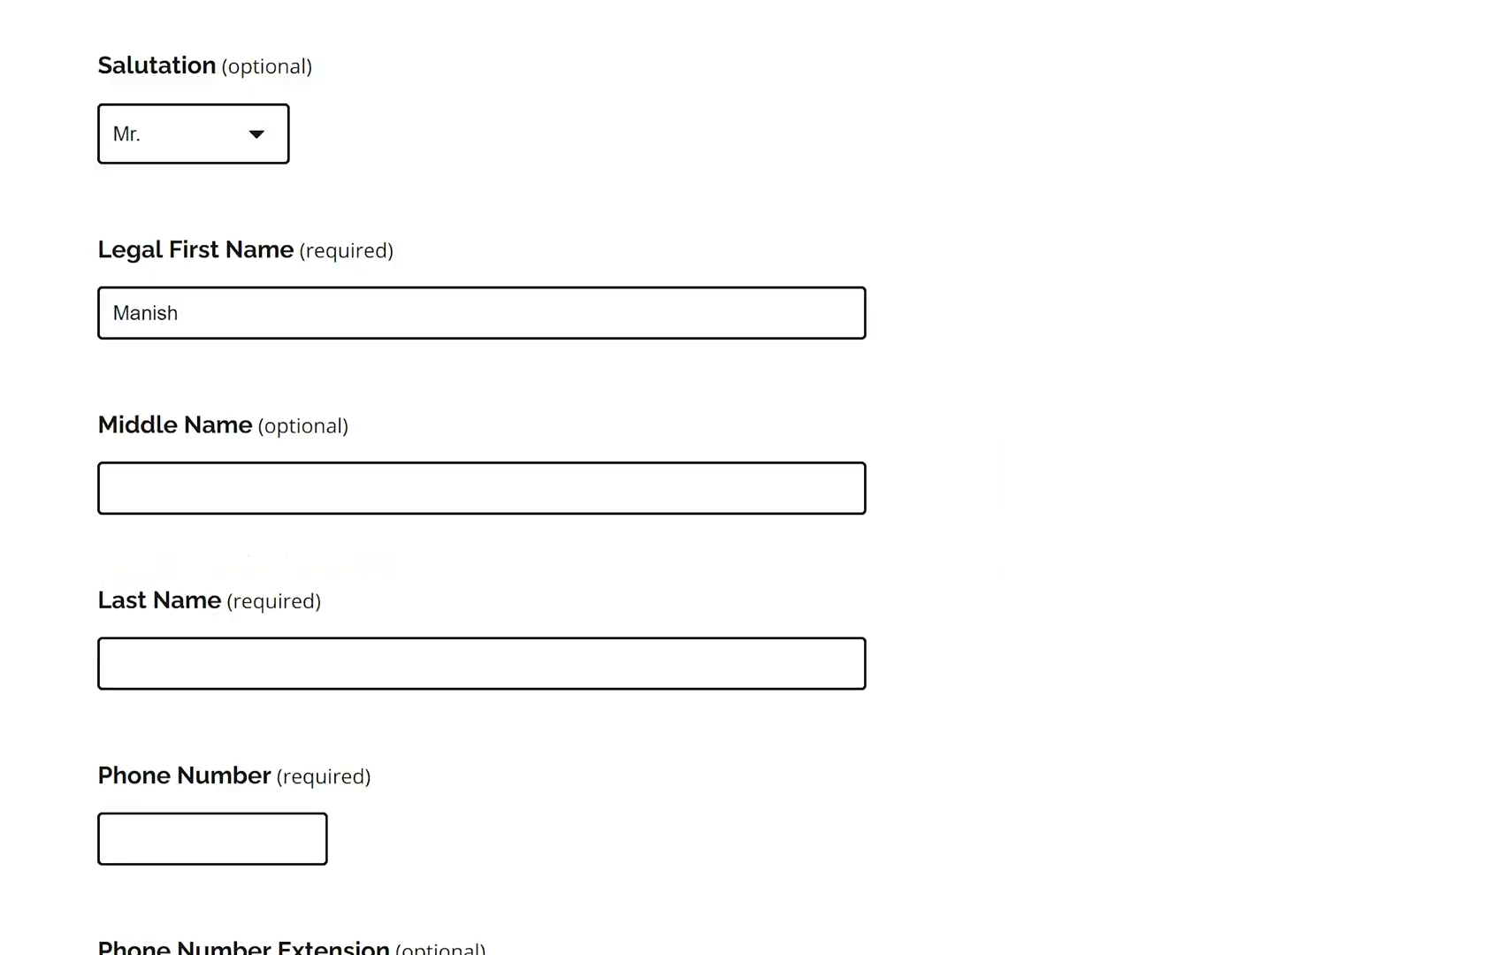
left_click(259, 668)
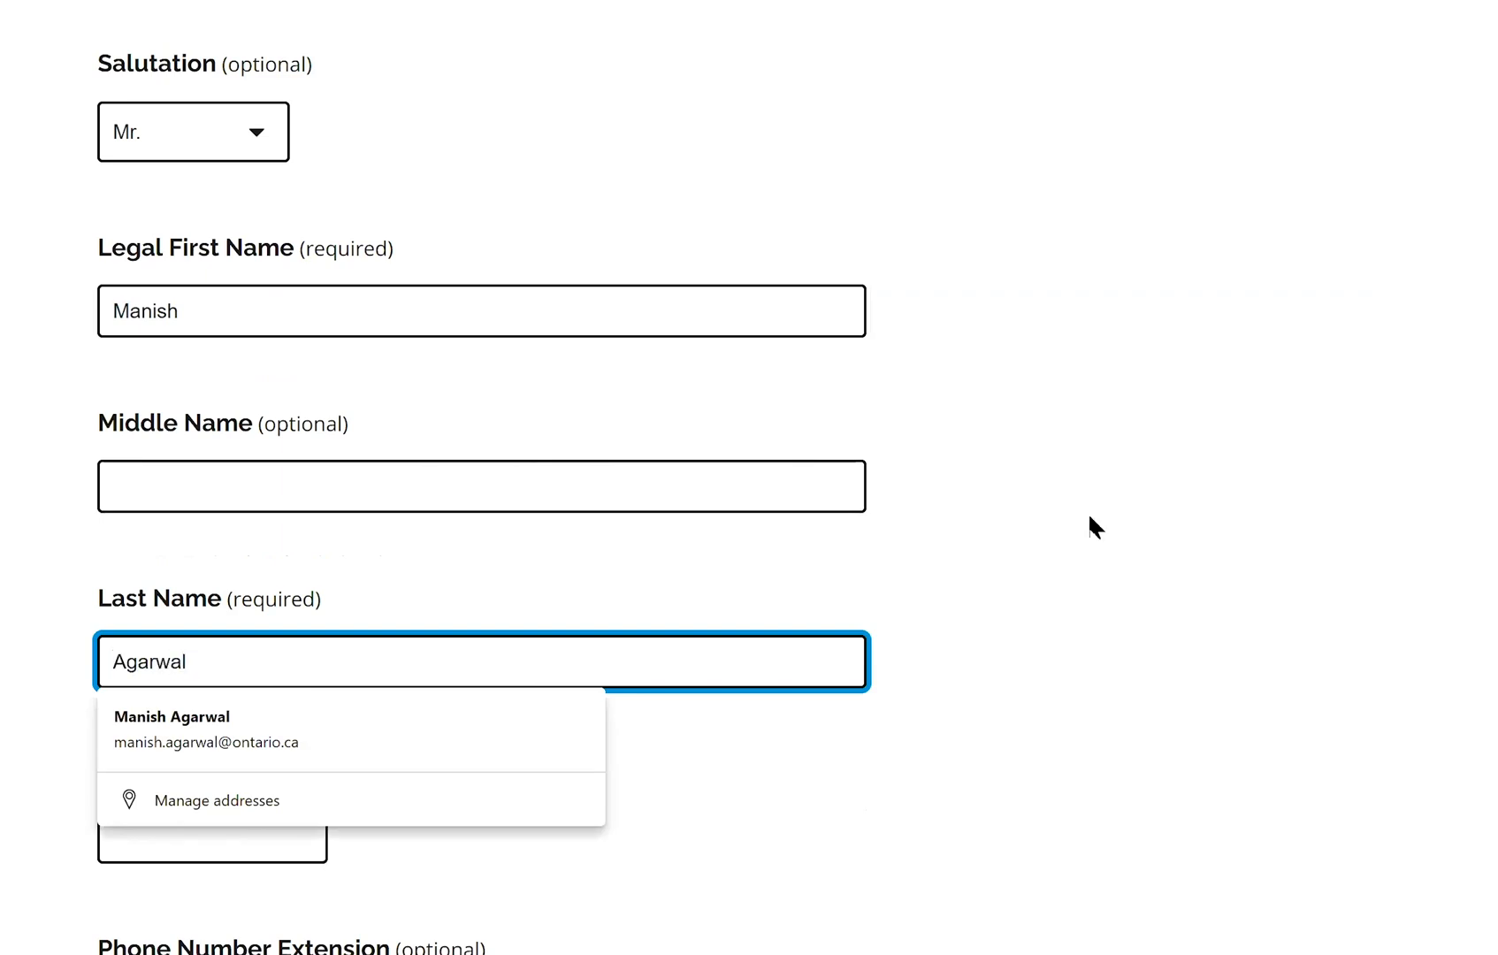
left_click(1119, 508)
left_click_drag(1119, 507, 1119, 9)
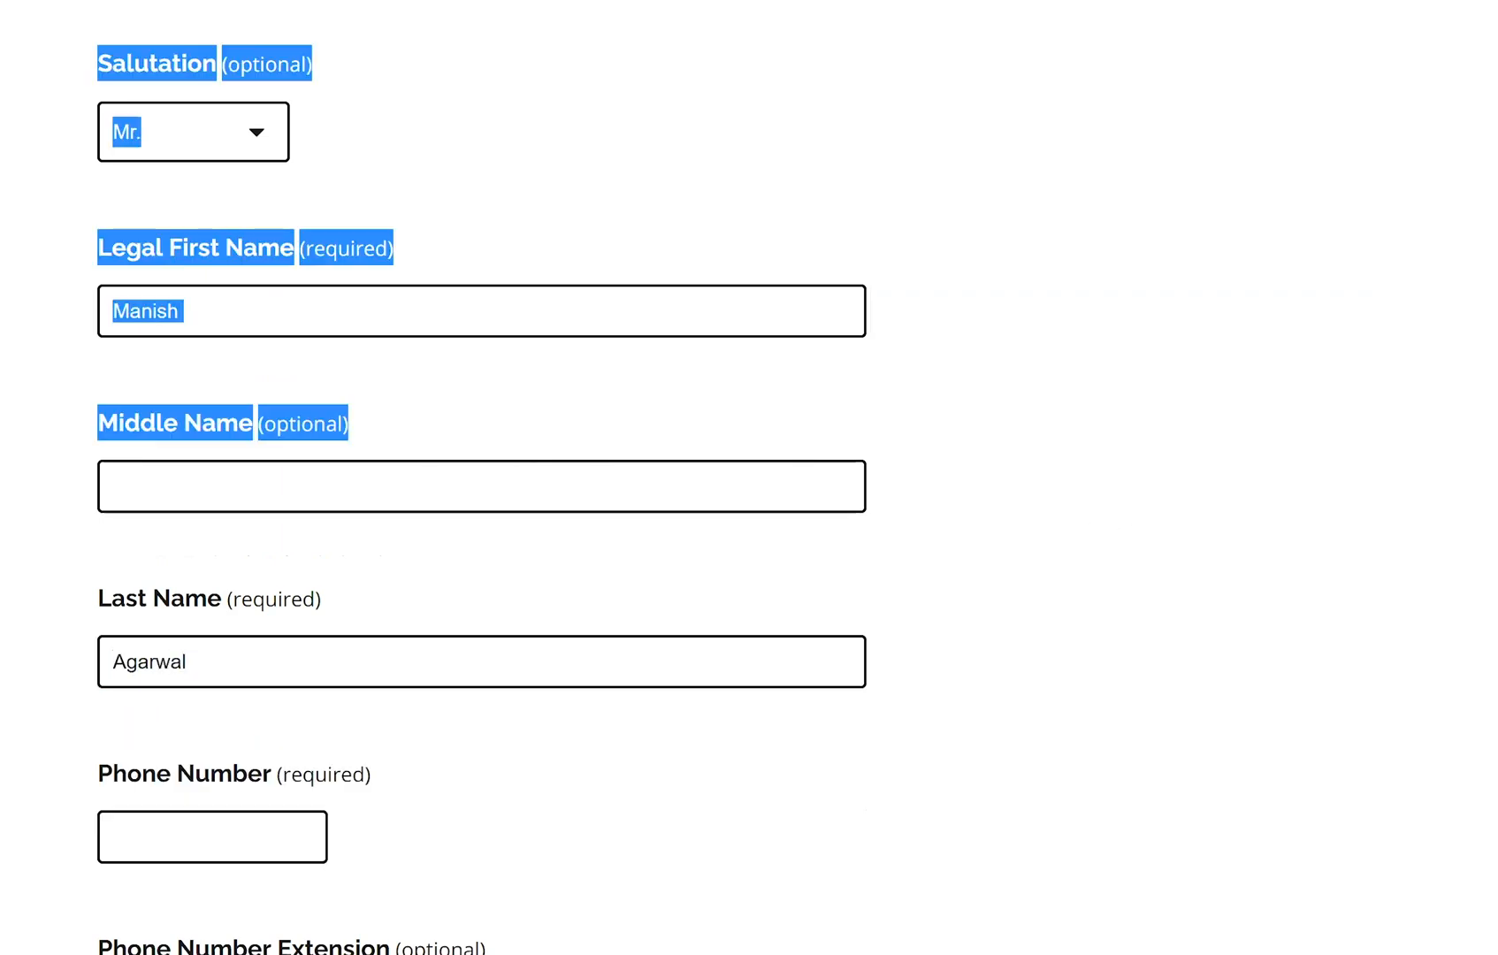
scroll(432, 528, "down", 3)
Fill the contact's phone number from the saved autofill details
left_click(228, 510)
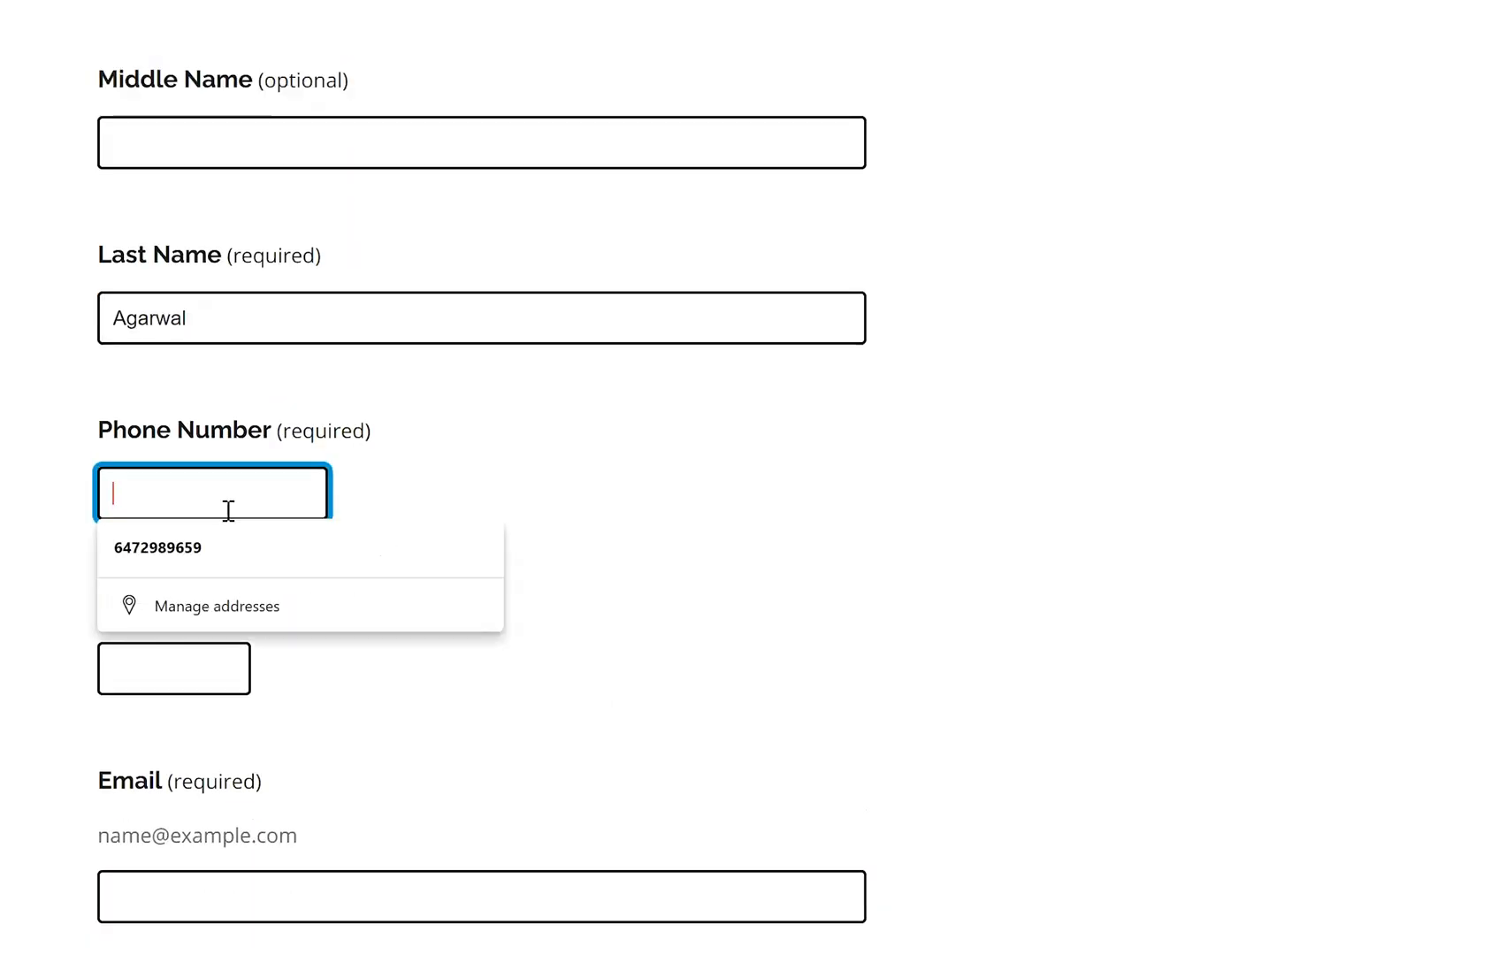
left_click(251, 558)
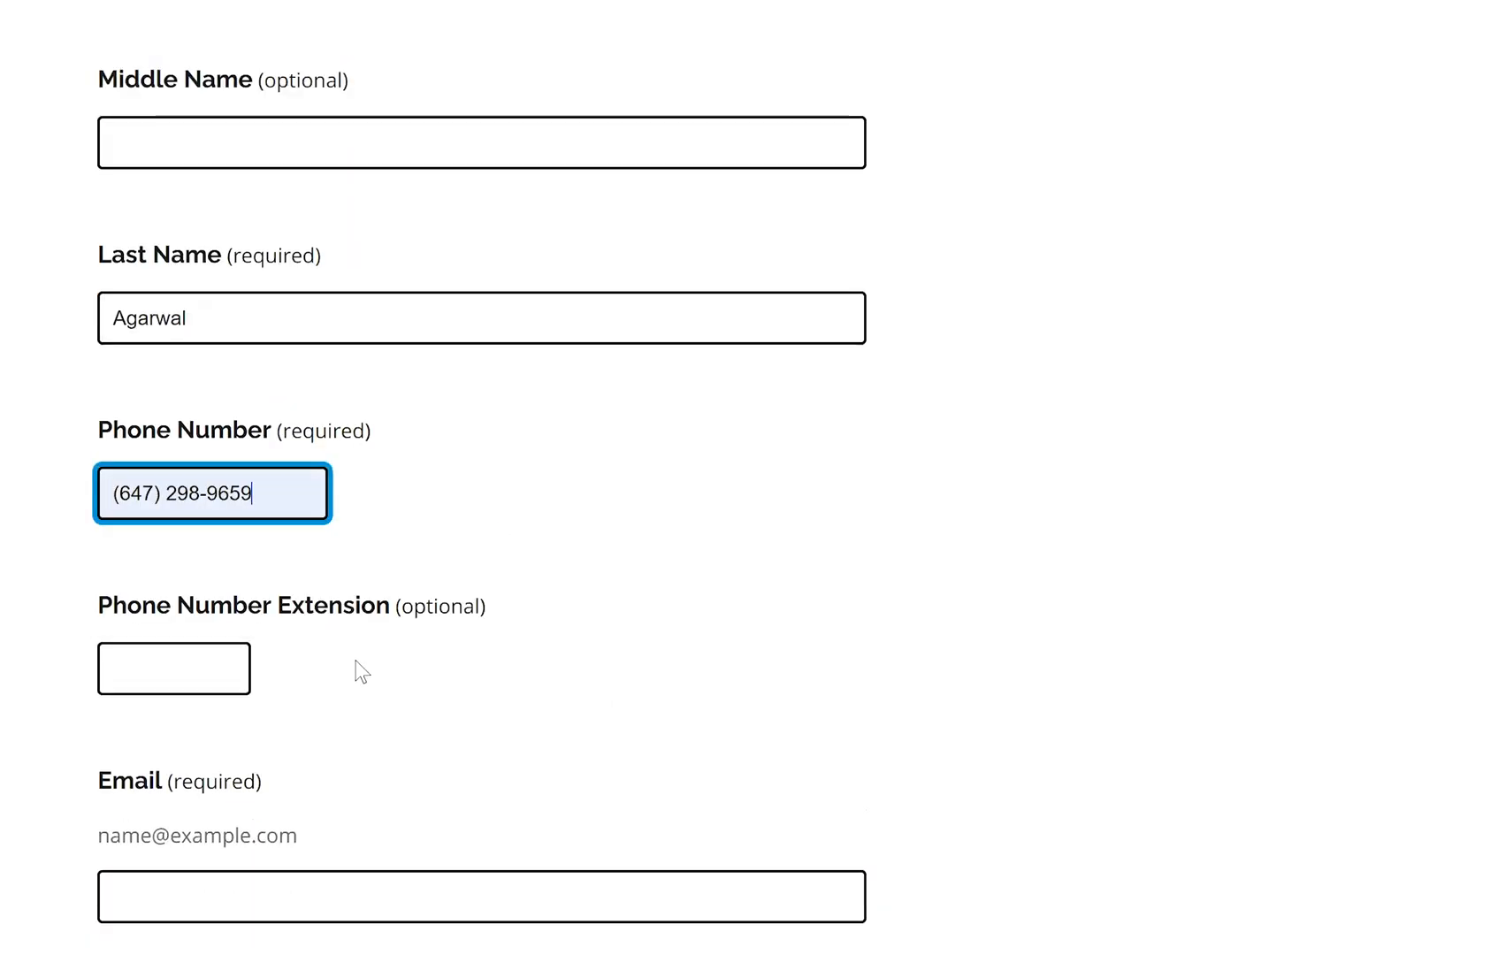
scroll(435, 662, "down", 2)
Replace the wrongly autofilled Email with the contact's e-mail address
left_click(311, 754)
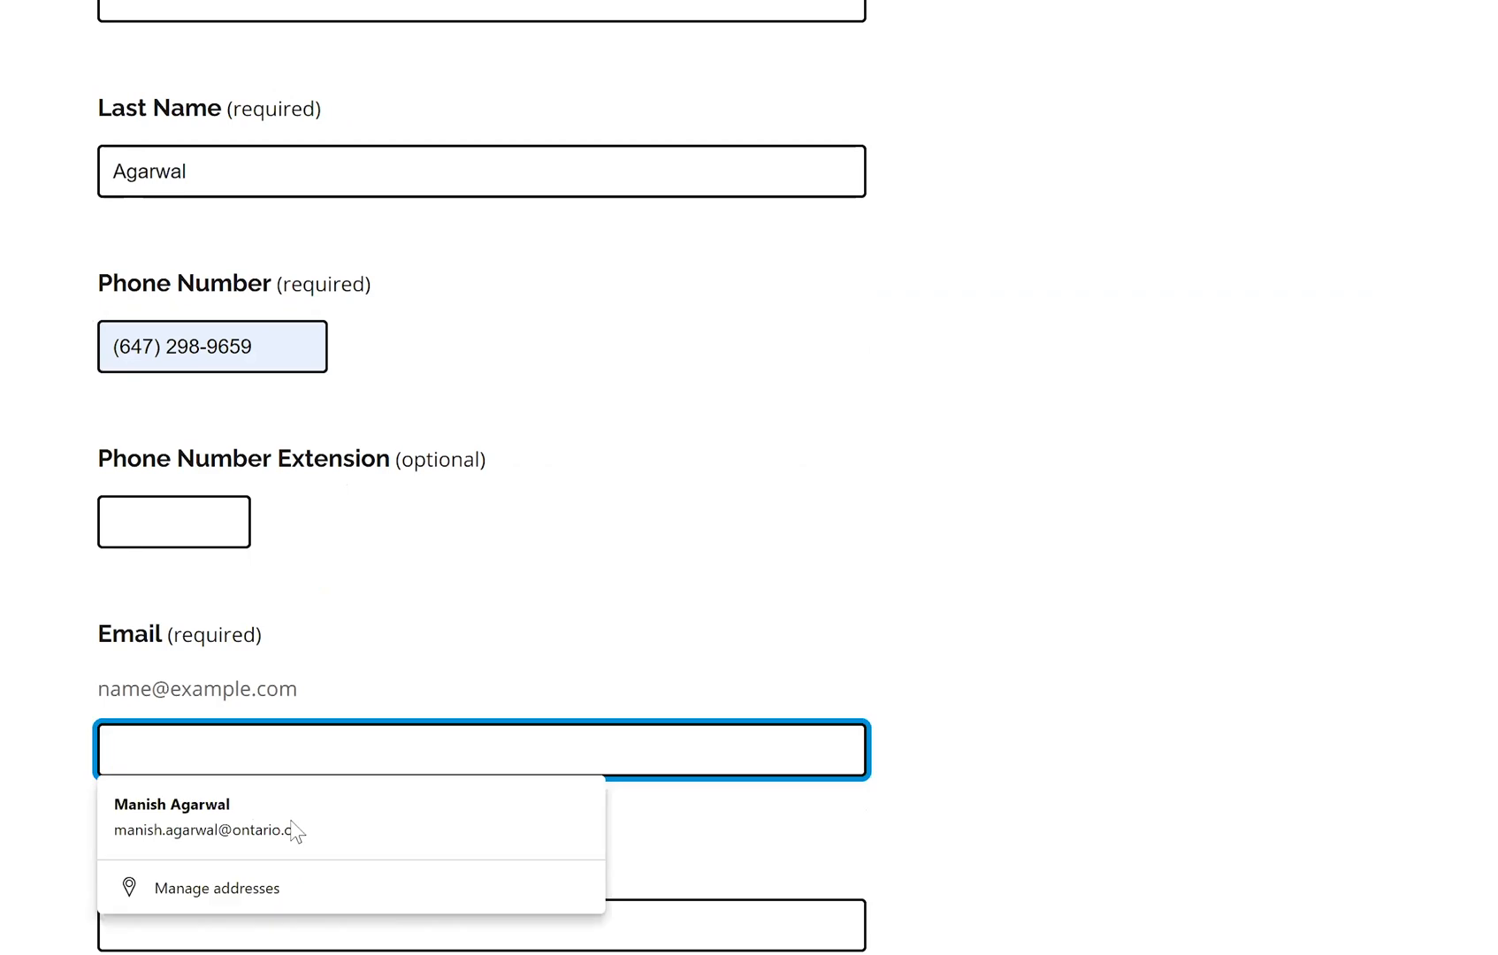
left_click(295, 828)
key("ctrl+a")
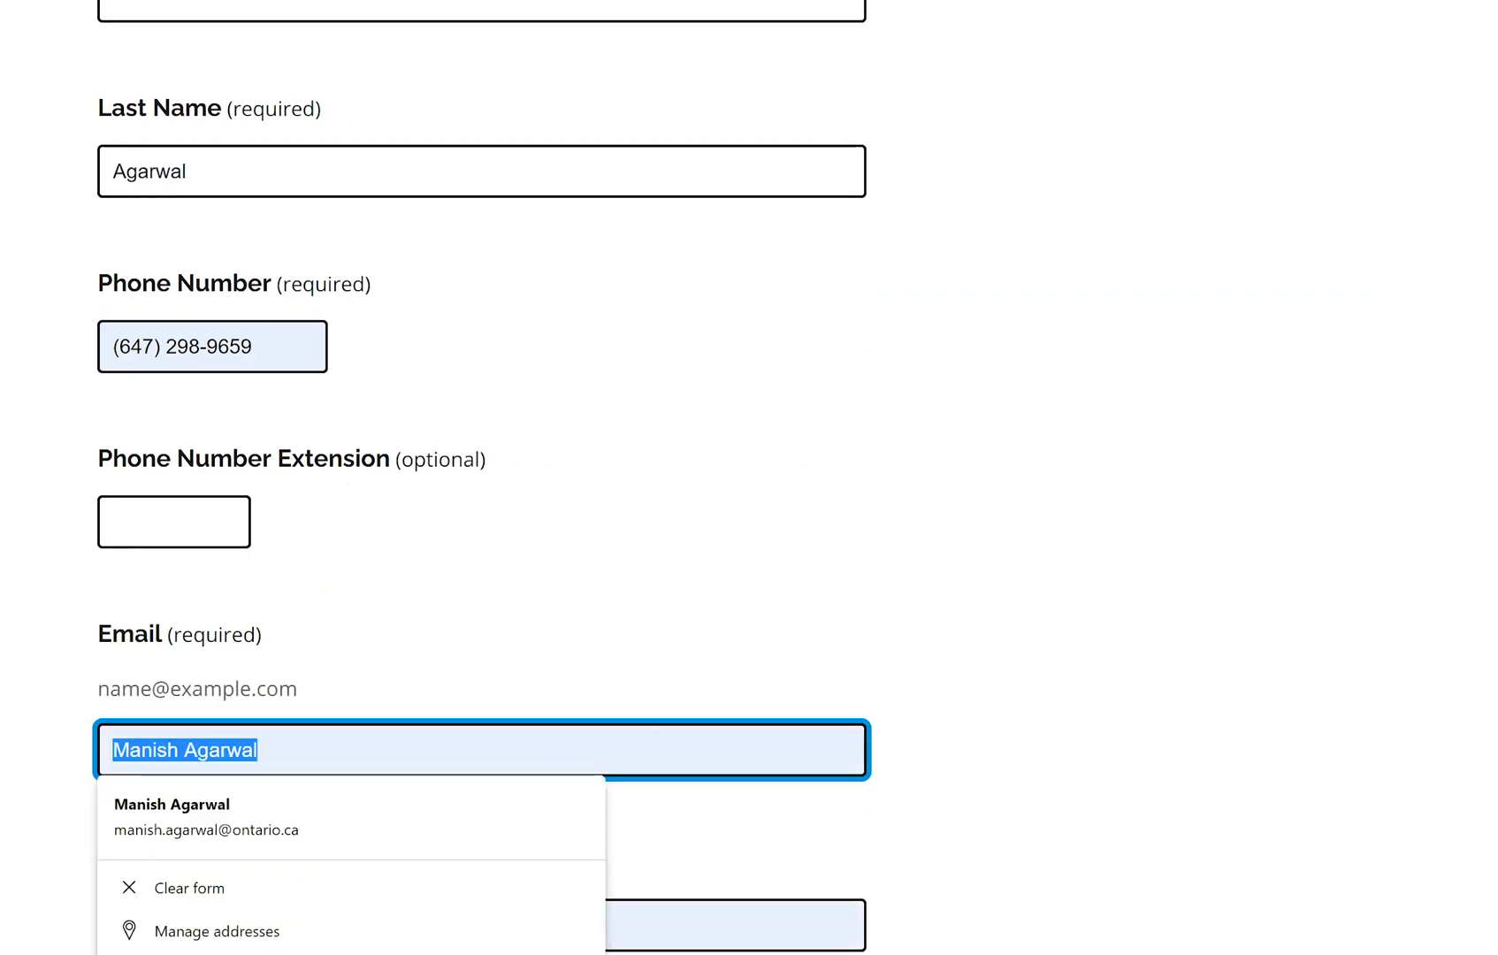
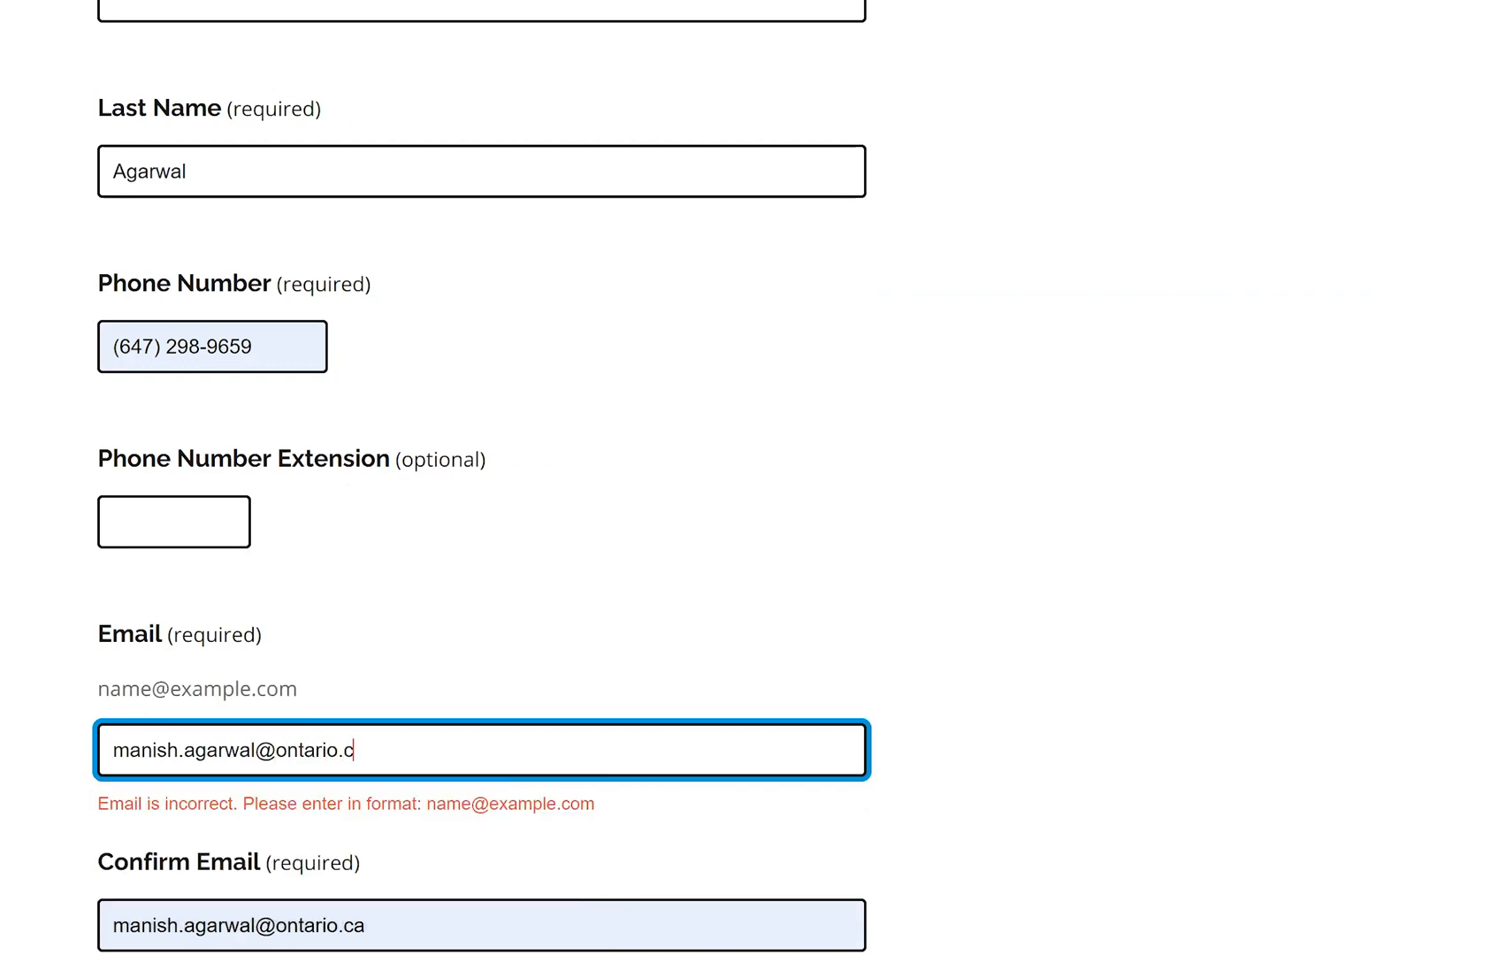
left_click(1263, 561)
scroll(33, 370, "down", 5)
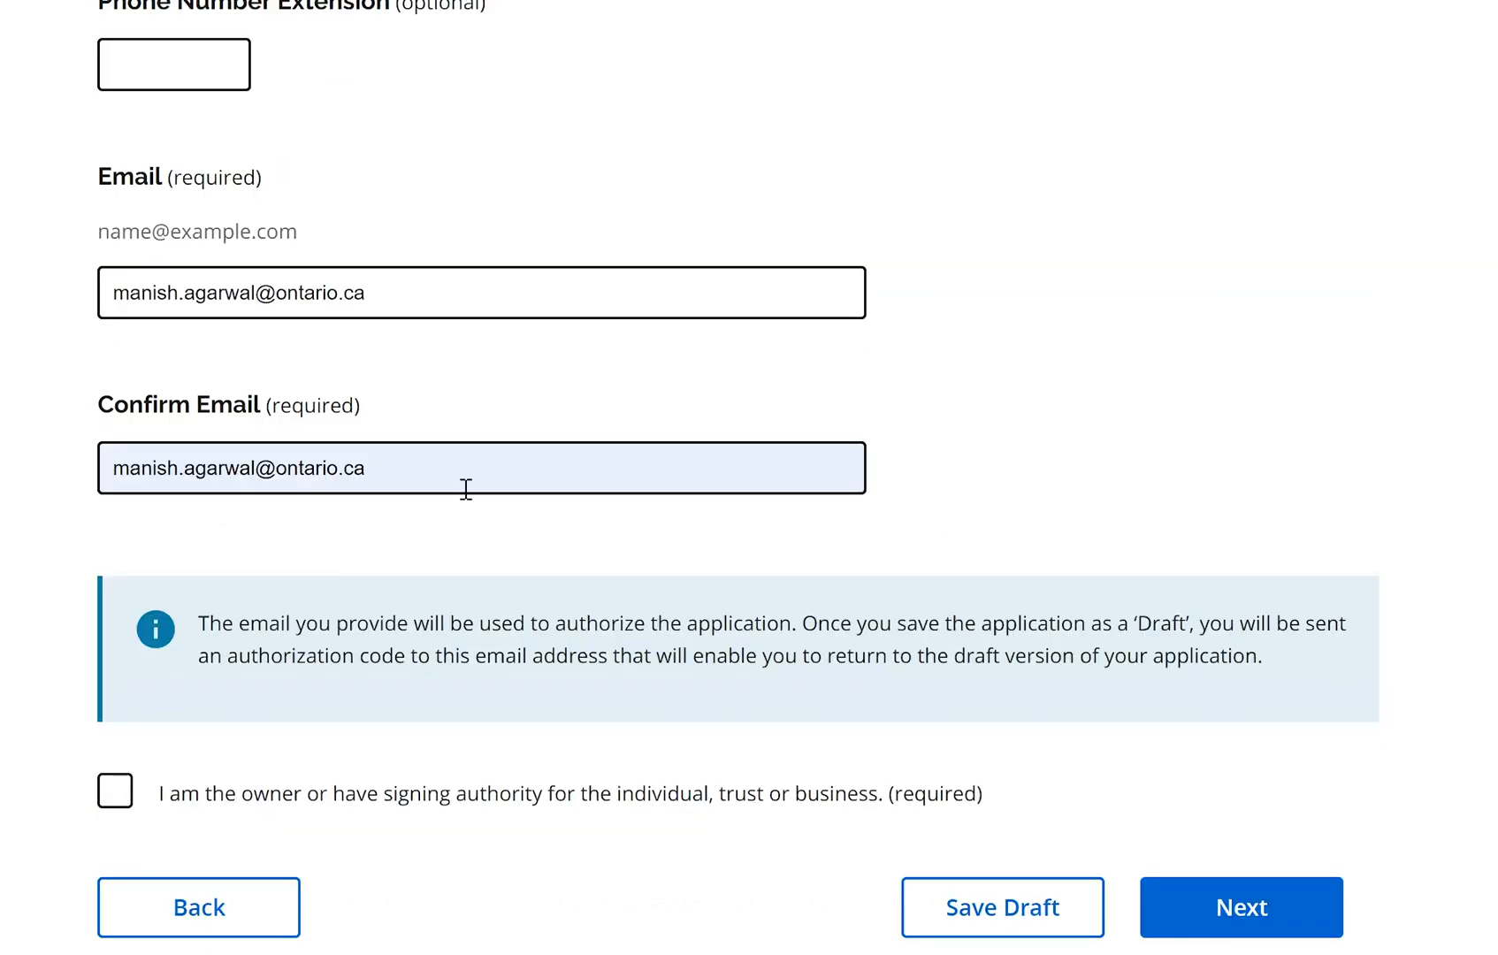
Tick the owner or signing authority declaration and continue to step 3
left_click(466, 487)
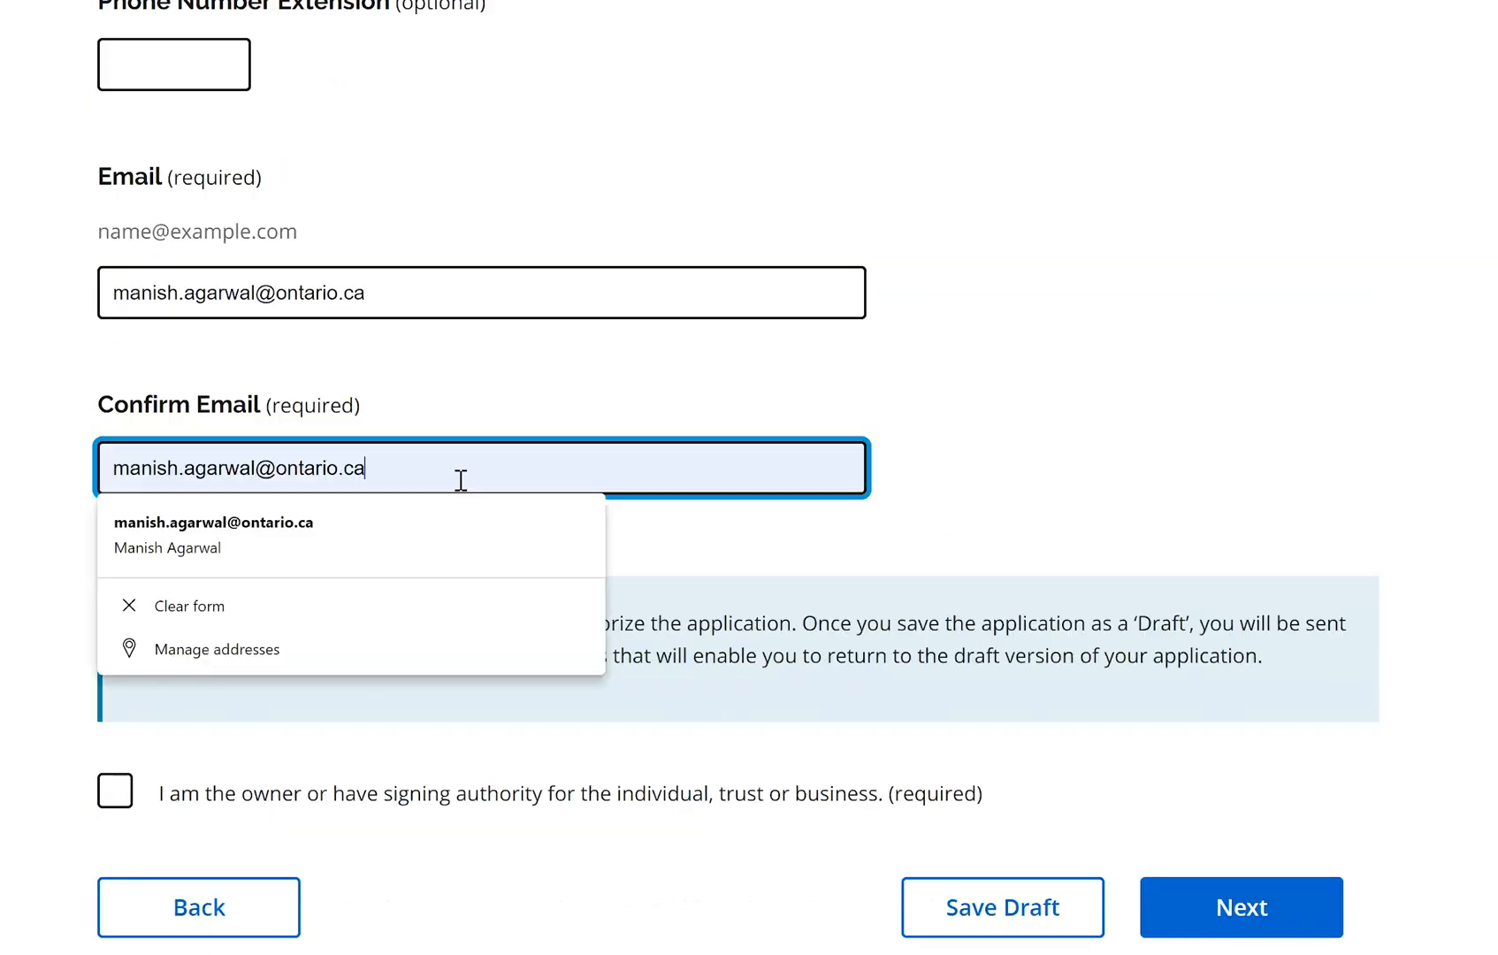
left_click(1011, 482)
scroll(391, 693, "up", 2)
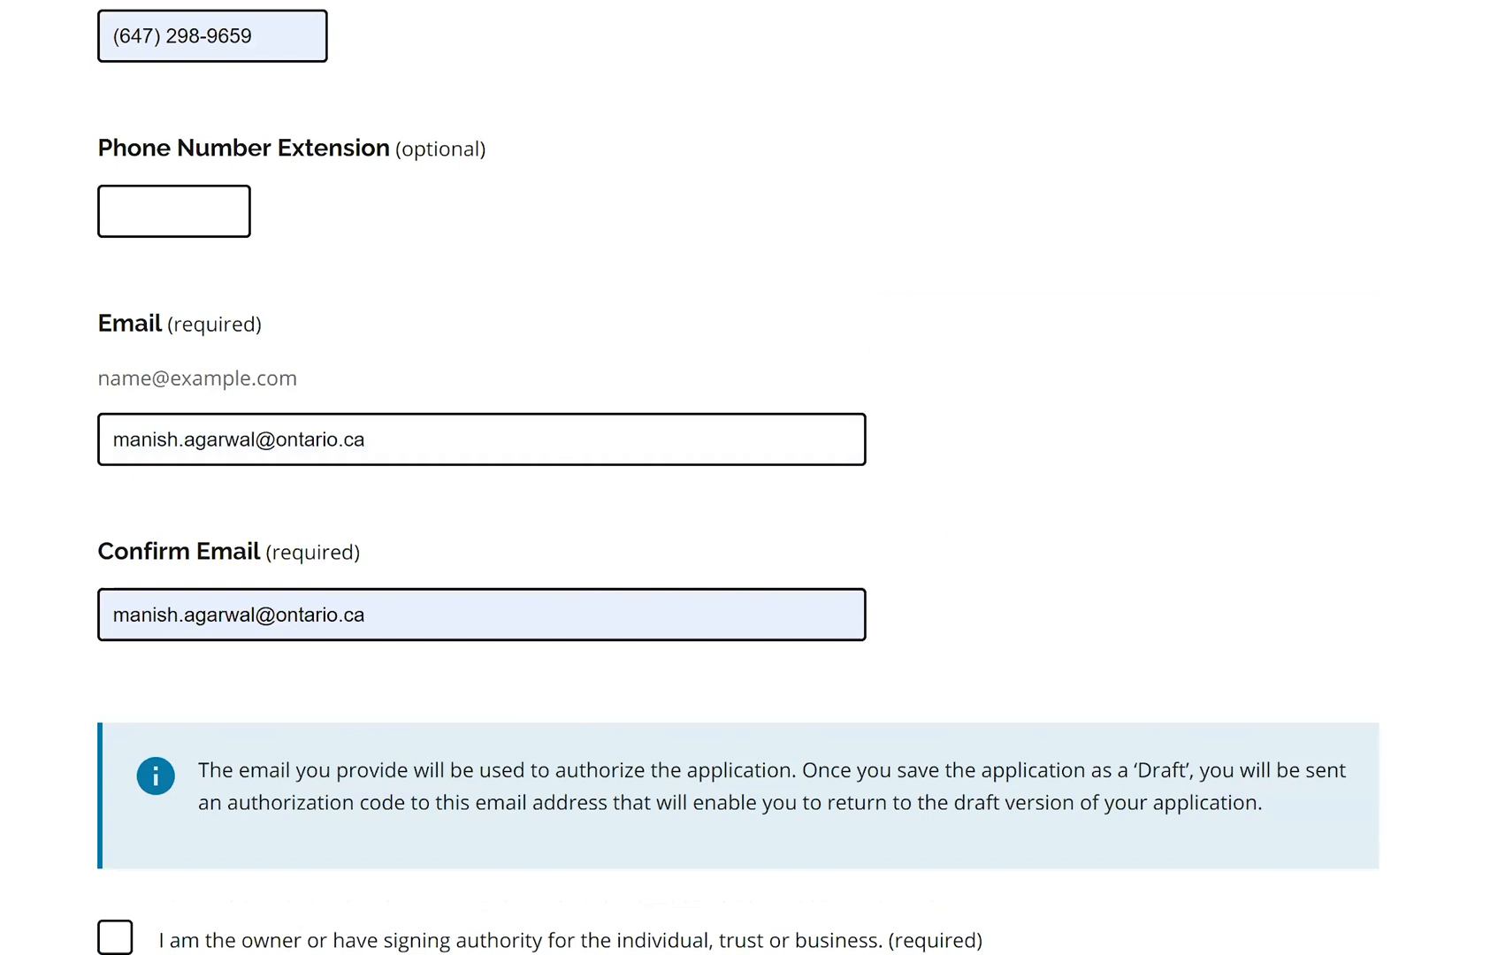
scroll(1070, 635, "down", 2)
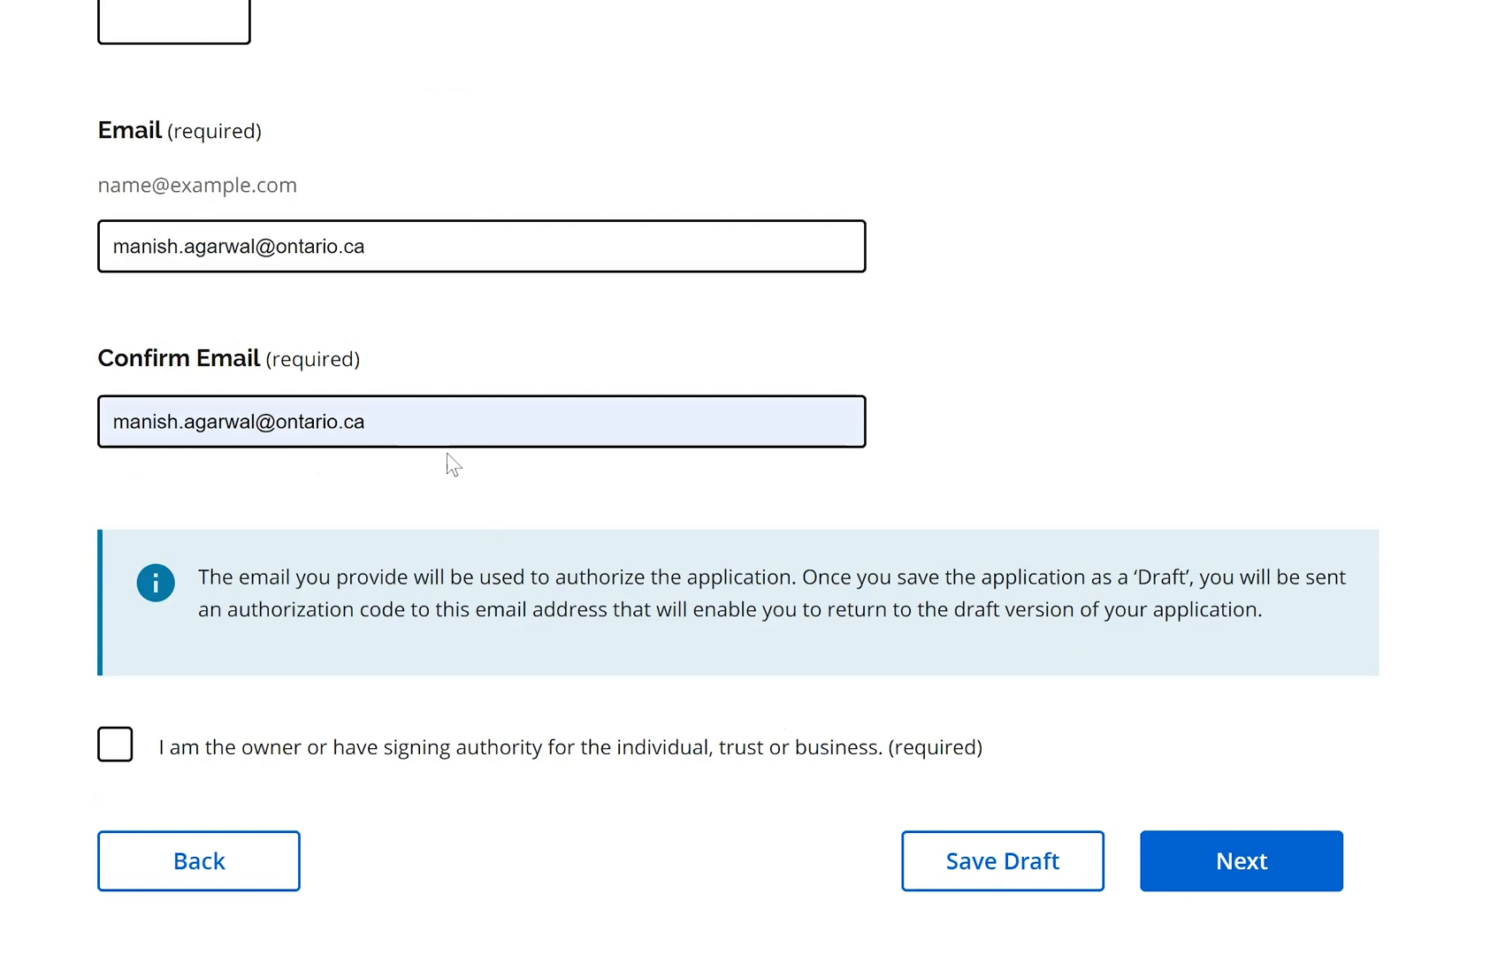
left_click(123, 768)
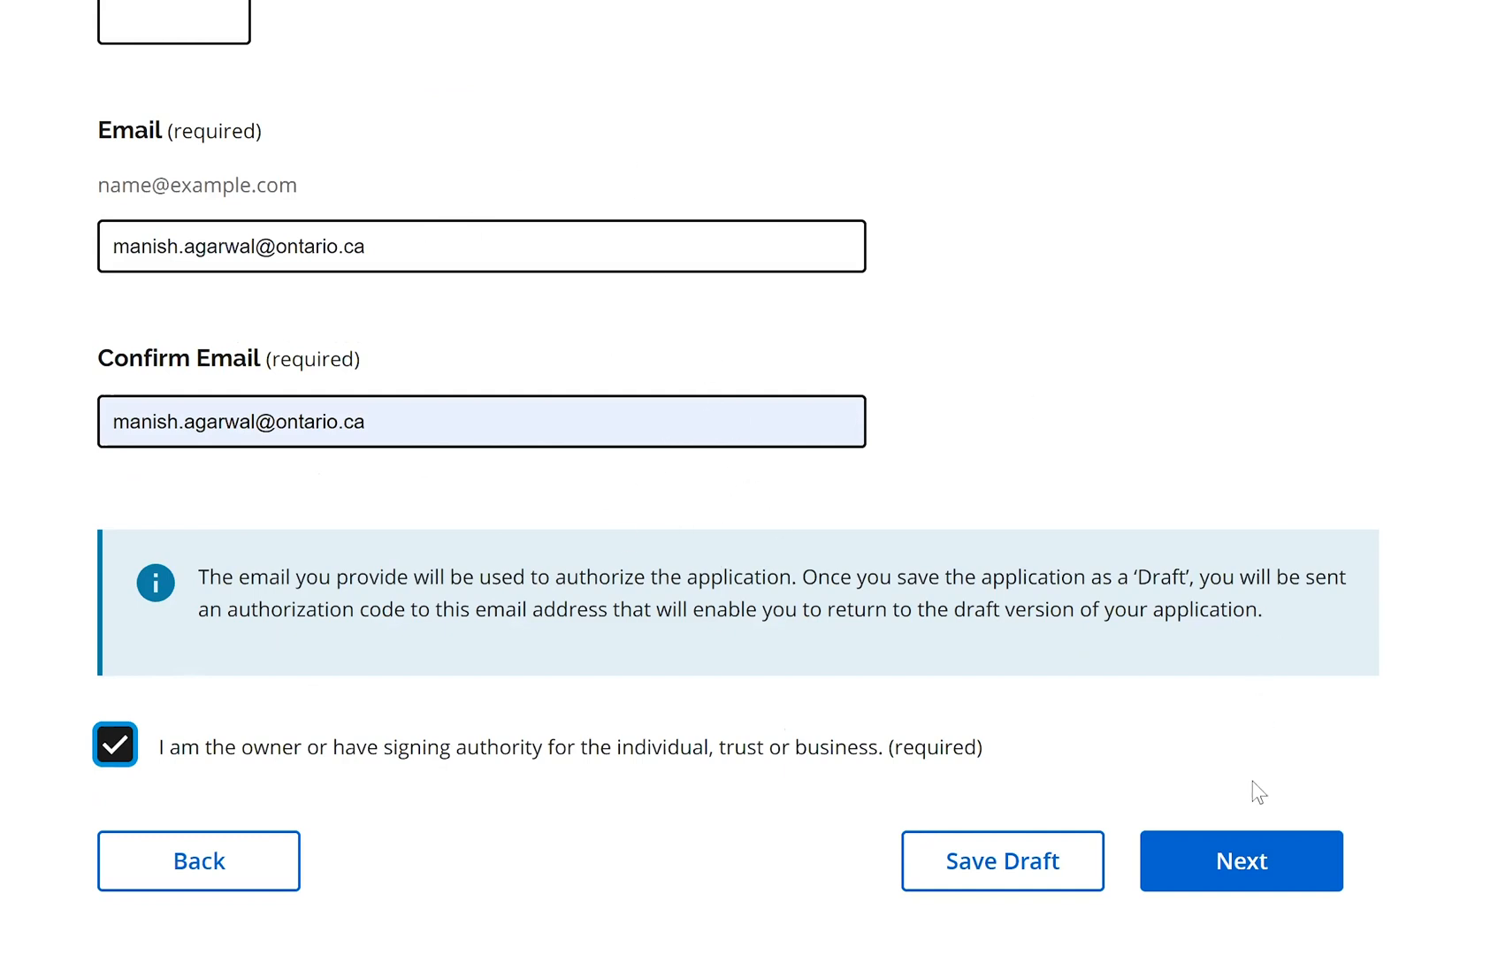
left_click(1247, 856)
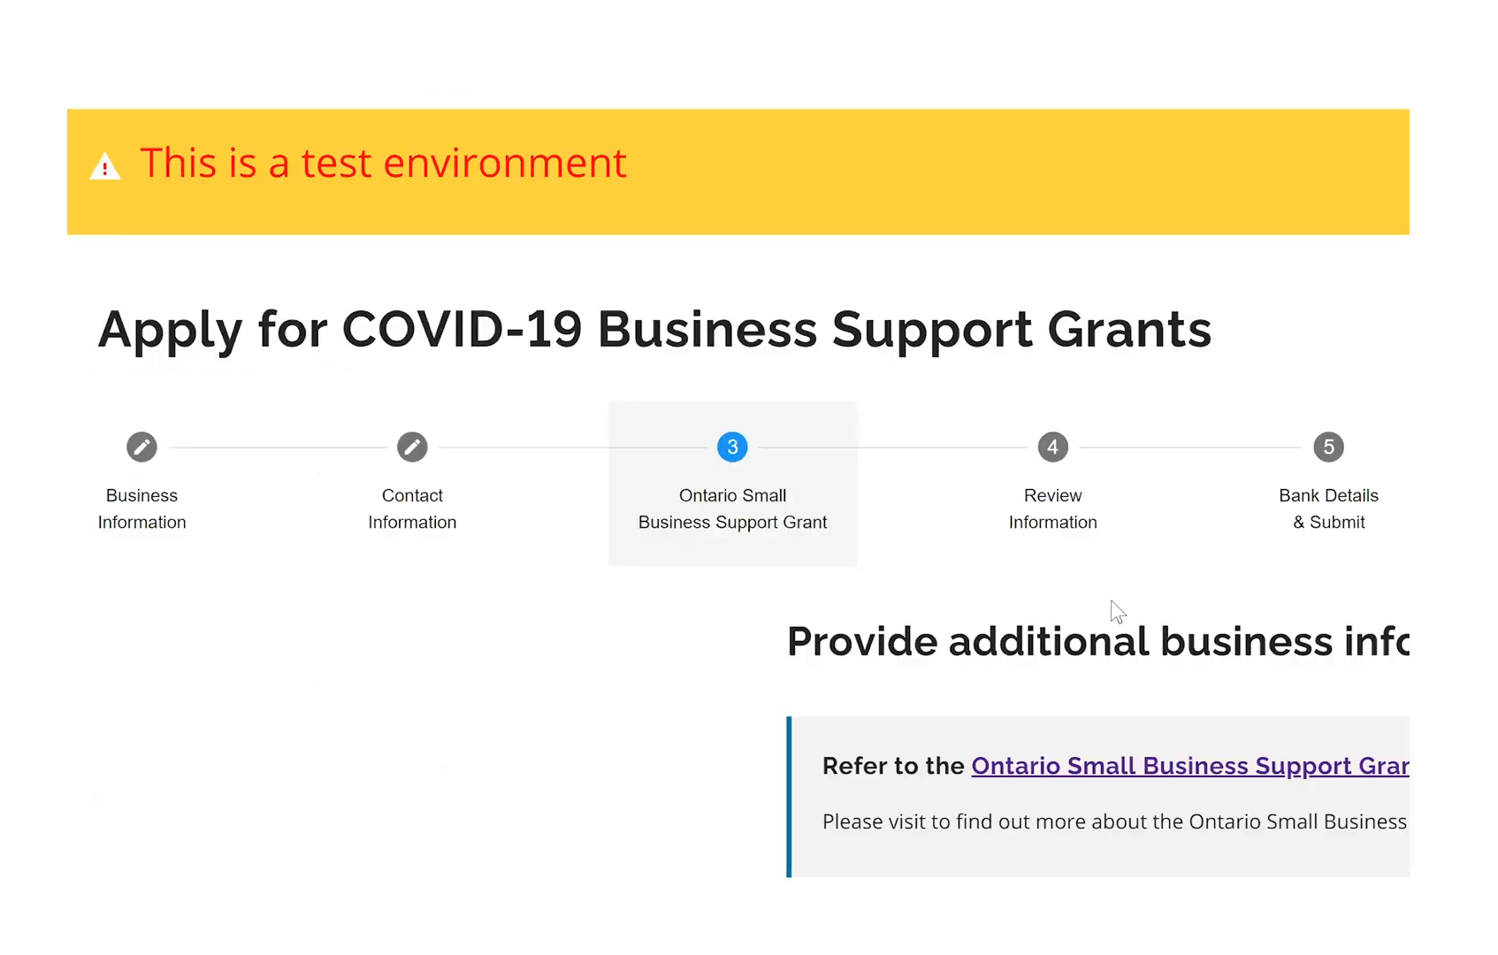
Choose Restaurants and bars from the 'Select your business type' list
scroll(739, 495, "down", 1)
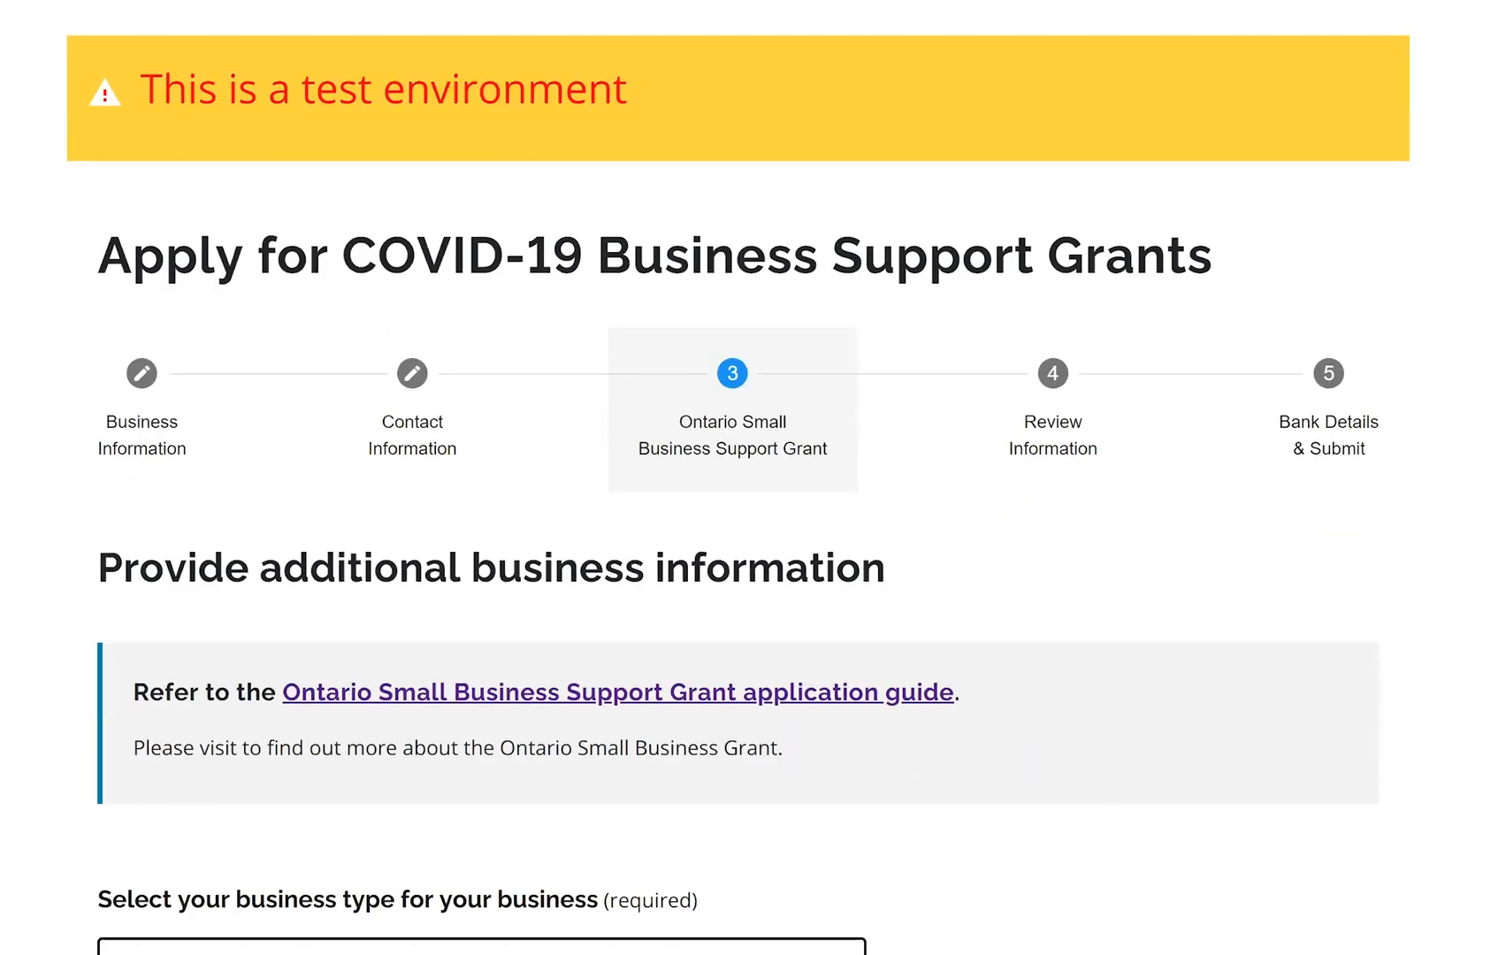
scroll(739, 478, "down", 2)
scroll(739, 482, "down", 1)
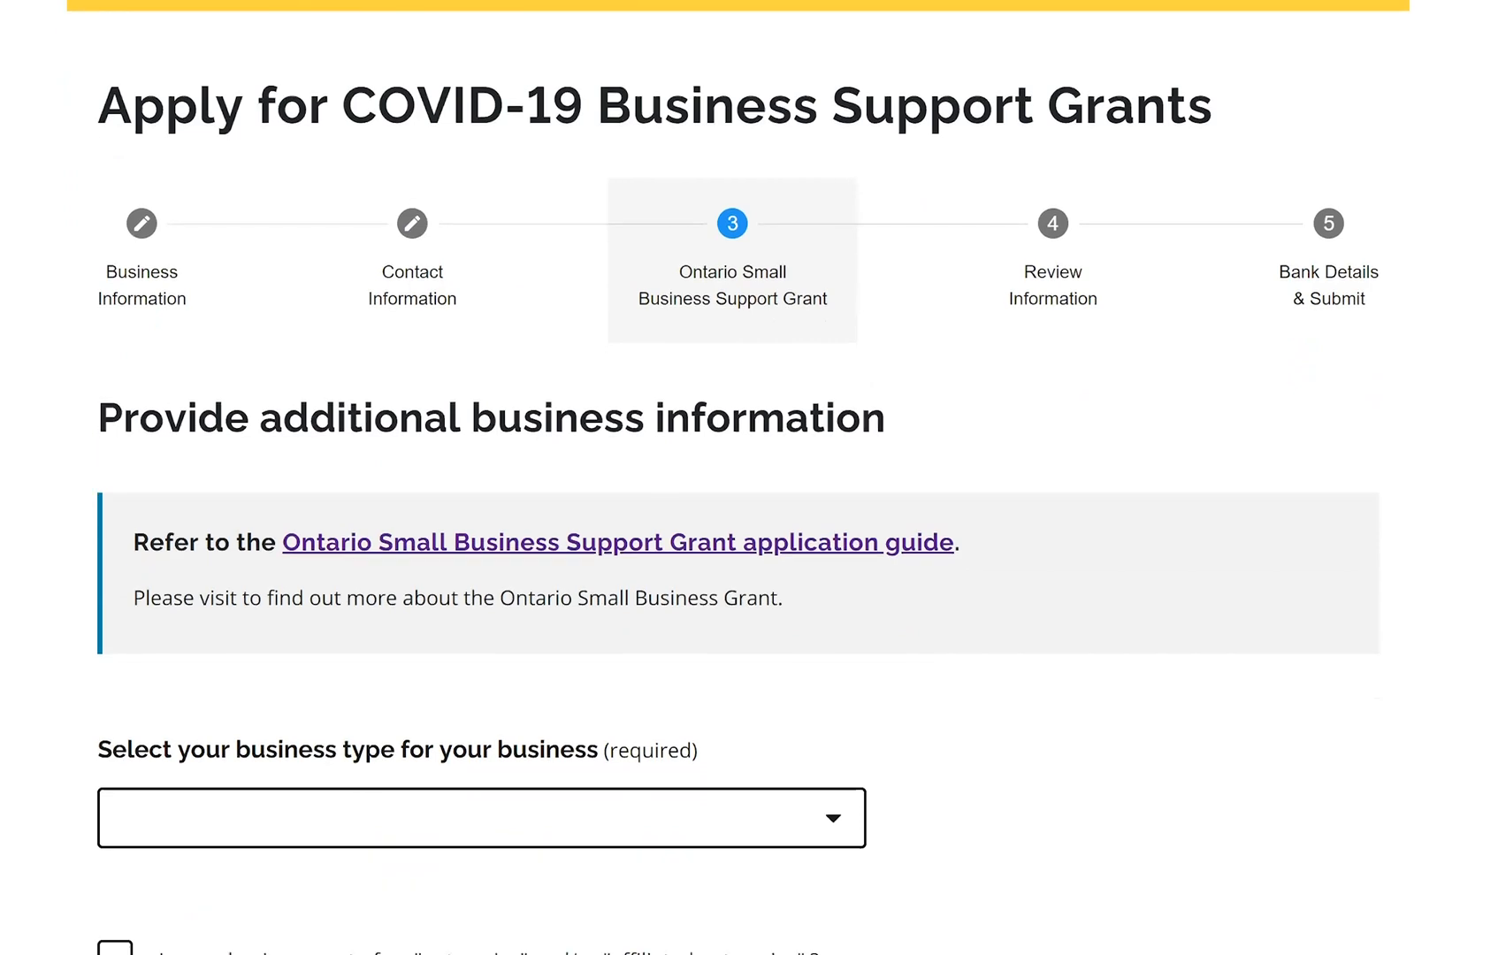
scroll(669, 267, "down", 2)
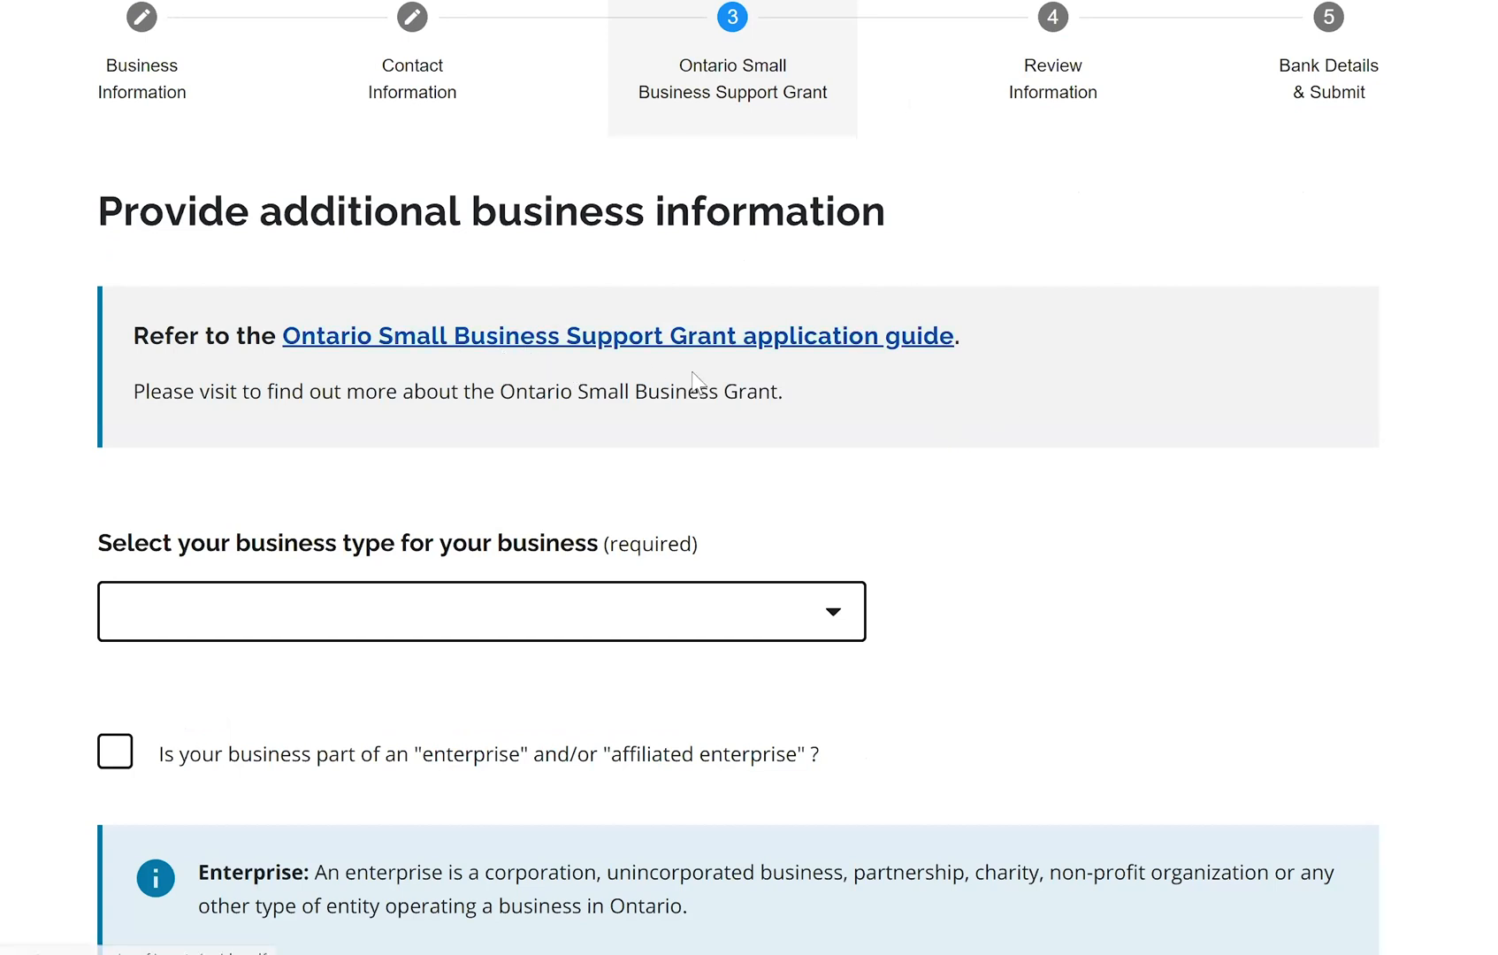
scroll(830, 389, "down", 3)
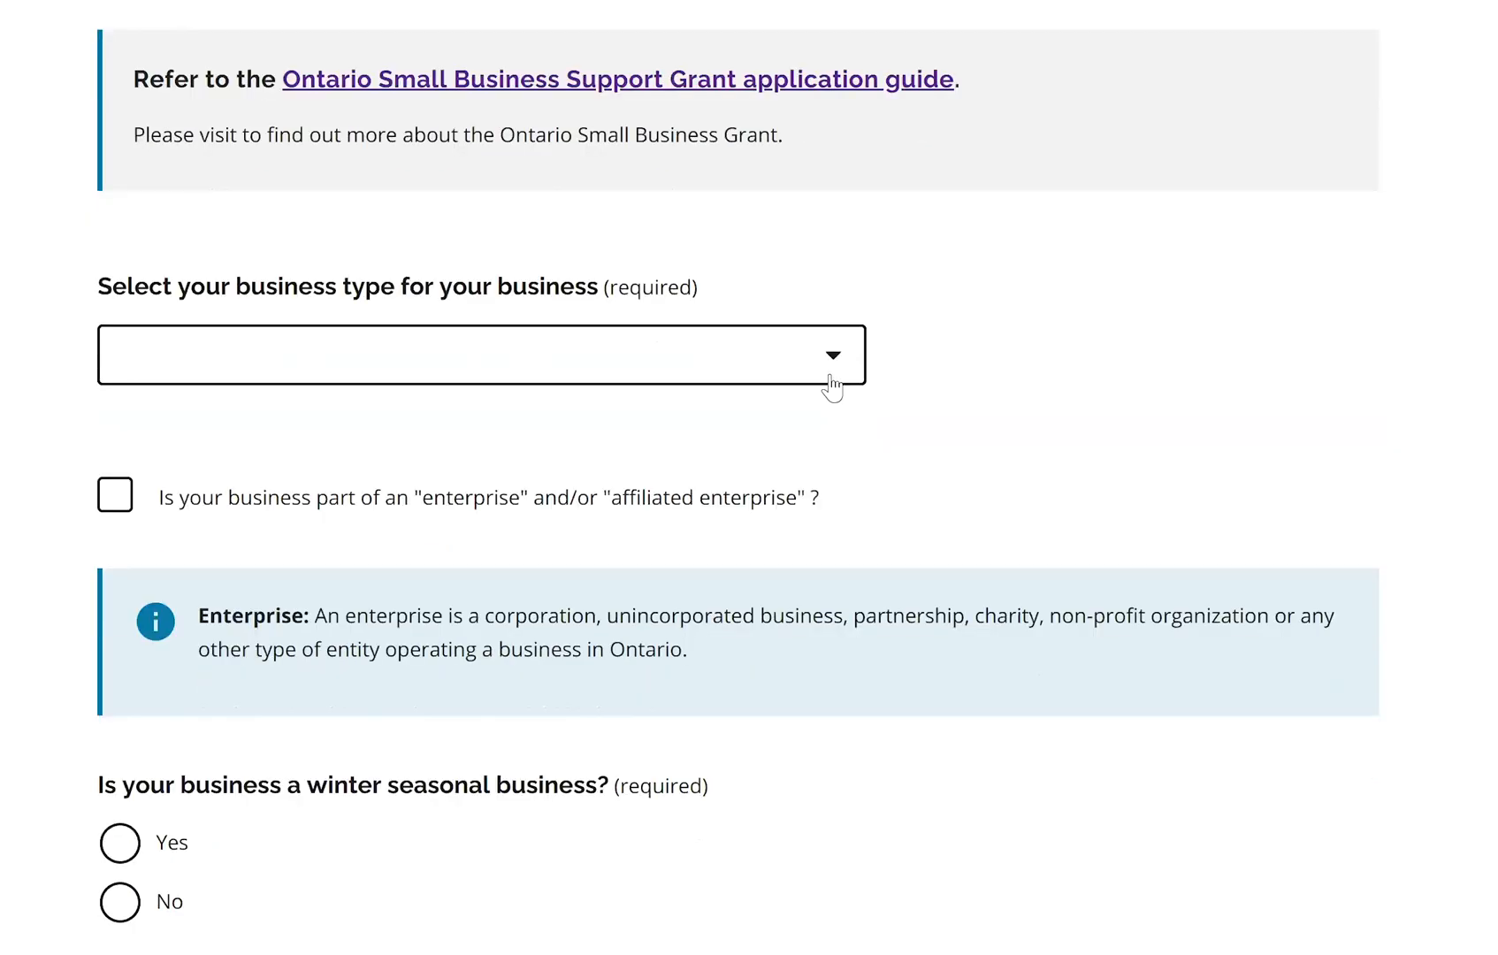
left_click(834, 370)
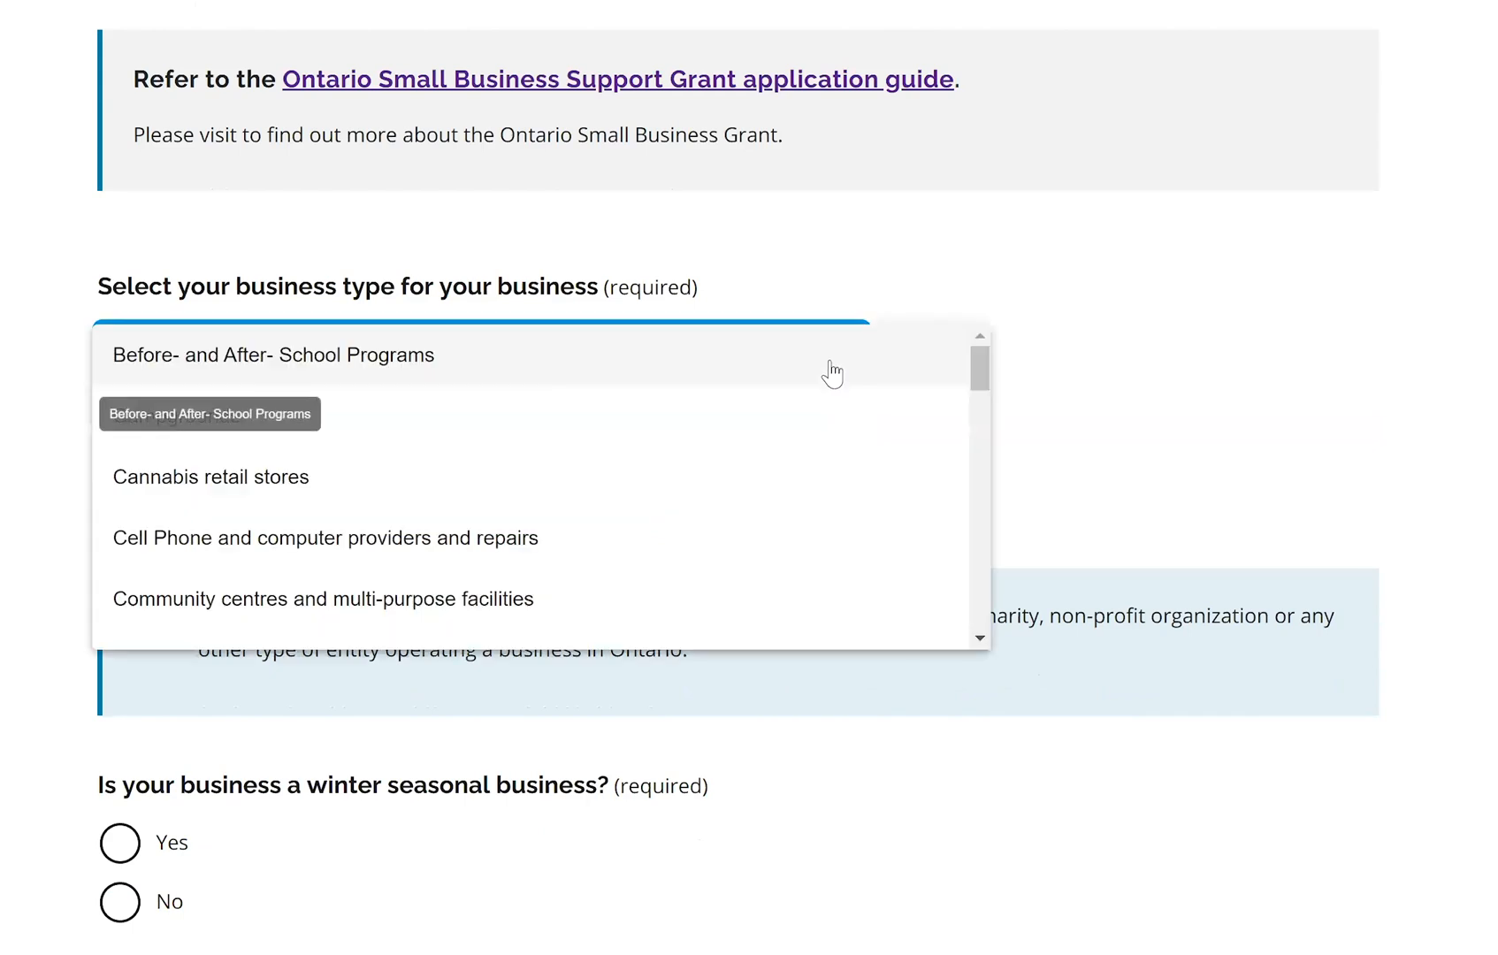
scroll(834, 372, "down", 10)
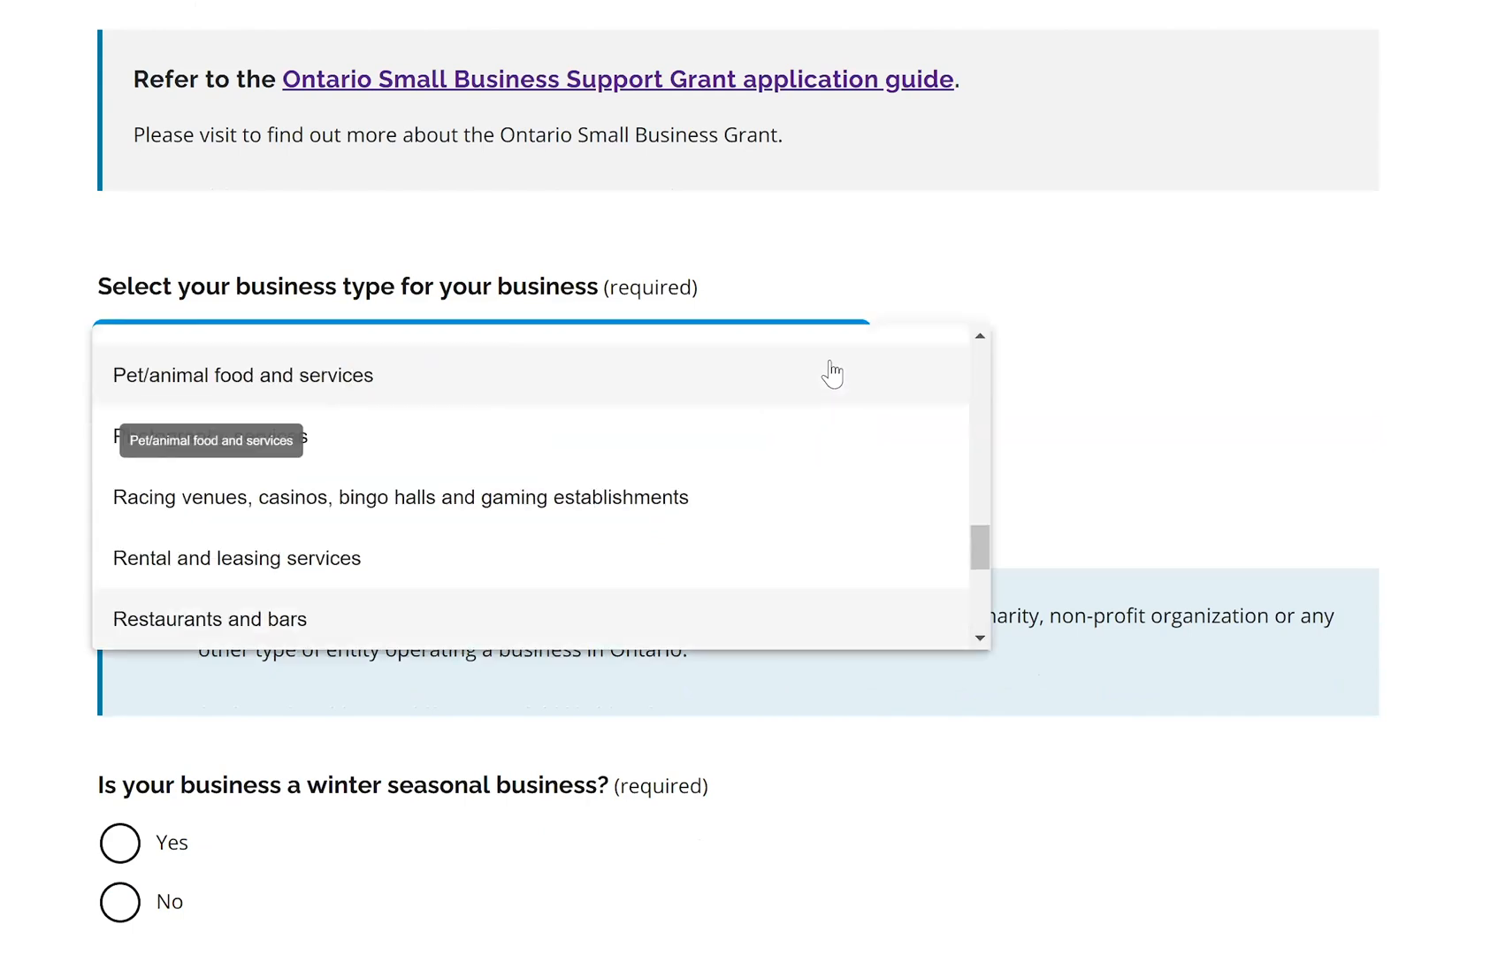
left_click(256, 618)
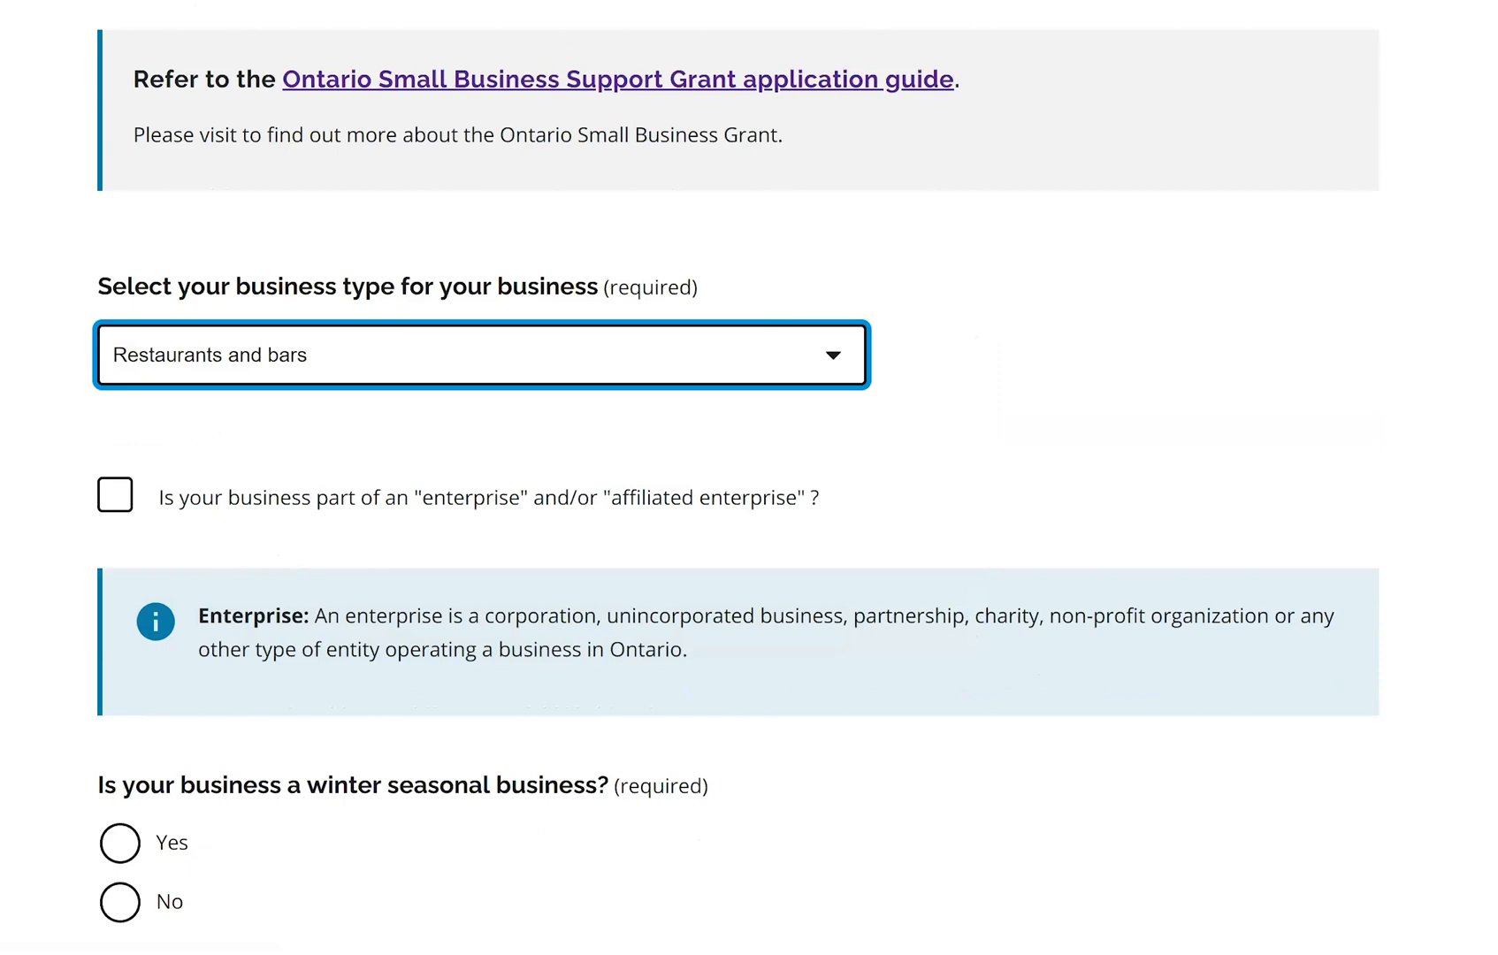
scroll(526, 294, "down", 2)
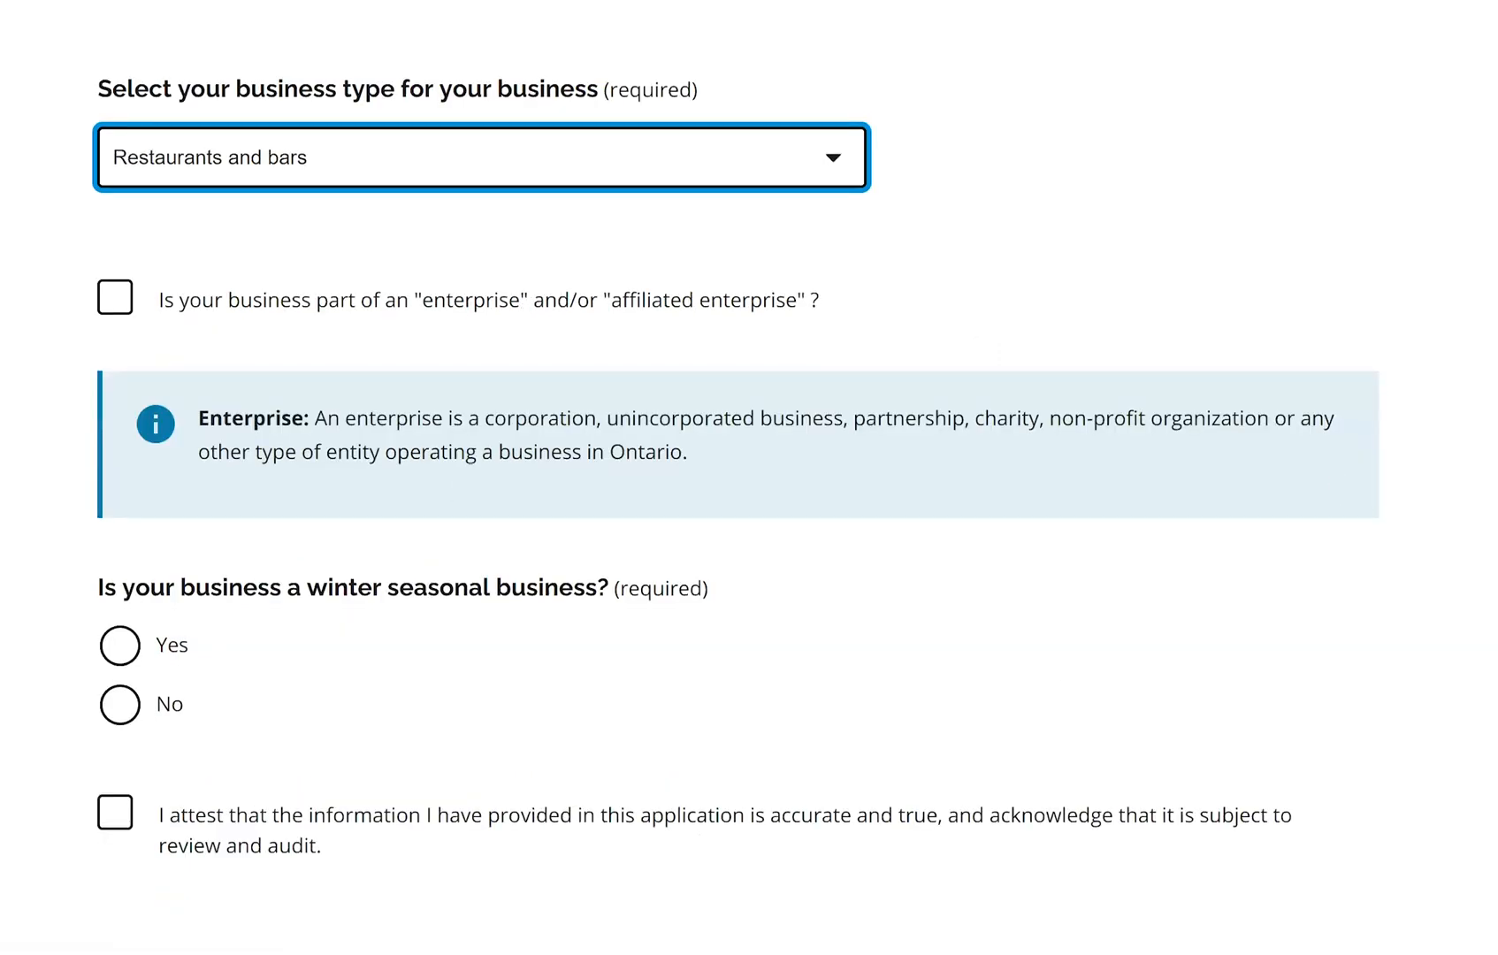
scroll(361, 518, "down", 1)
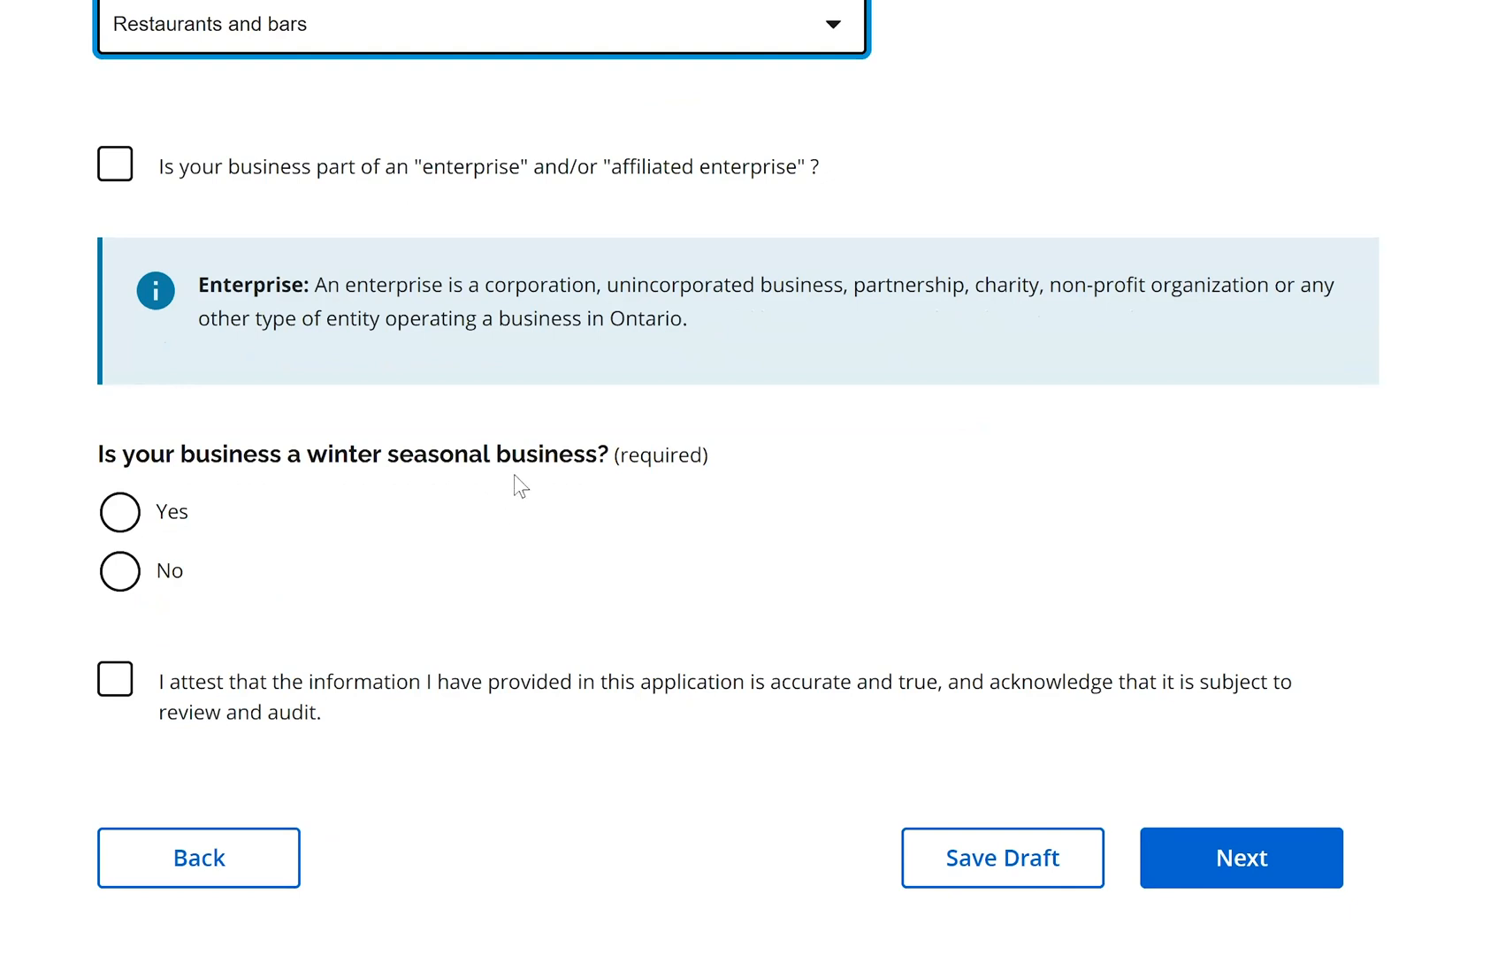
Answer Yes to winter seasonal and December 2019 operation, then view the highest-revenue month list
left_click(232, 506)
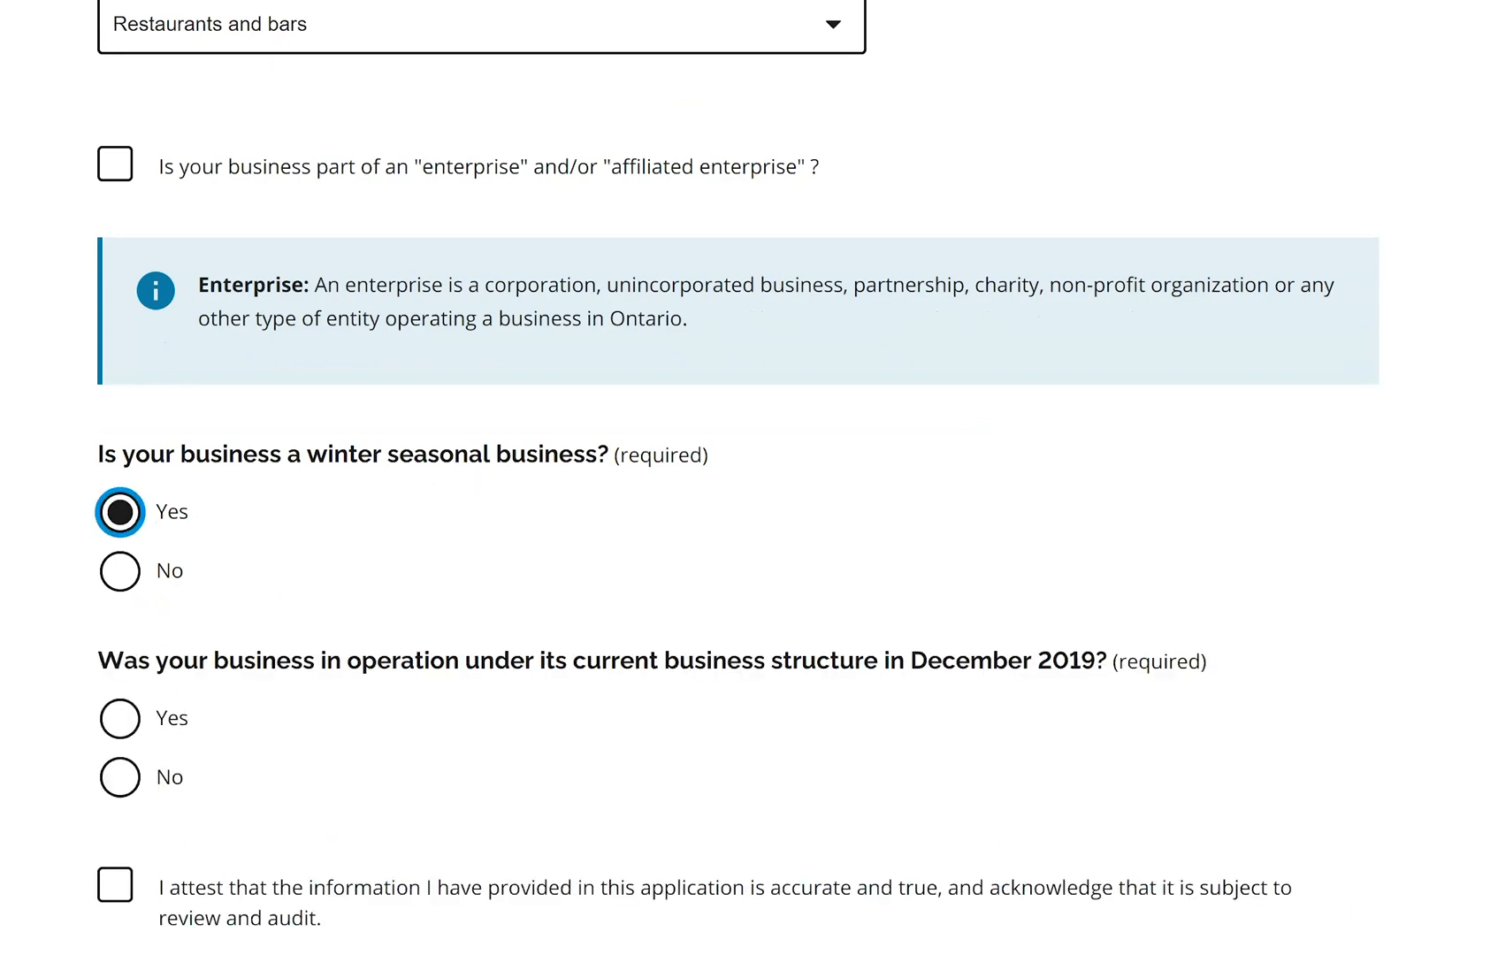
scroll(956, 380, "down", 3)
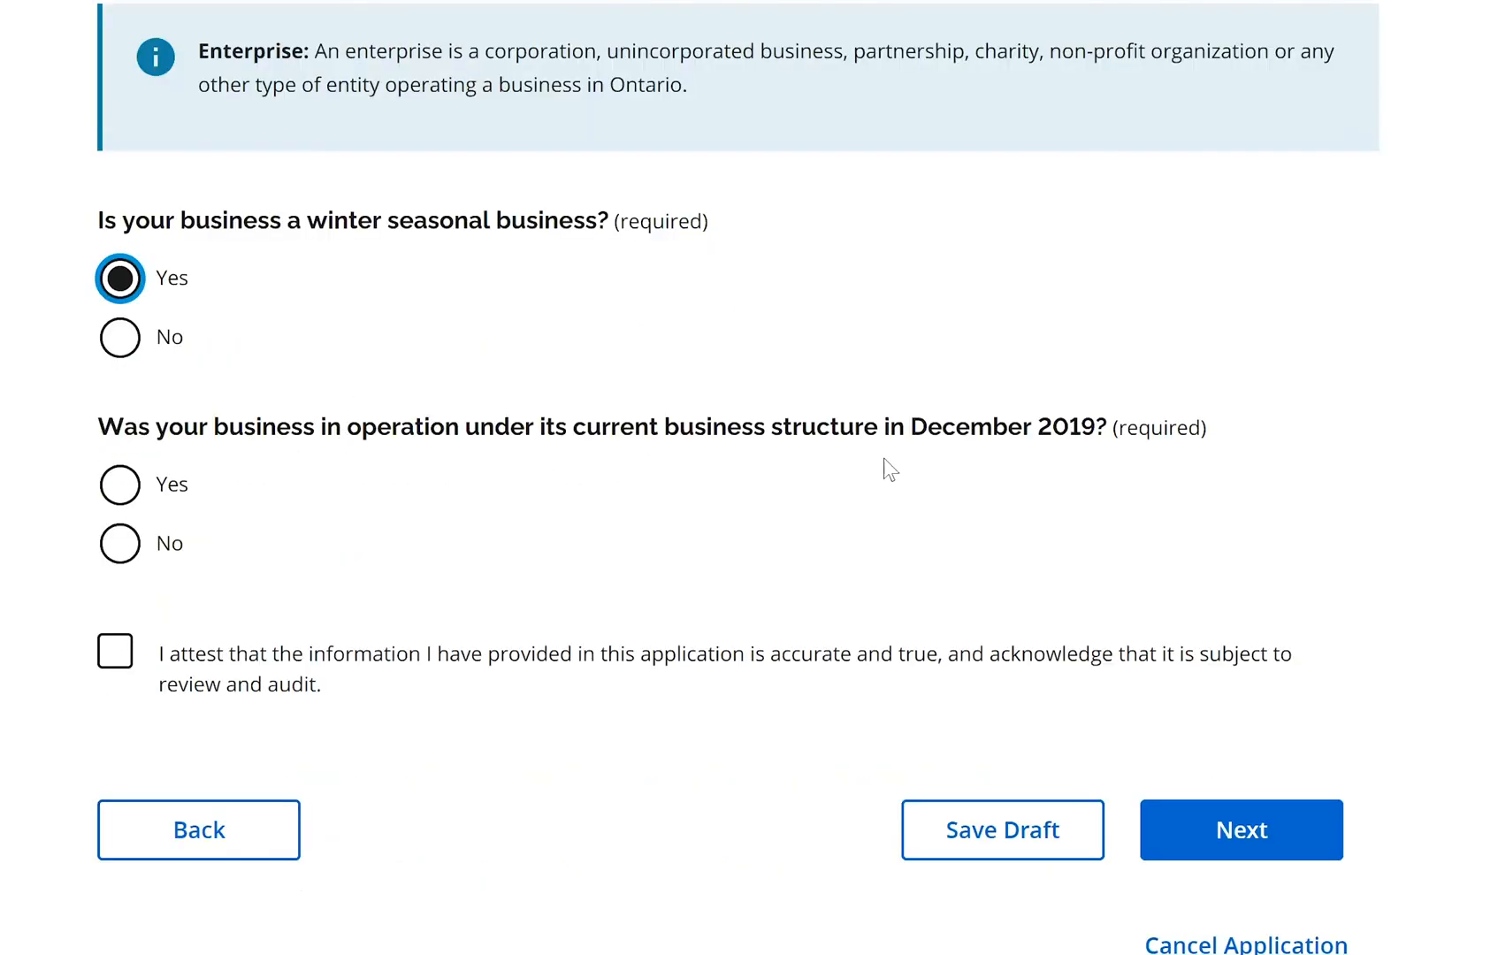
left_click(123, 485)
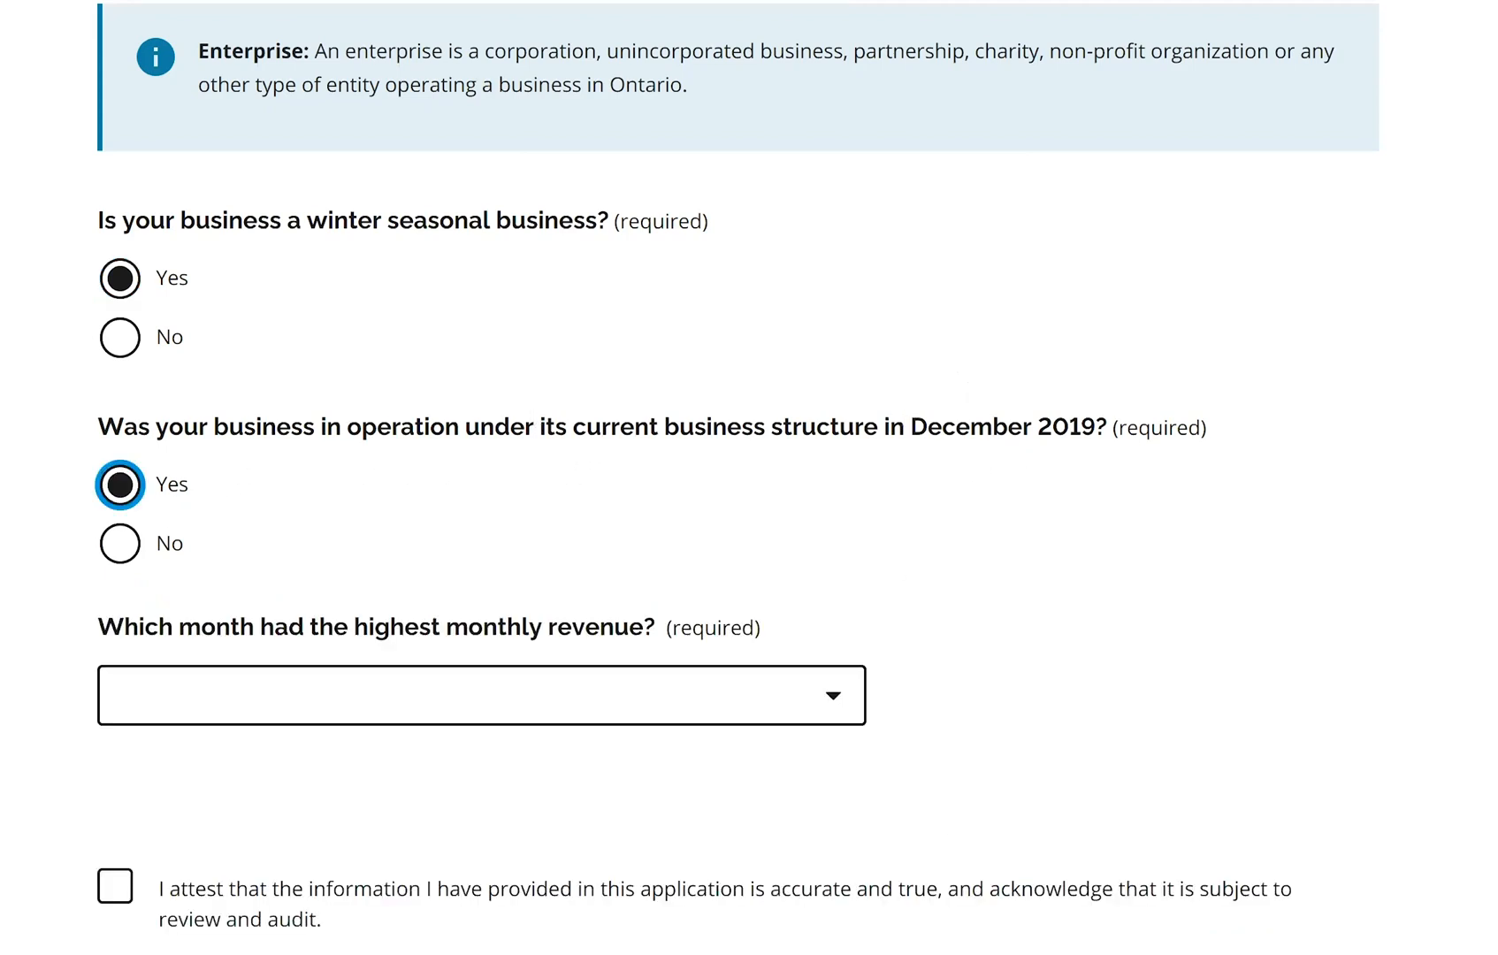
scroll(737, 477, "down", 2)
left_click(839, 517)
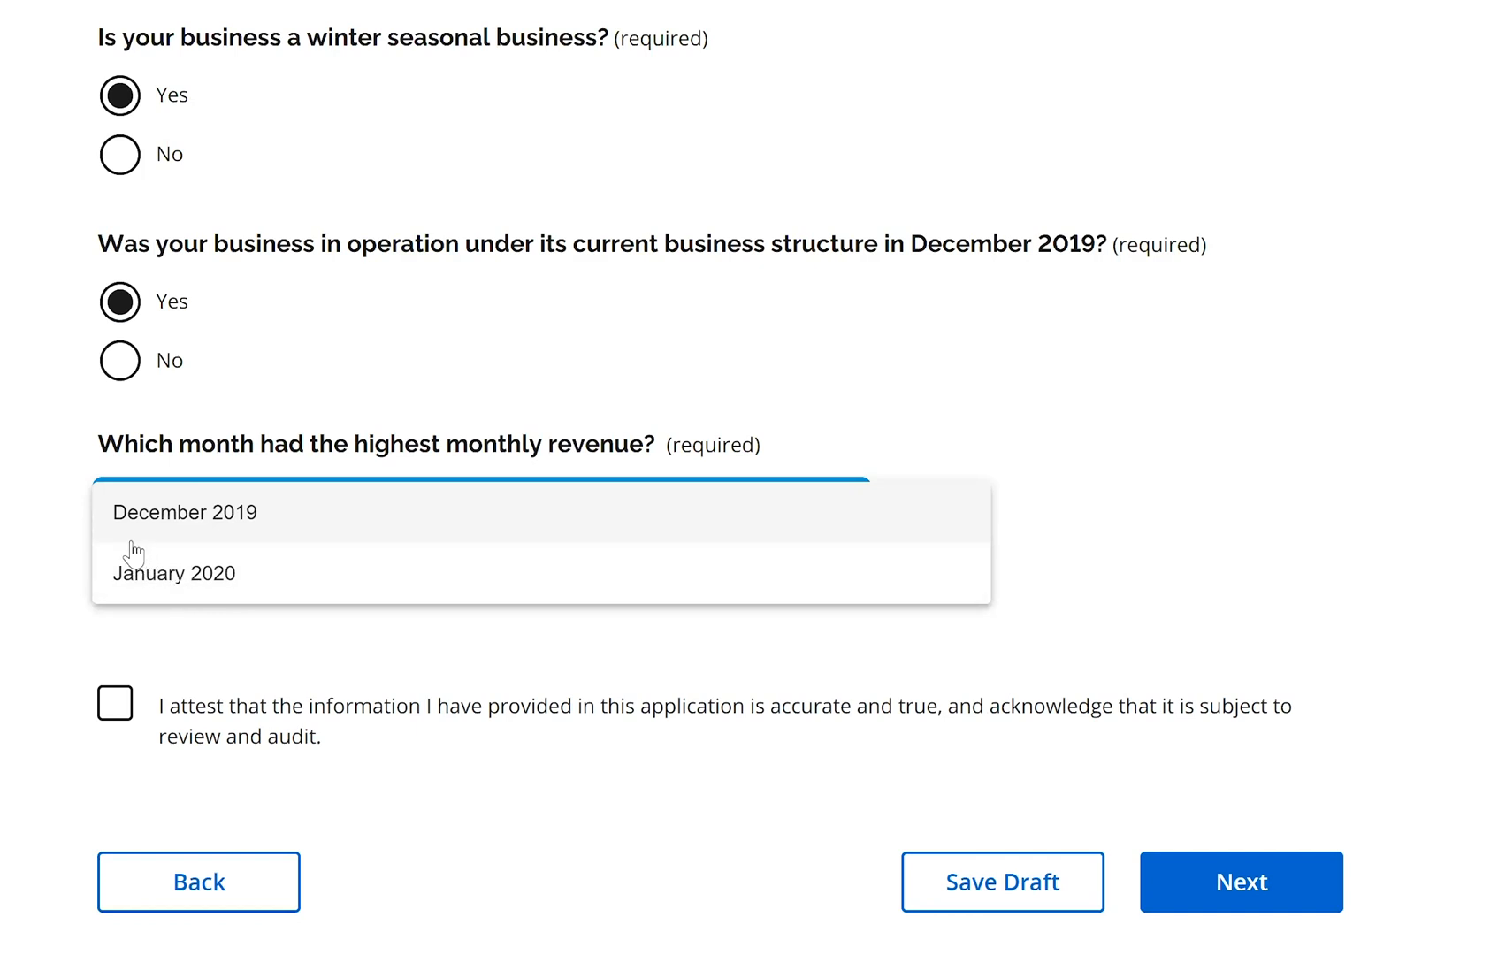
left_click(37, 580)
Change the winter seasonal answer to No and answer Yes to operating in April 2019
scroll(332, 353, "up", 2)
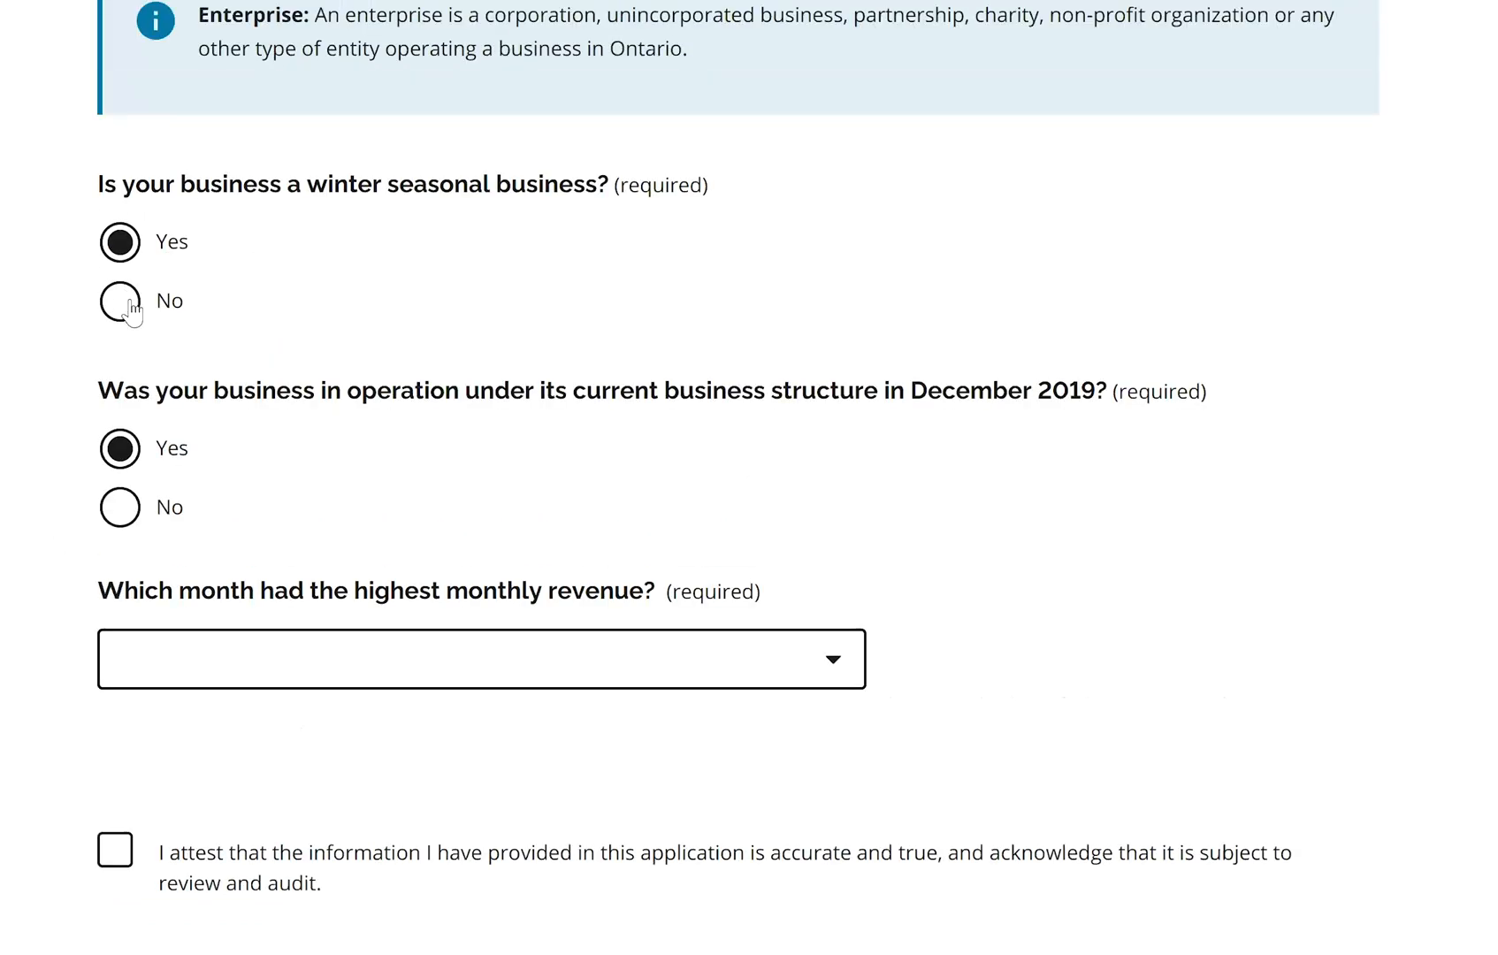
left_click(129, 308)
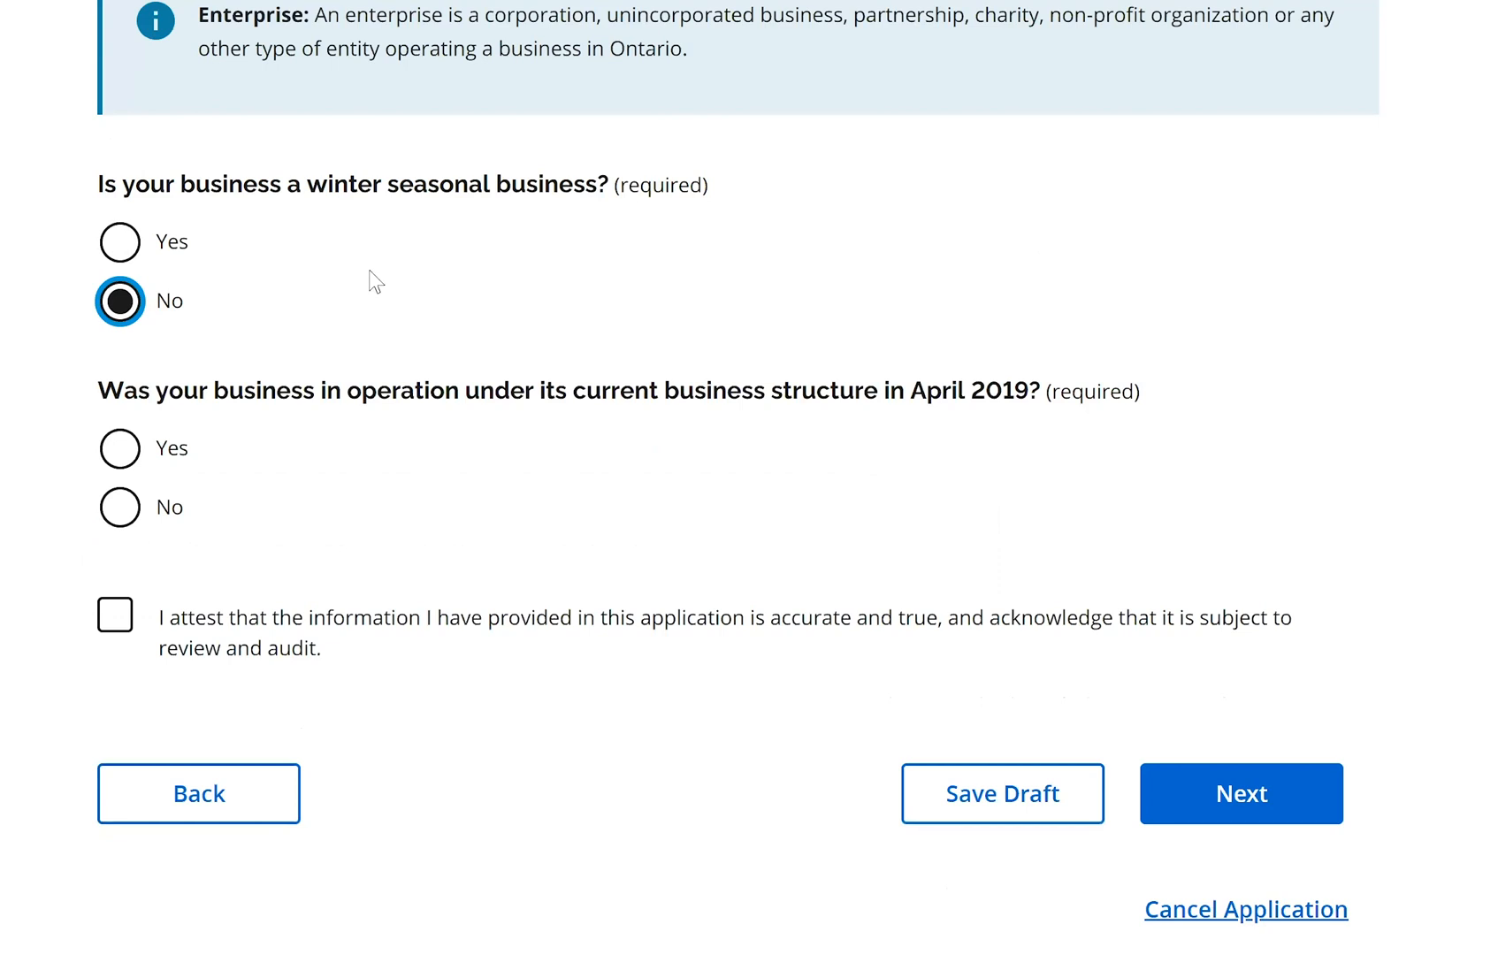
scroll(444, 394, "down", 2)
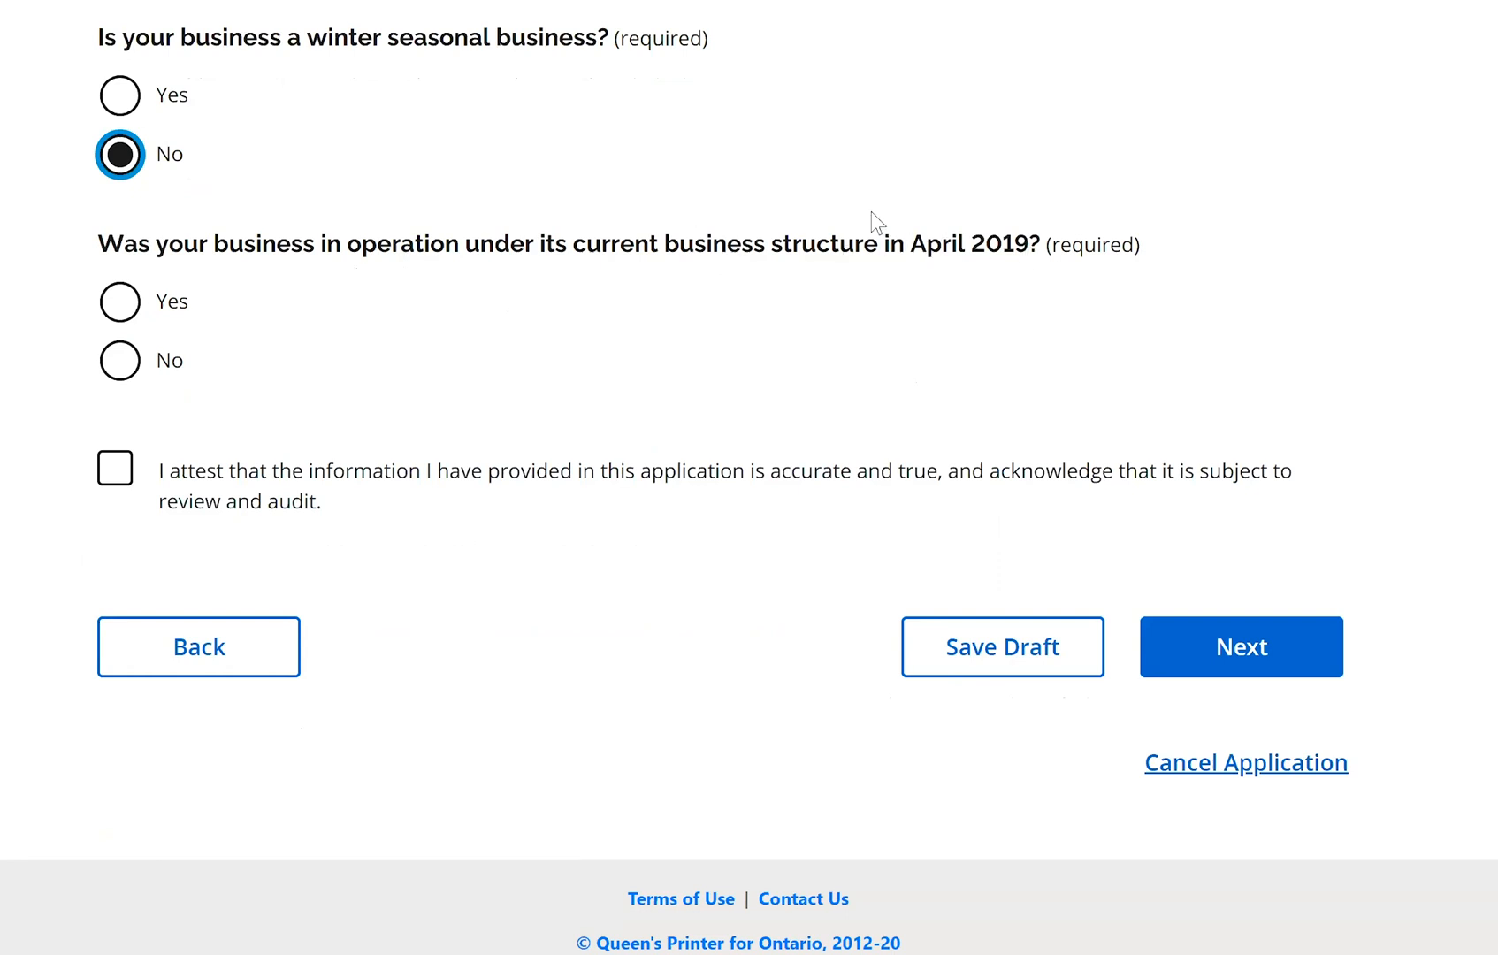
left_click(152, 303)
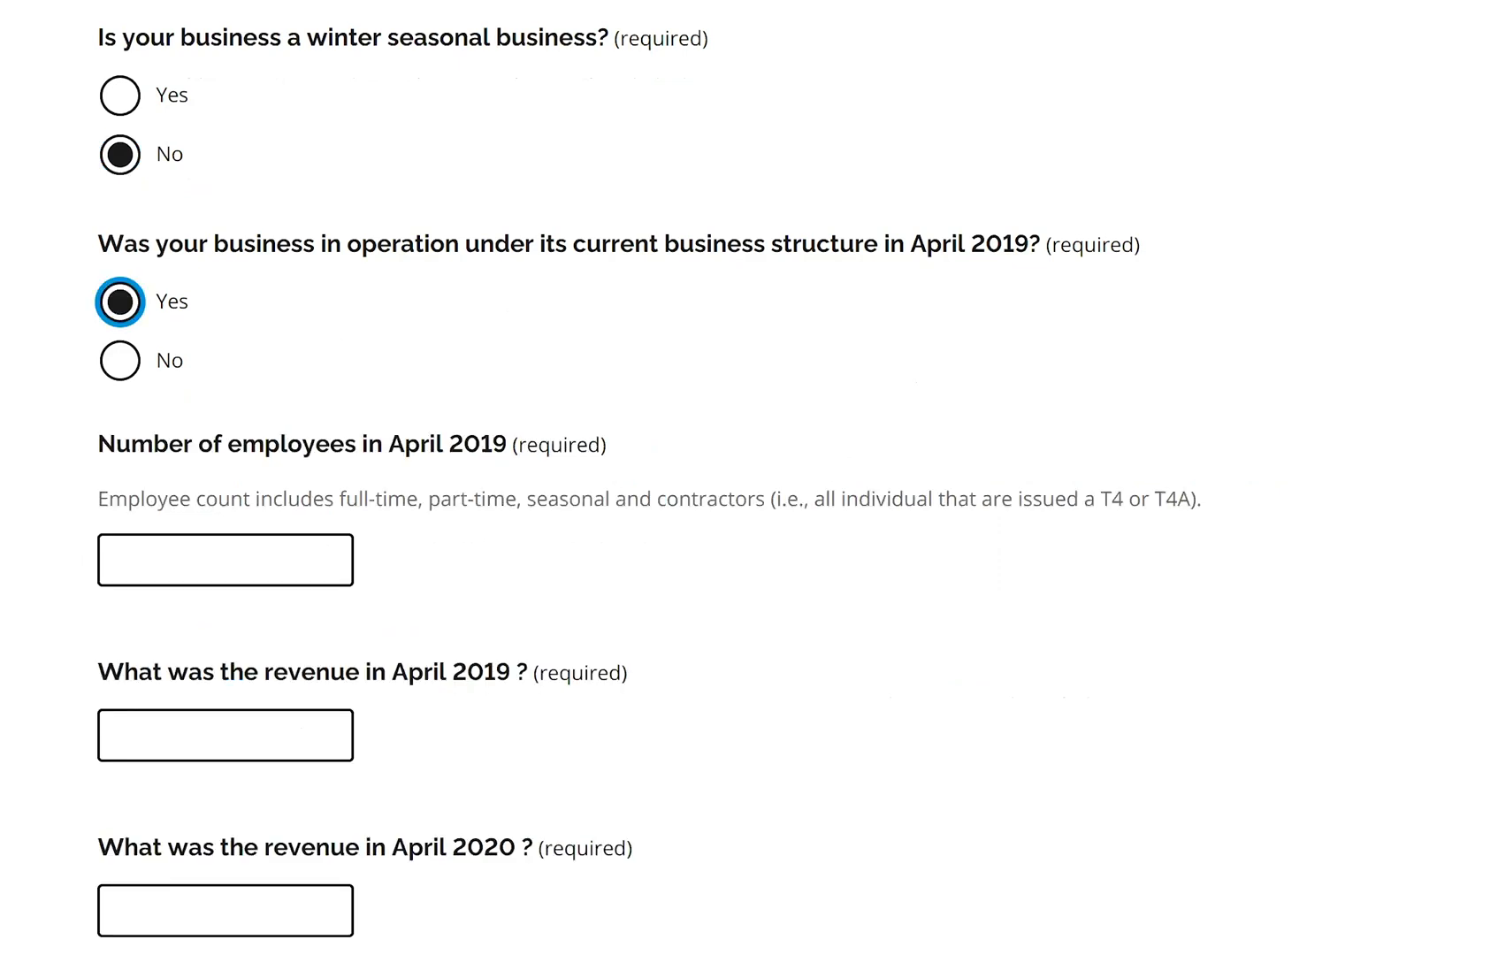
Try answering No to April 2019 operation, with July 2019 as the first full month
scroll(1037, 475, "down", 2)
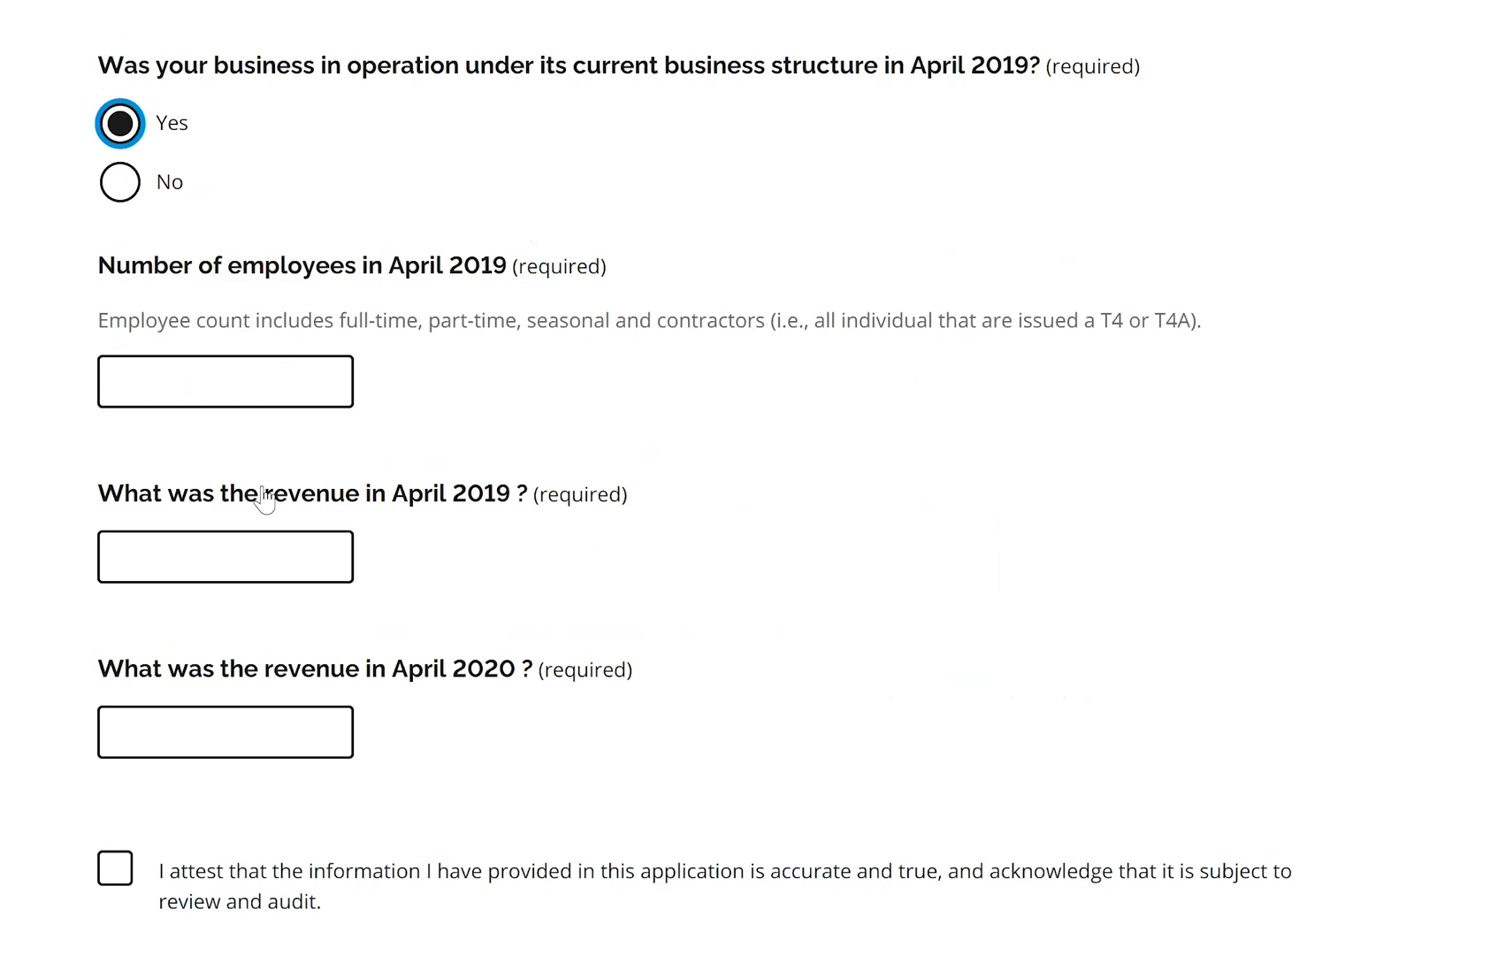
left_click(120, 184)
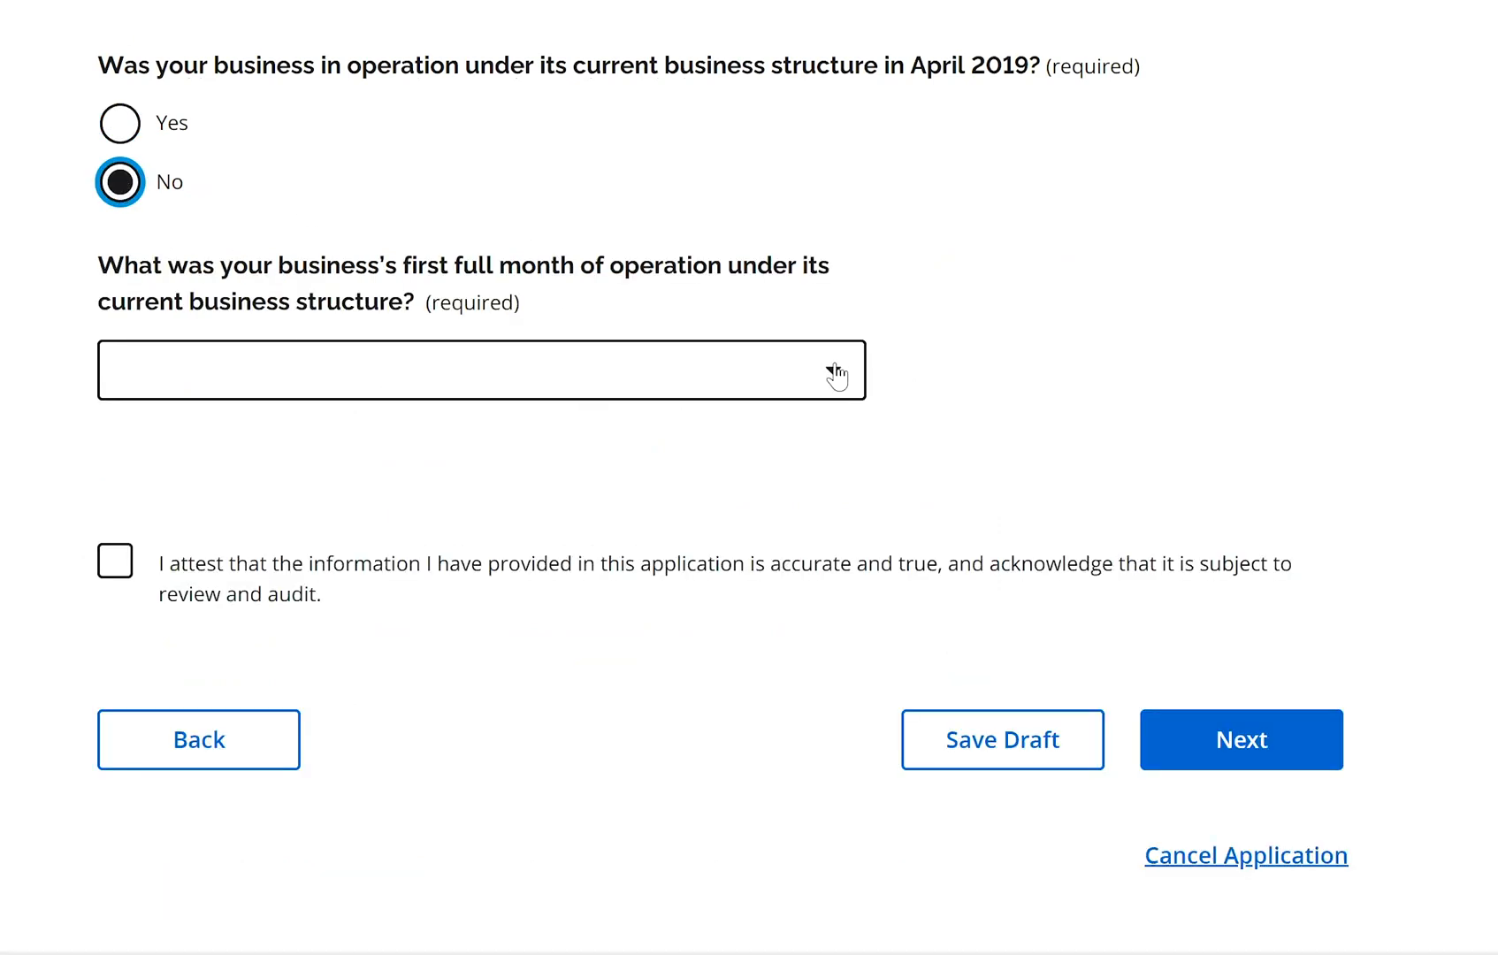
left_click(835, 376)
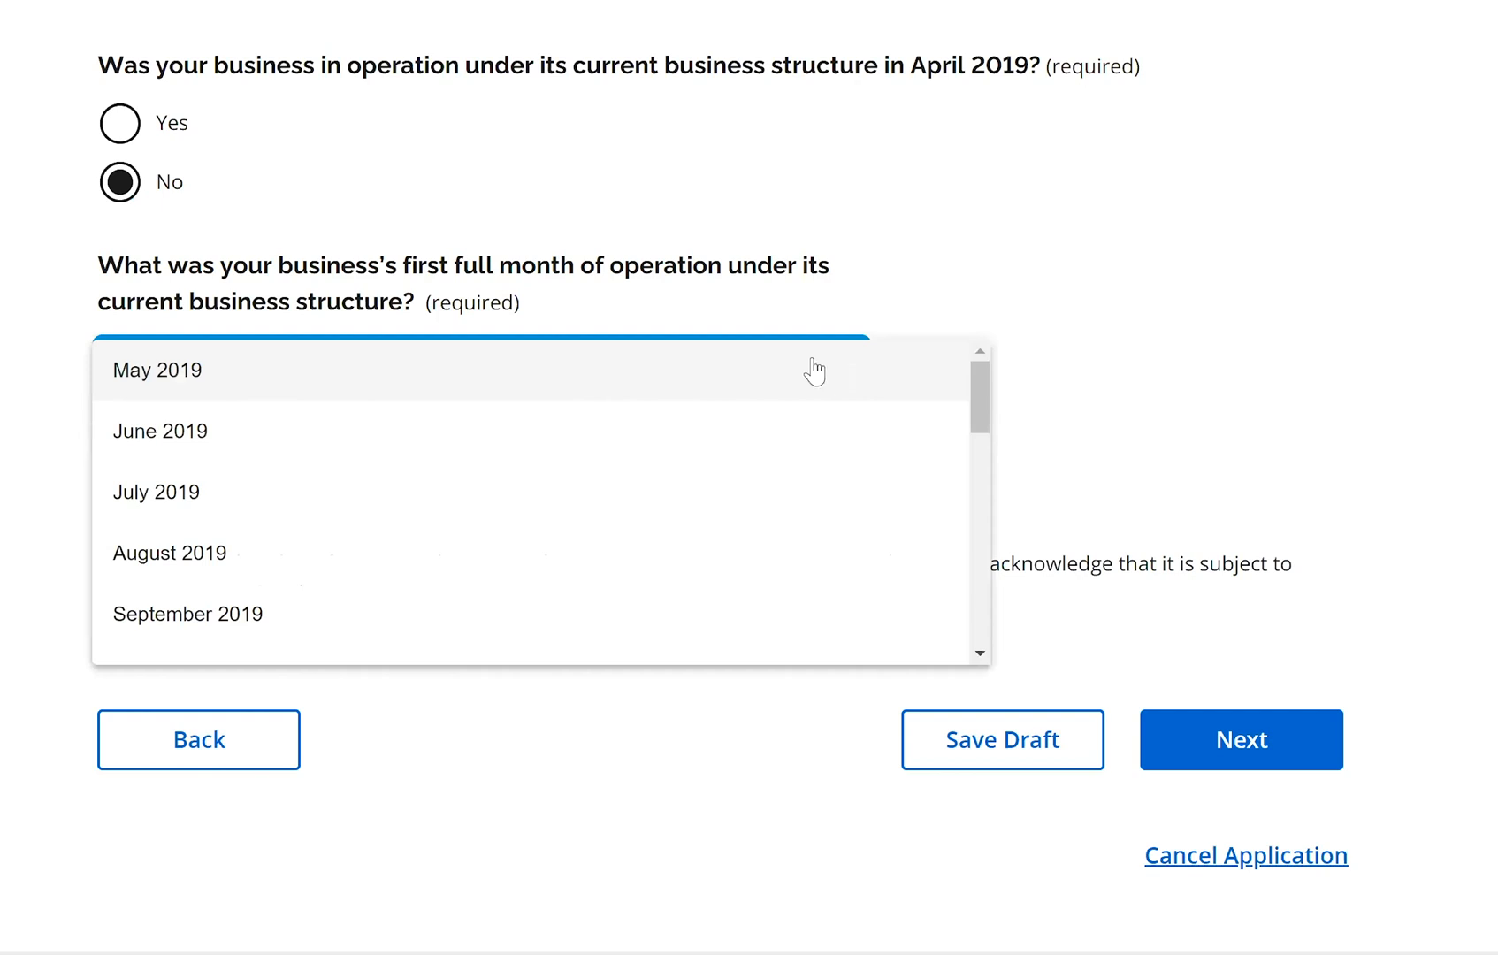
left_click(332, 510)
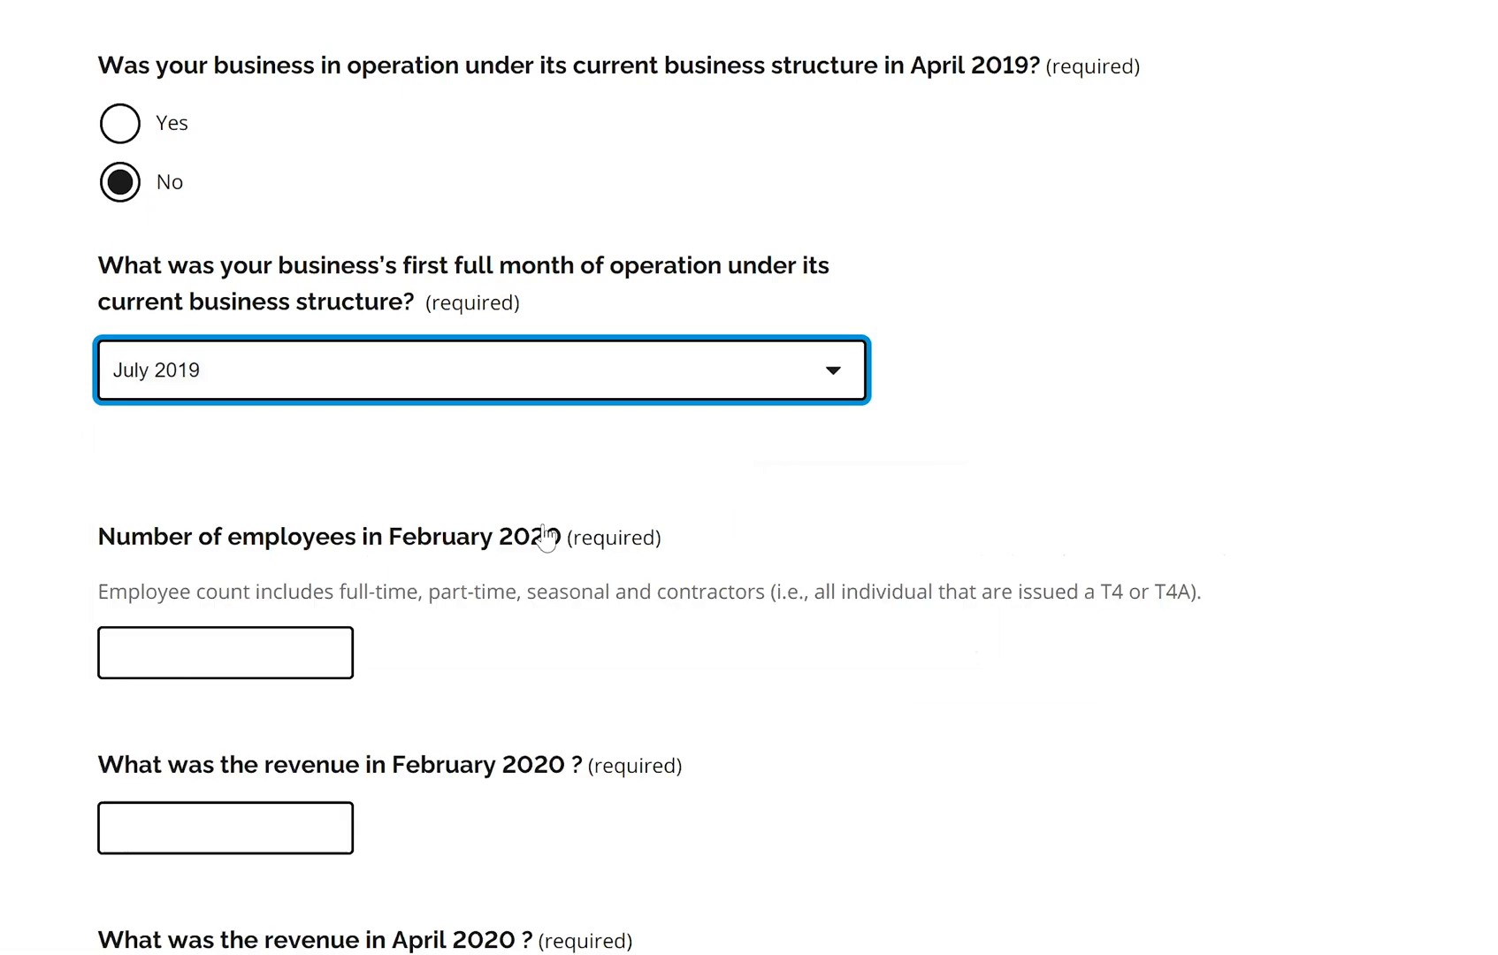
scroll(750, 477, "down", 3)
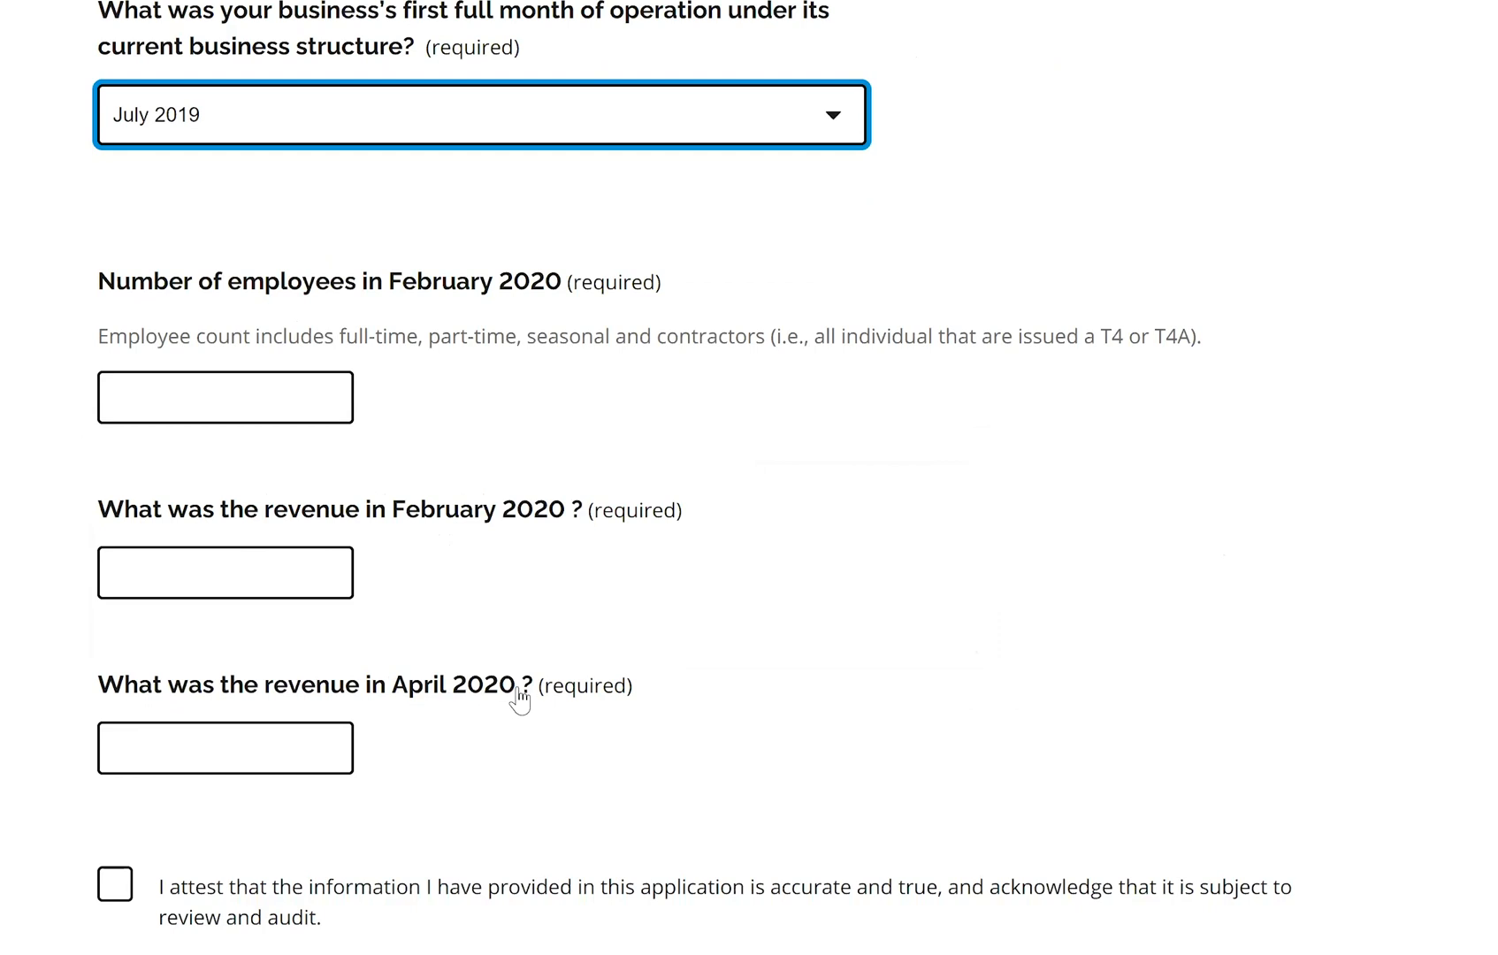
scroll(402, 107, "up", 5)
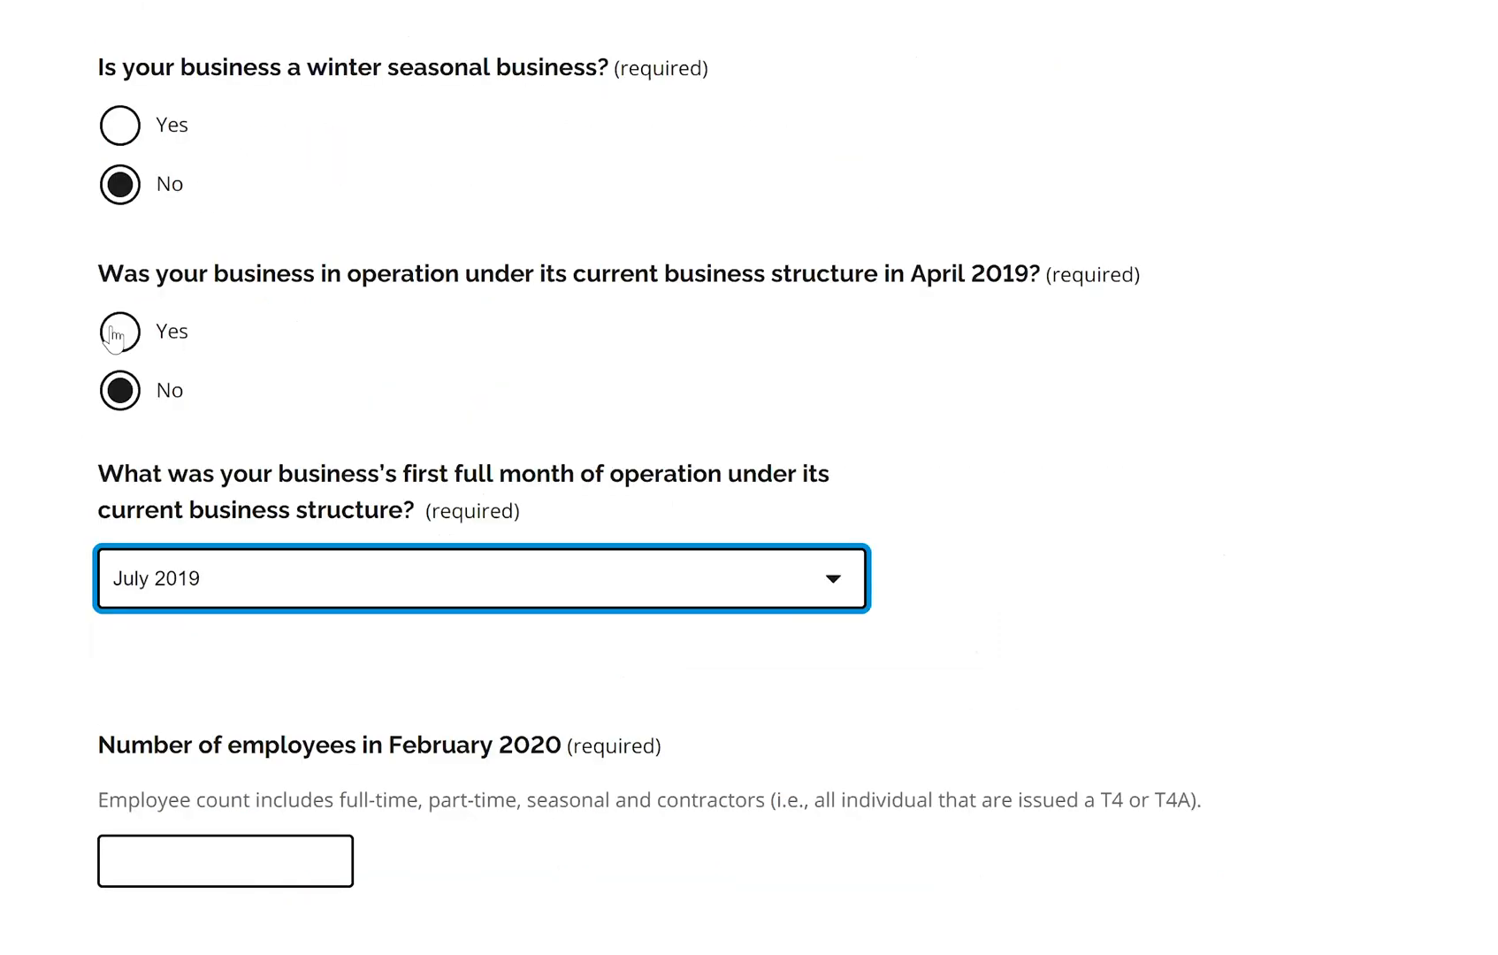
Switch back to Yes and enter 10 employees, April 2019 revenue 10000 and April 2020 revenue 2000
left_click(118, 334)
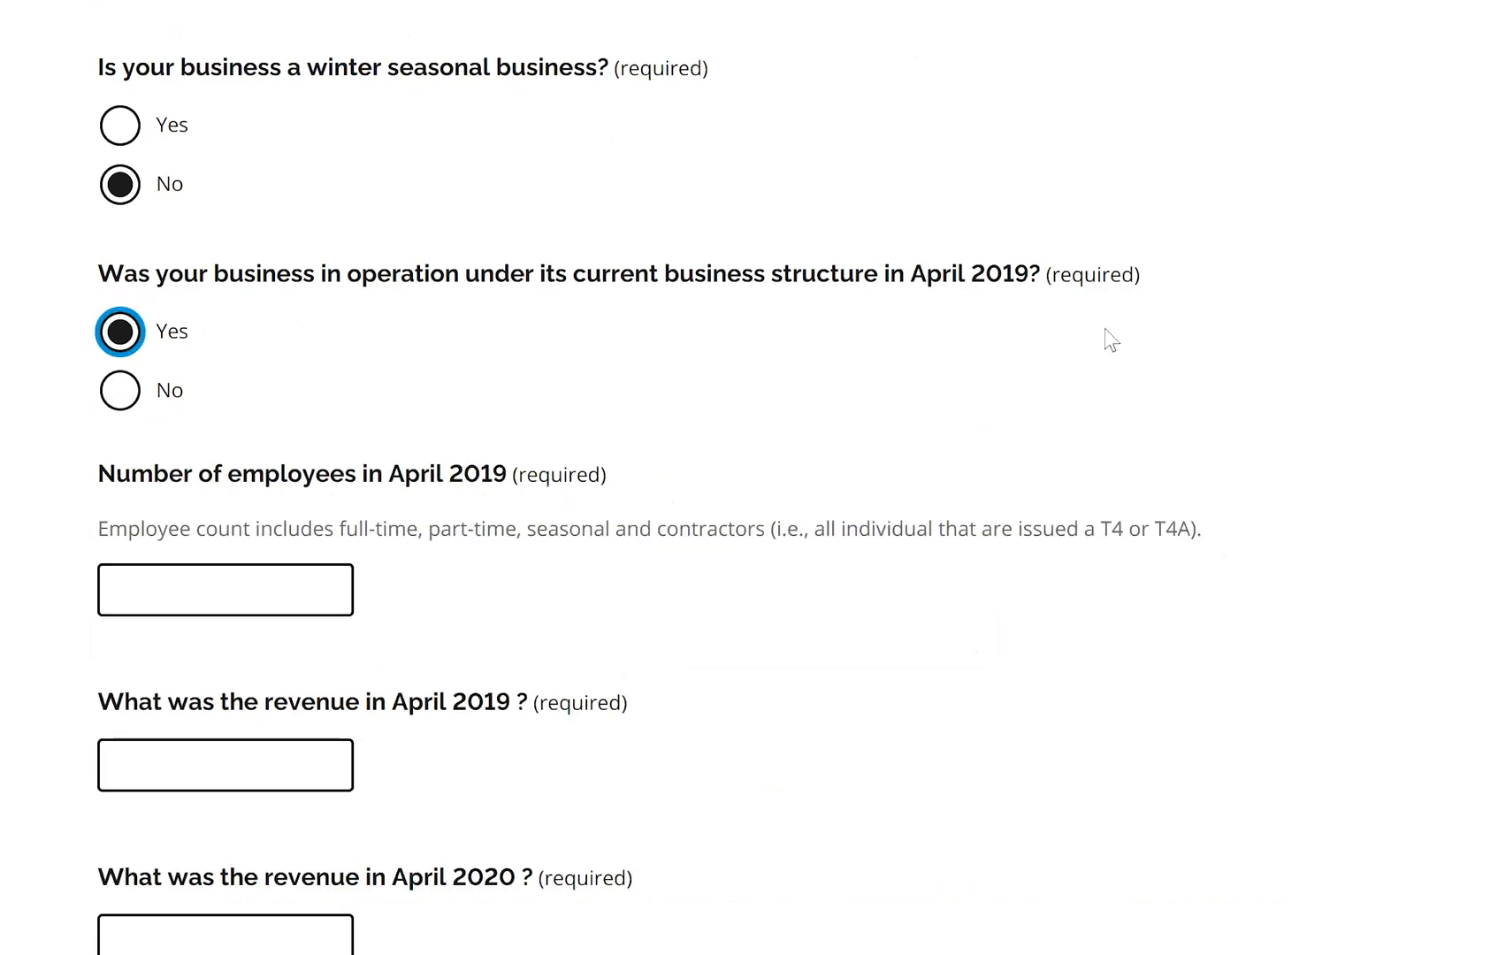
scroll(996, 495, "down", 2)
left_click(254, 389)
type("10")
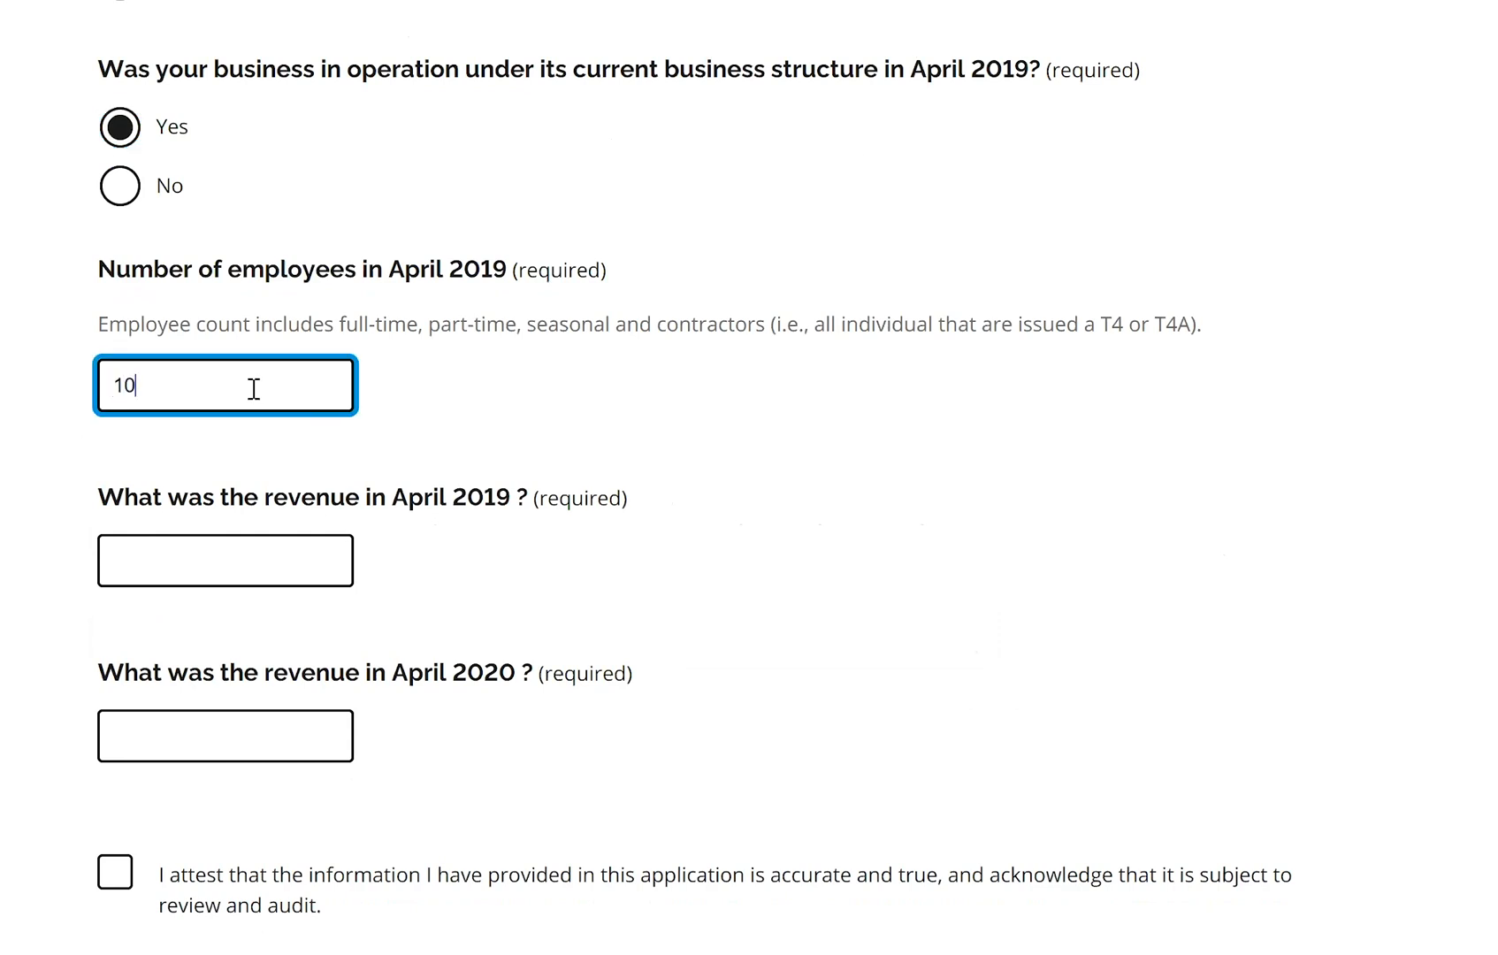
left_click(169, 564)
type("10000")
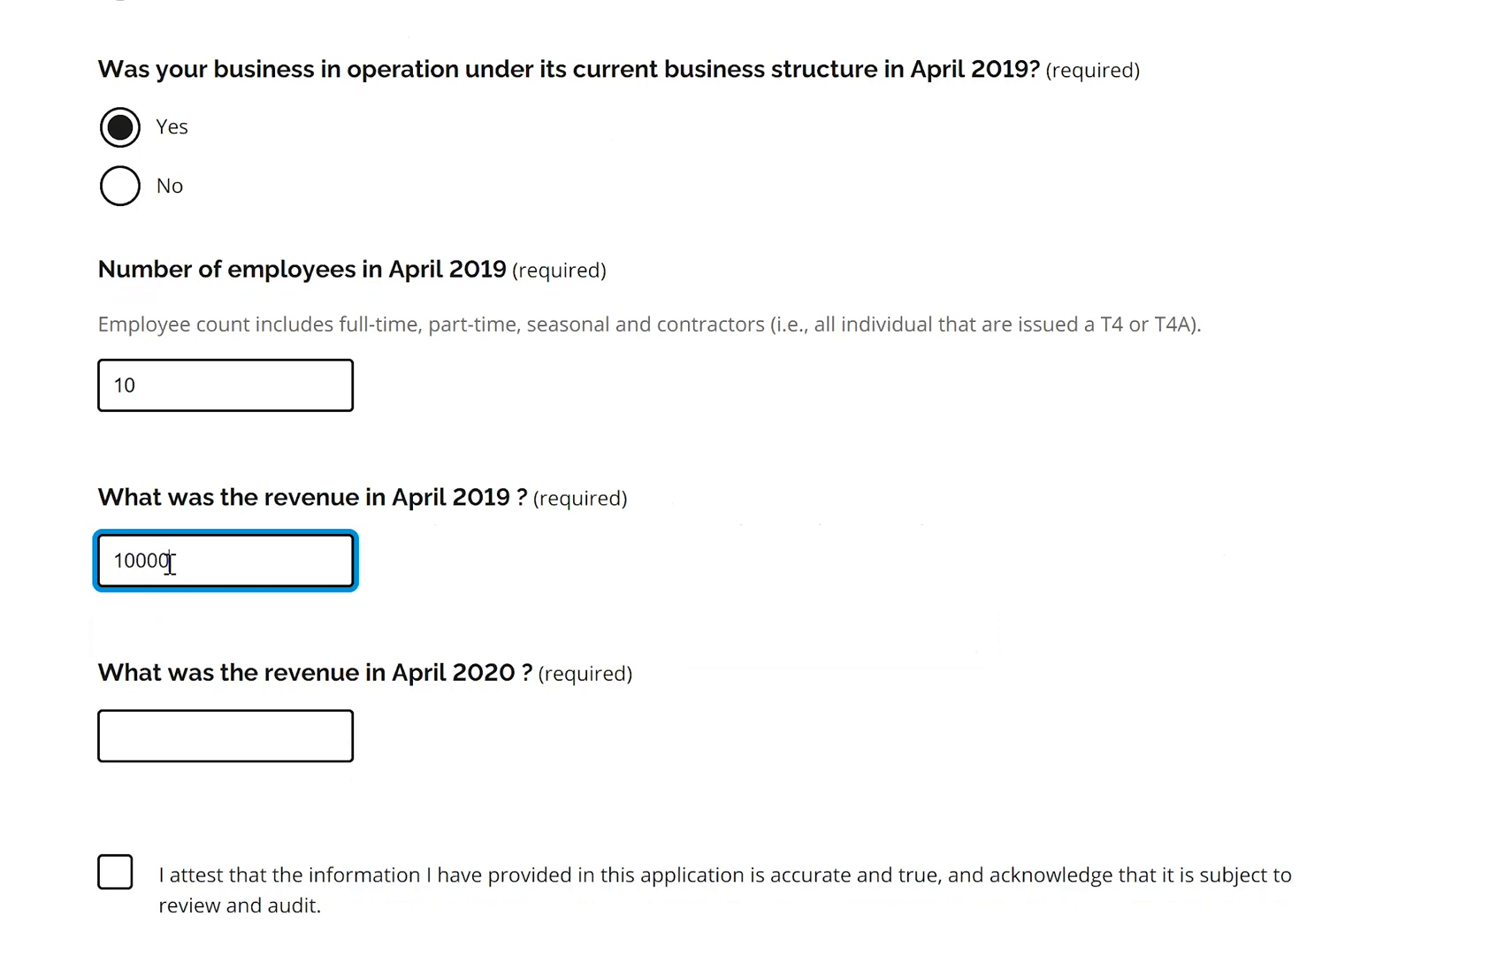
left_click(190, 724)
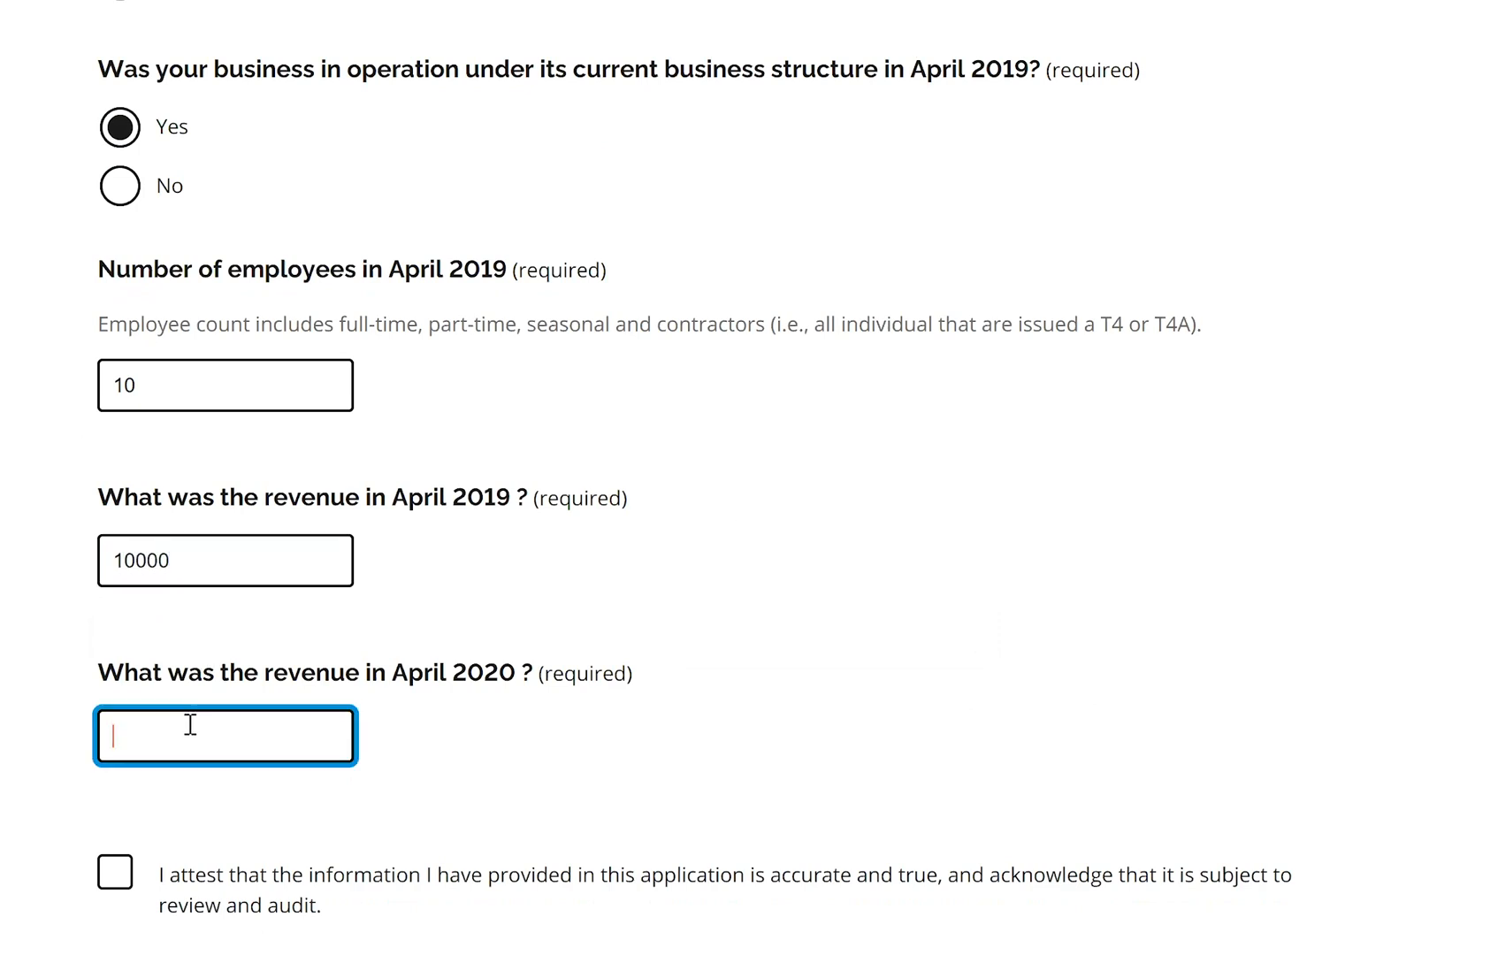
type("2000")
scroll(749, 477, "down", 3)
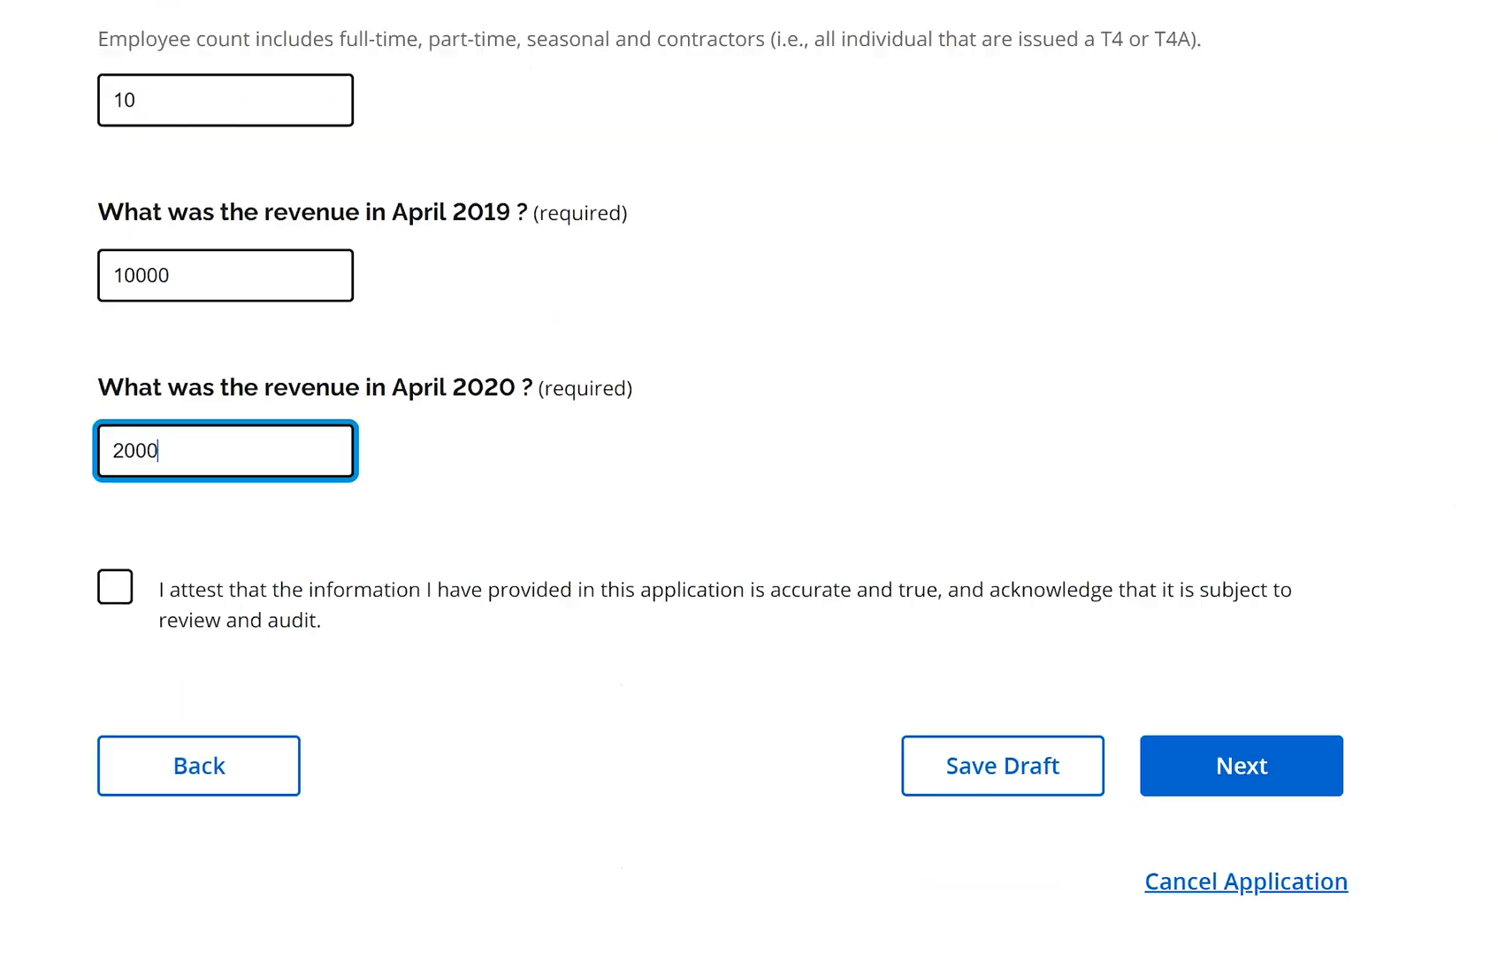
Tick the accuracy attestation and agree to the Small Business Support Grant agreement terms
key("Tab")
key("space")
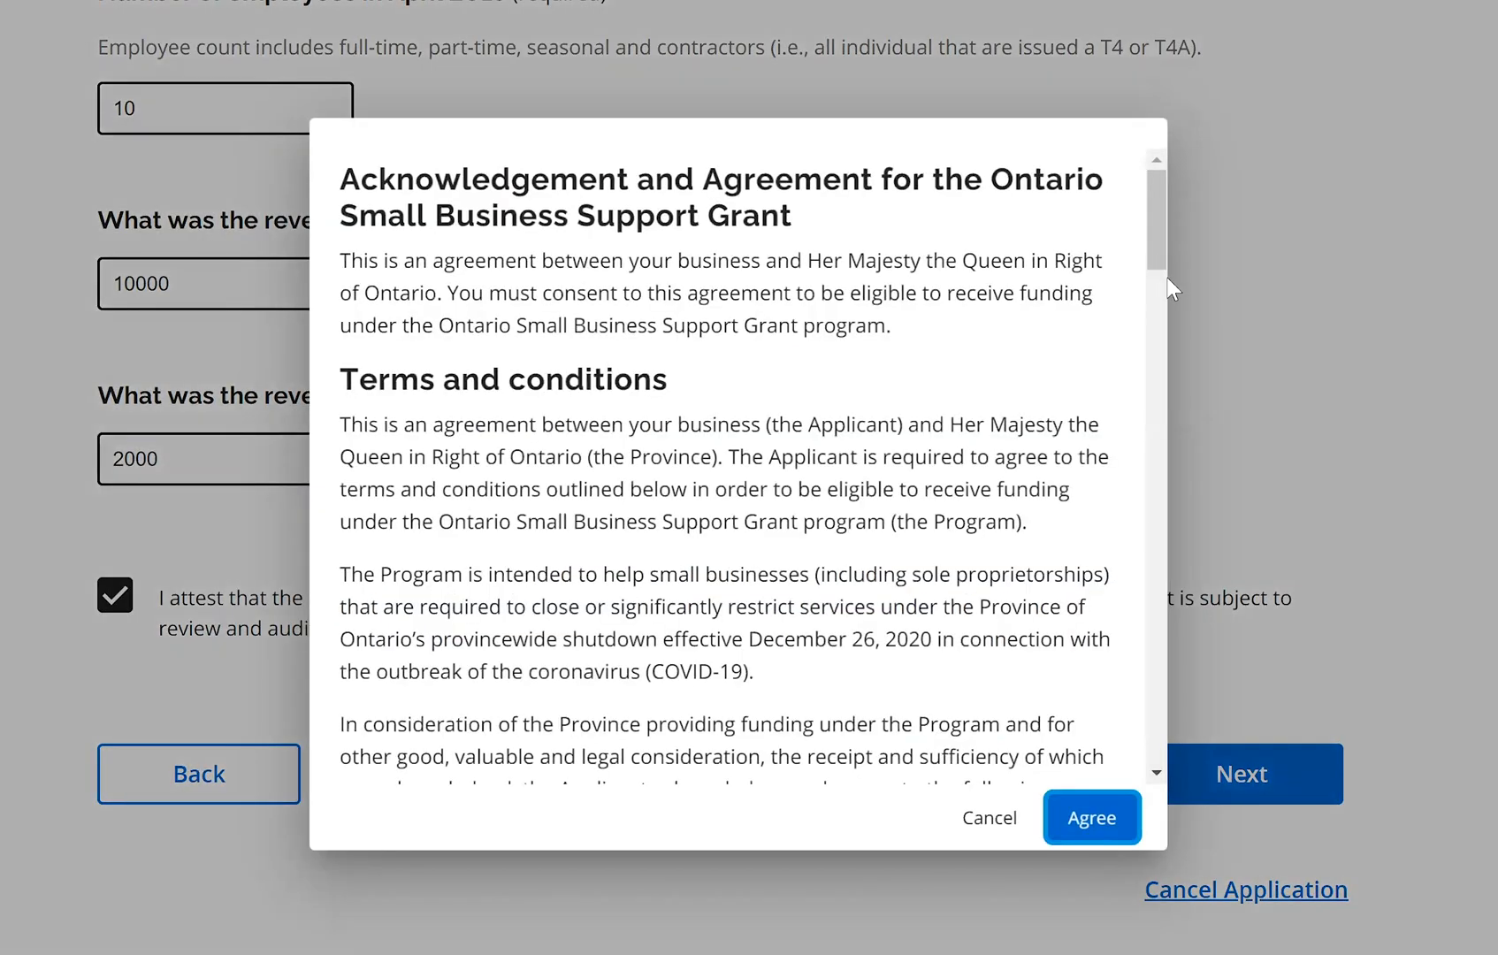
scroll(1175, 468, "down", 12)
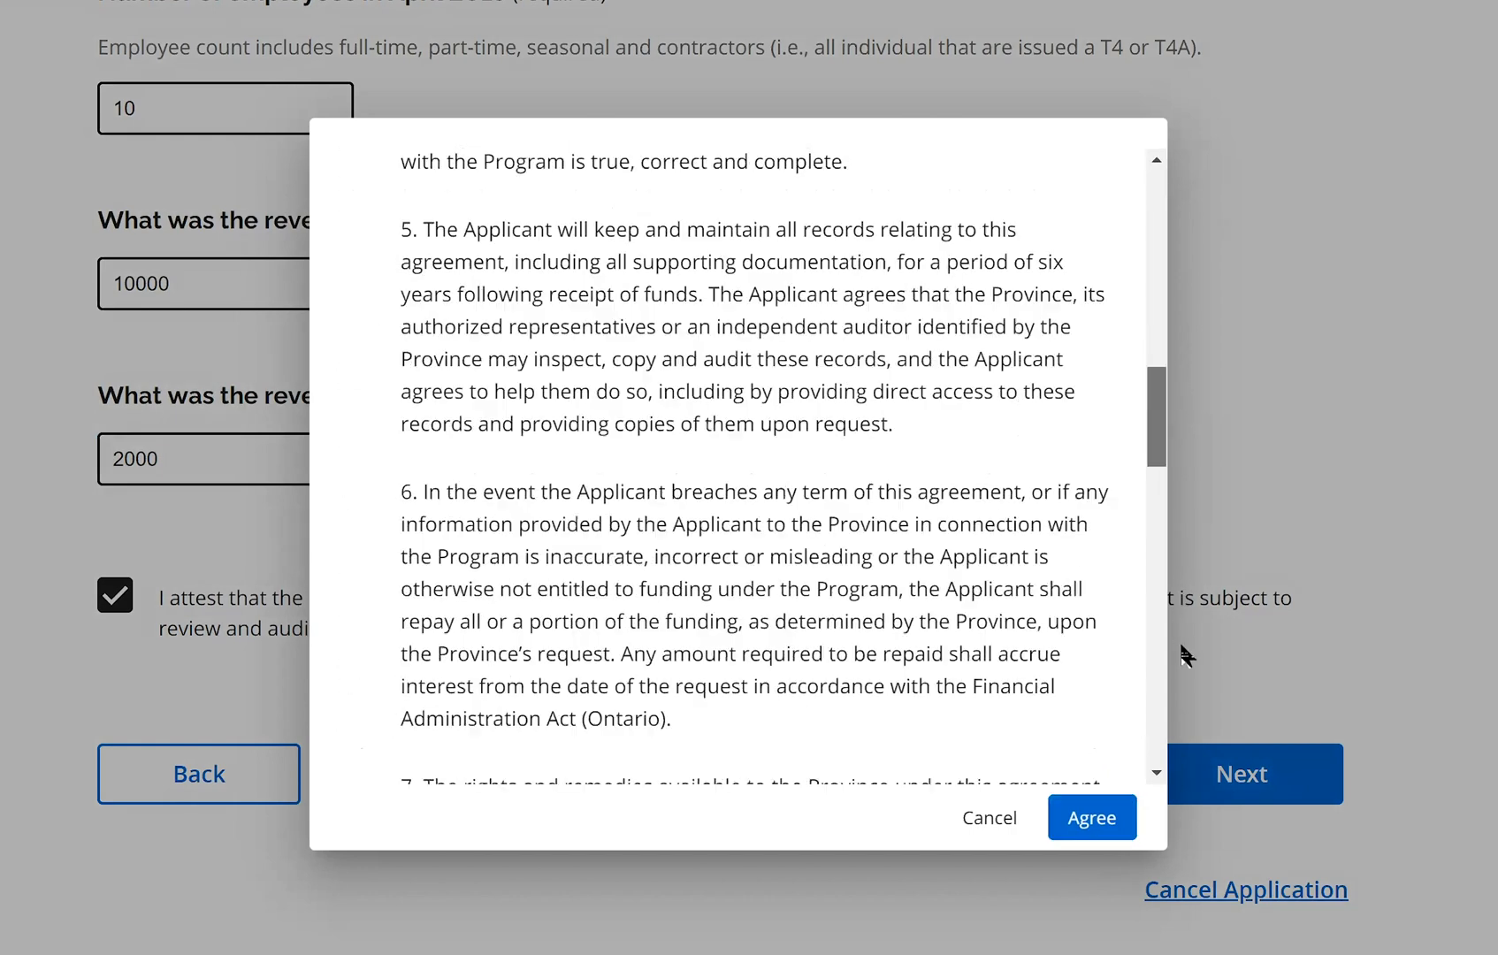
scroll(1141, 779, "down", 10)
left_click(1113, 821)
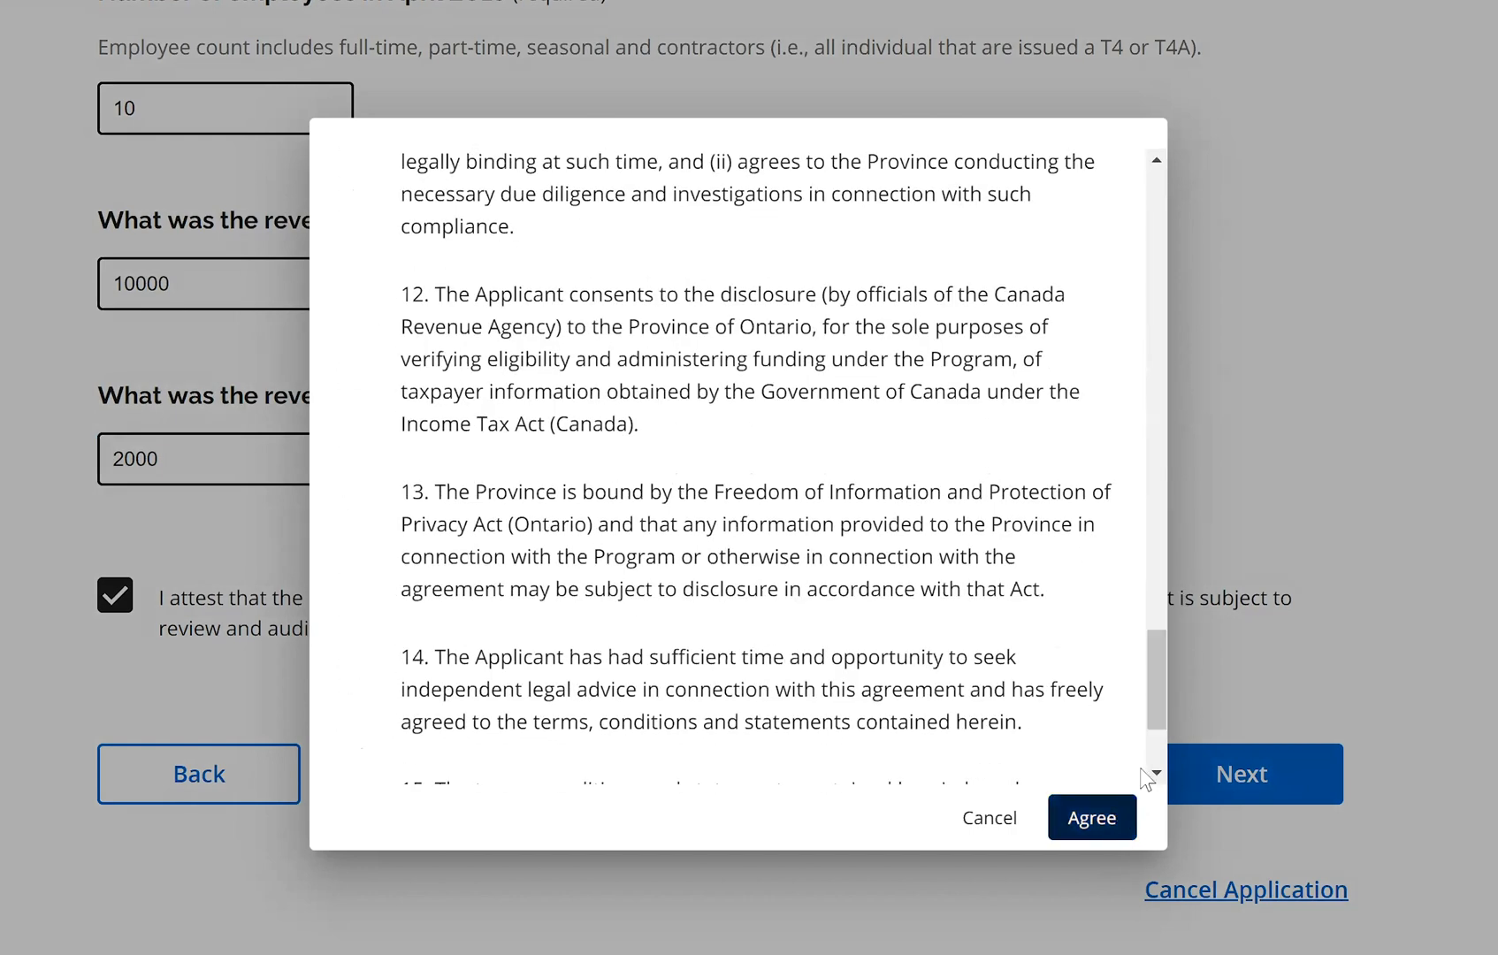
scroll(749, 478, "up", 5)
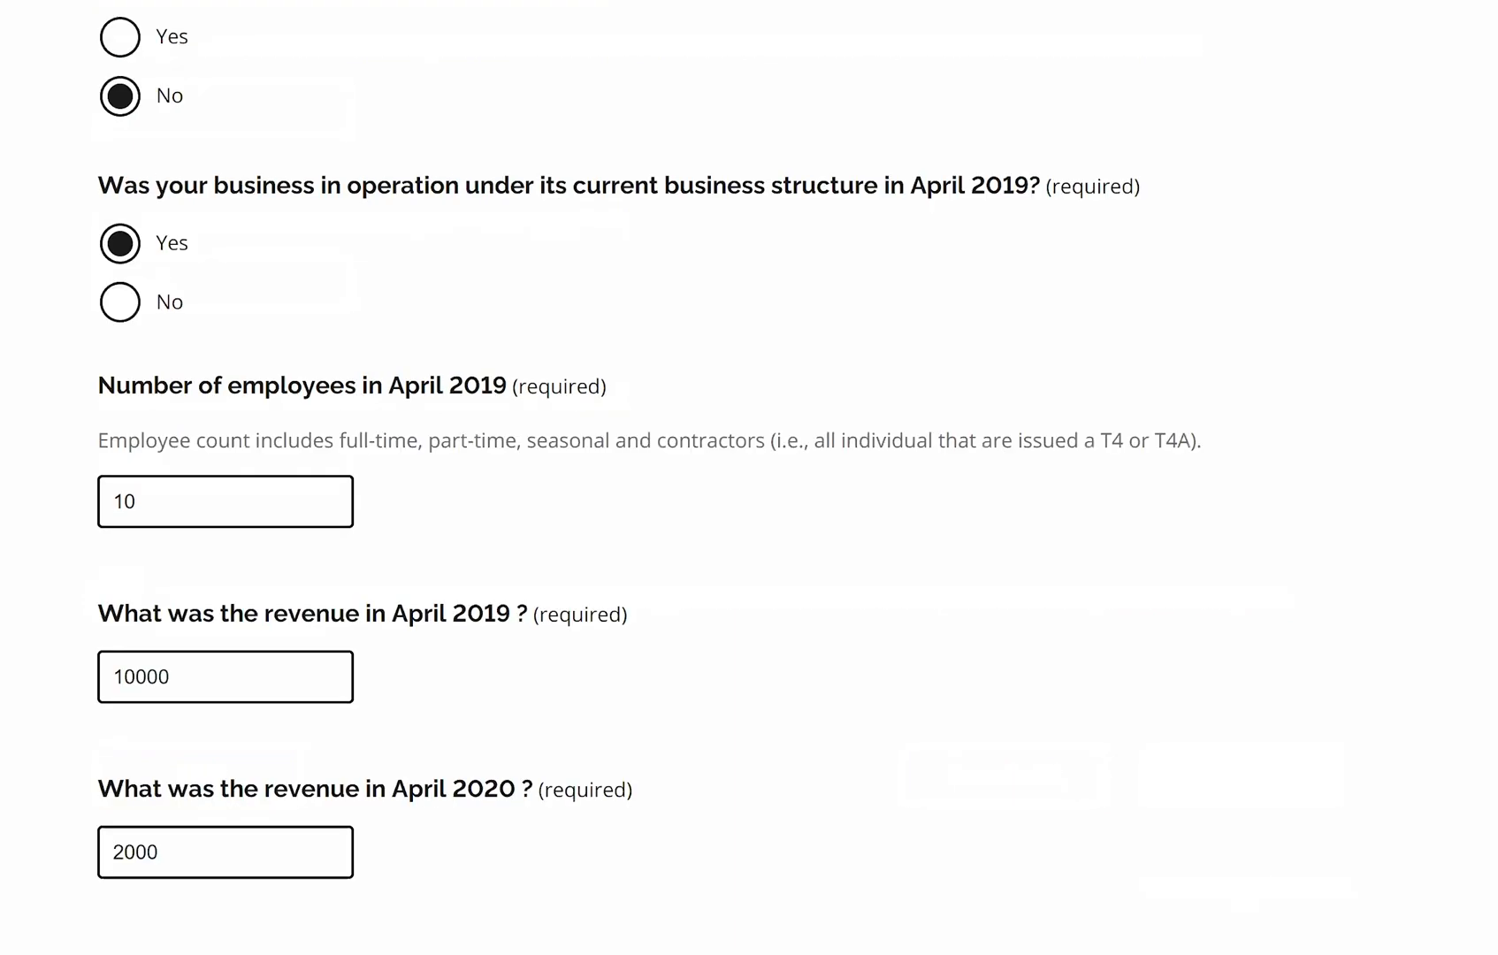
scroll(749, 478, "up", 10)
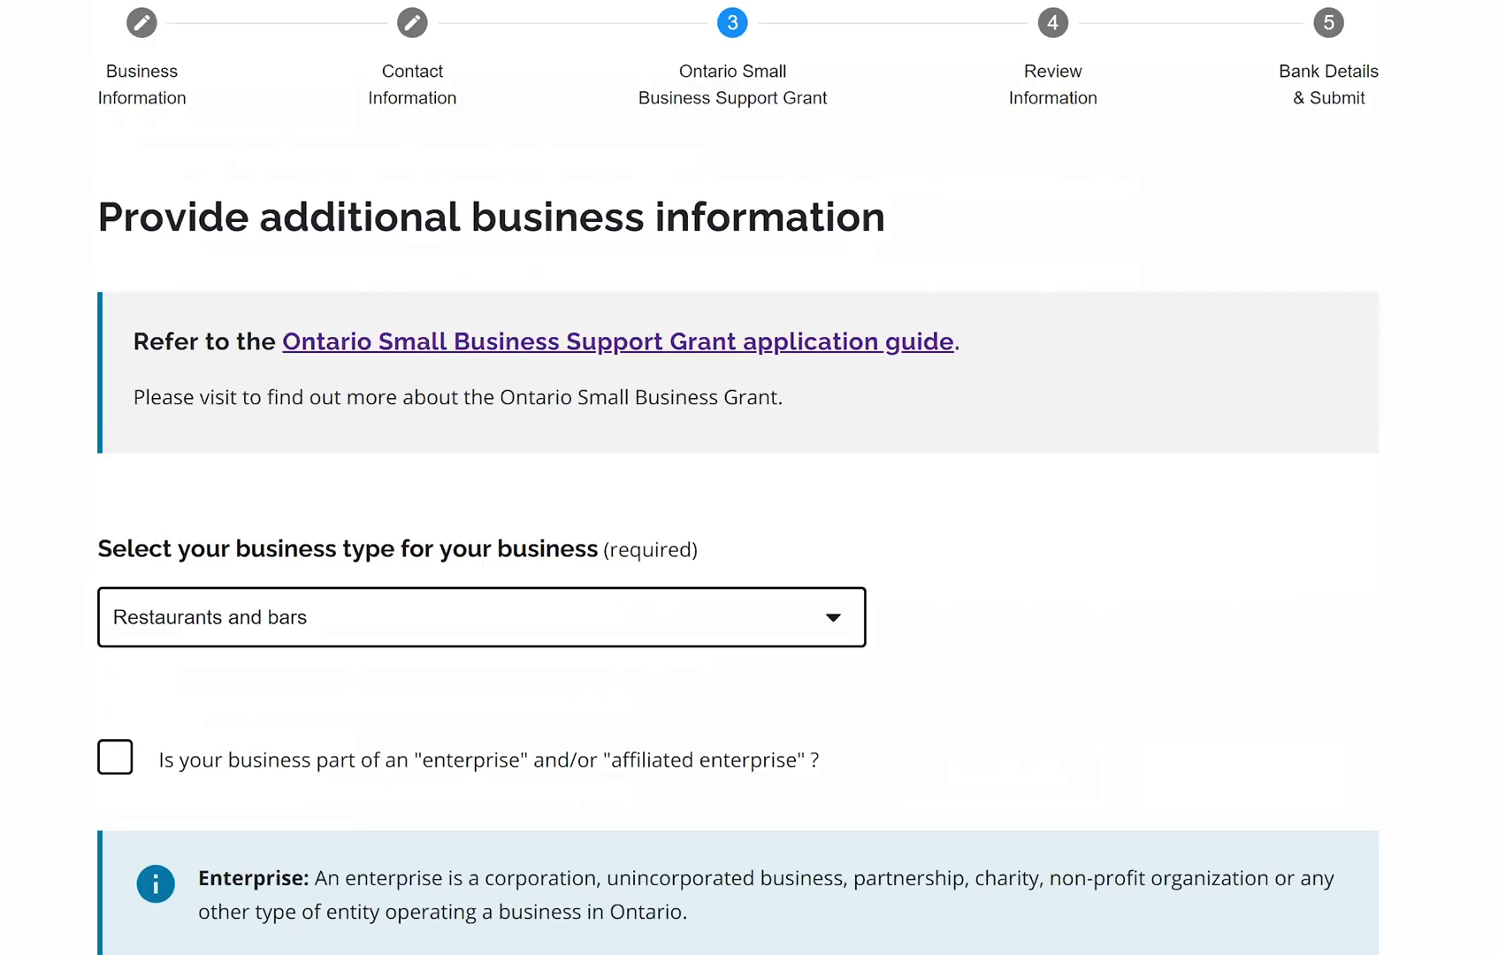
scroll(750, 477, "down", 15)
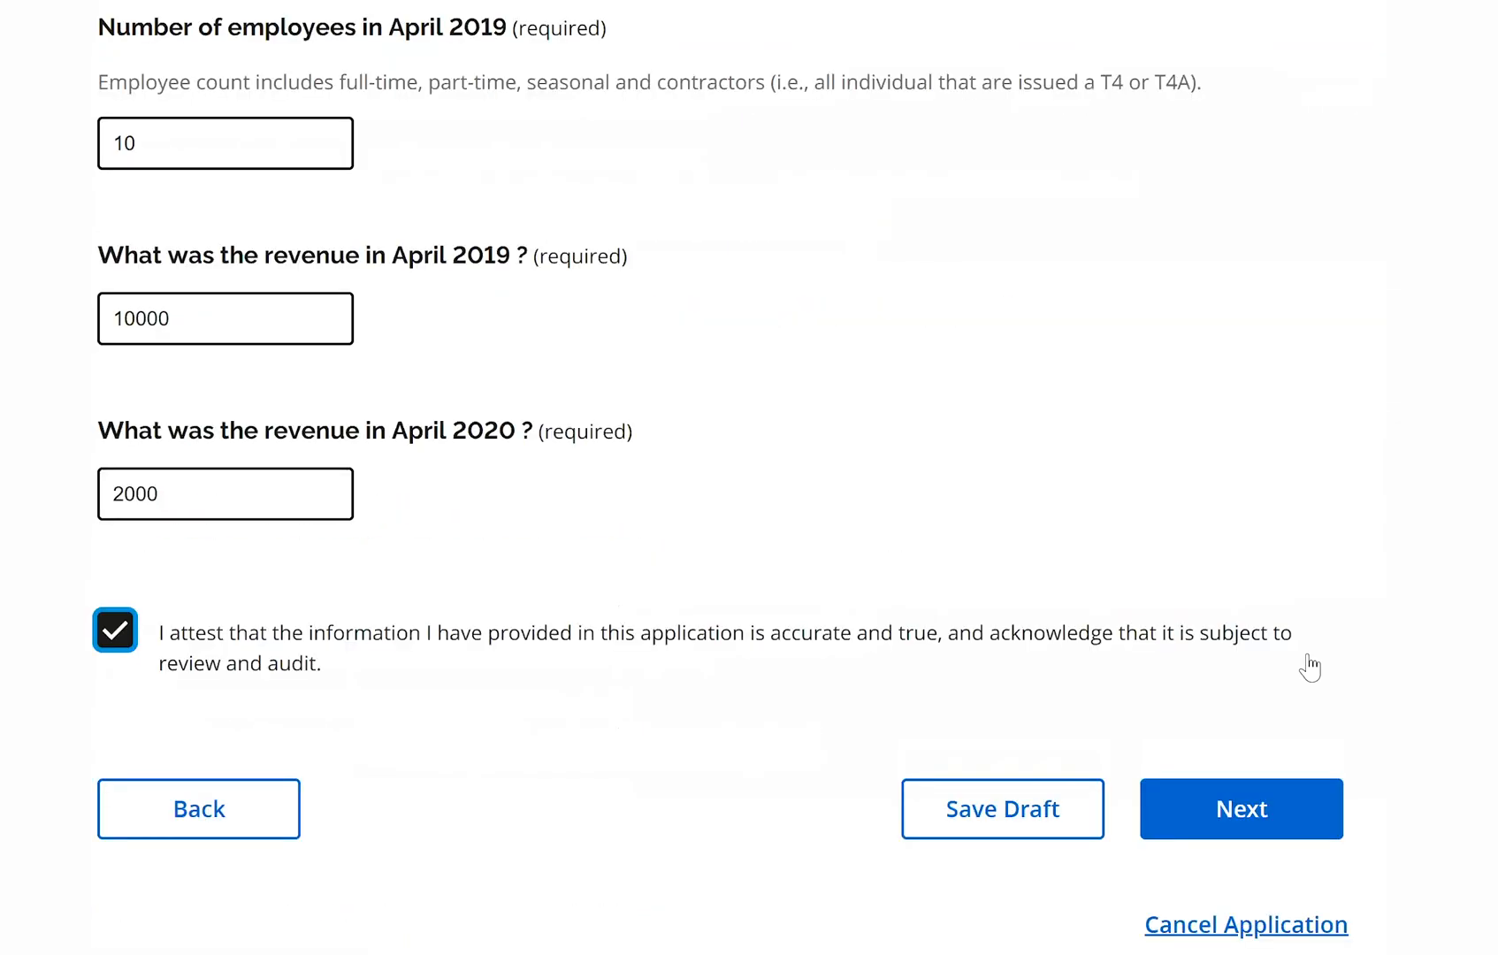
Advance to step 4 and review the summarised business, contact and grant answers
left_click(1256, 809)
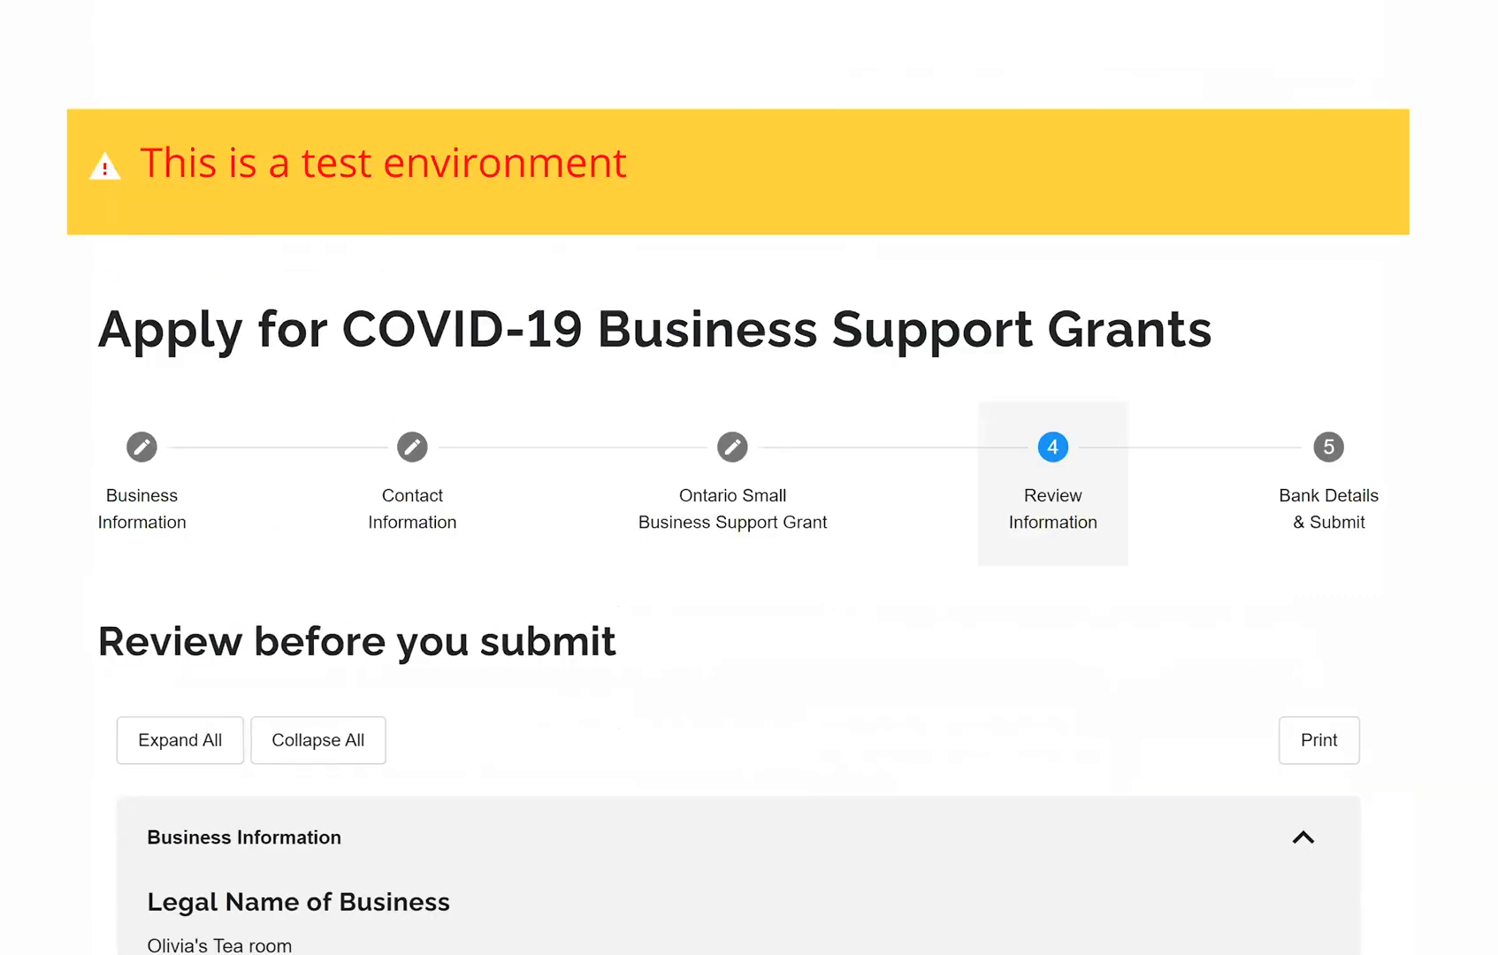
scroll(749, 478, "down", 10)
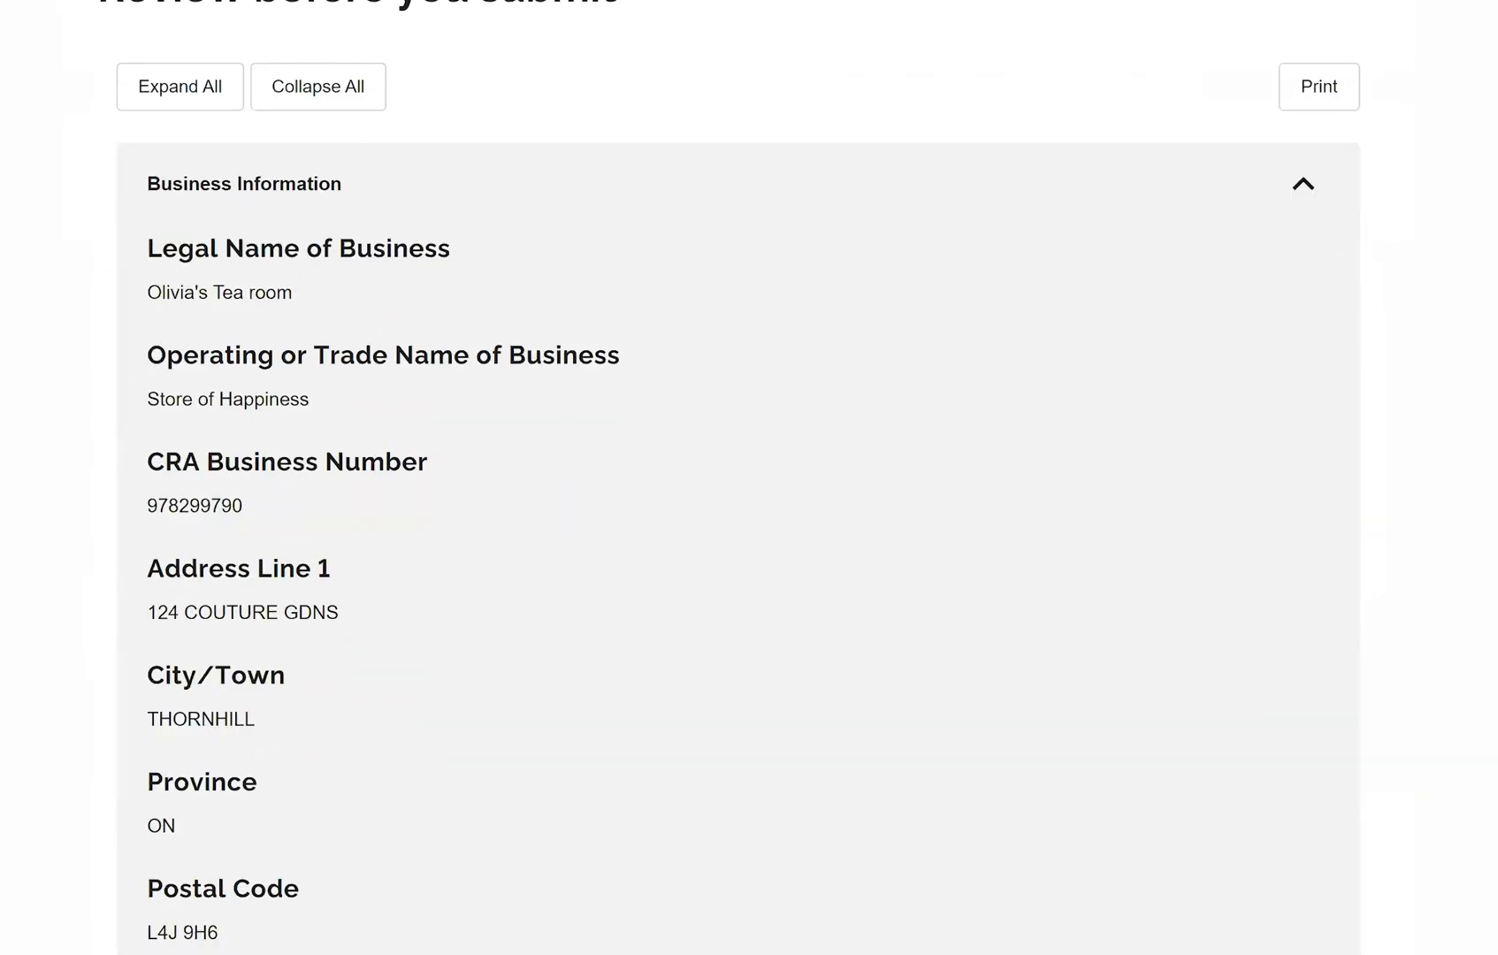
scroll(749, 478, "up", 2)
scroll(749, 477, "down", 8)
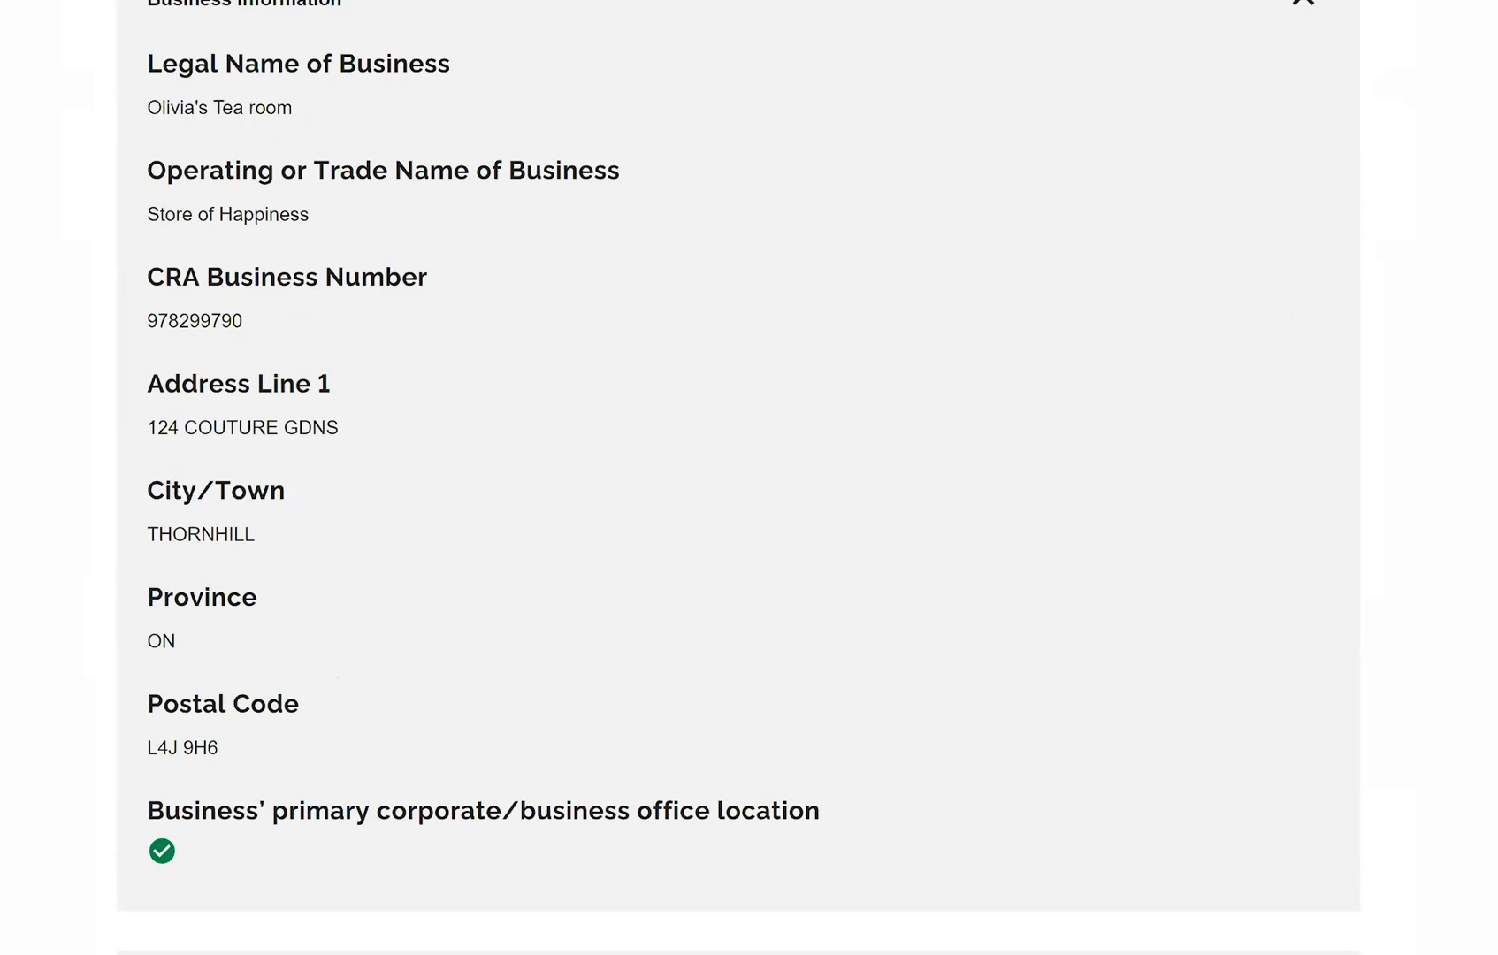
scroll(749, 477, "down", 4)
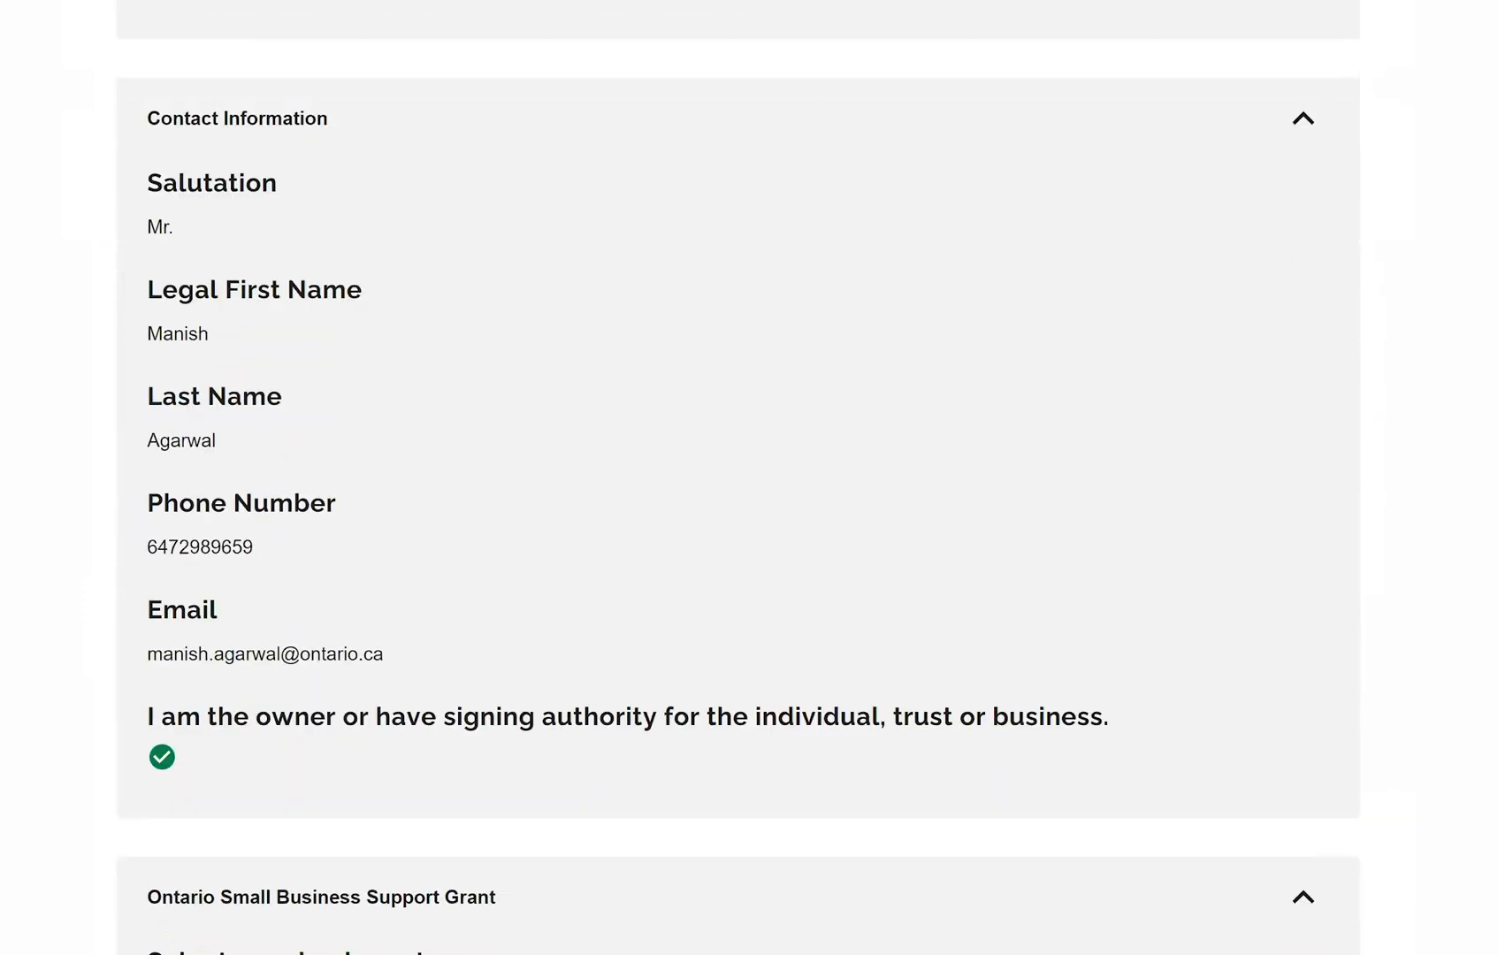
scroll(750, 478, "down", 5)
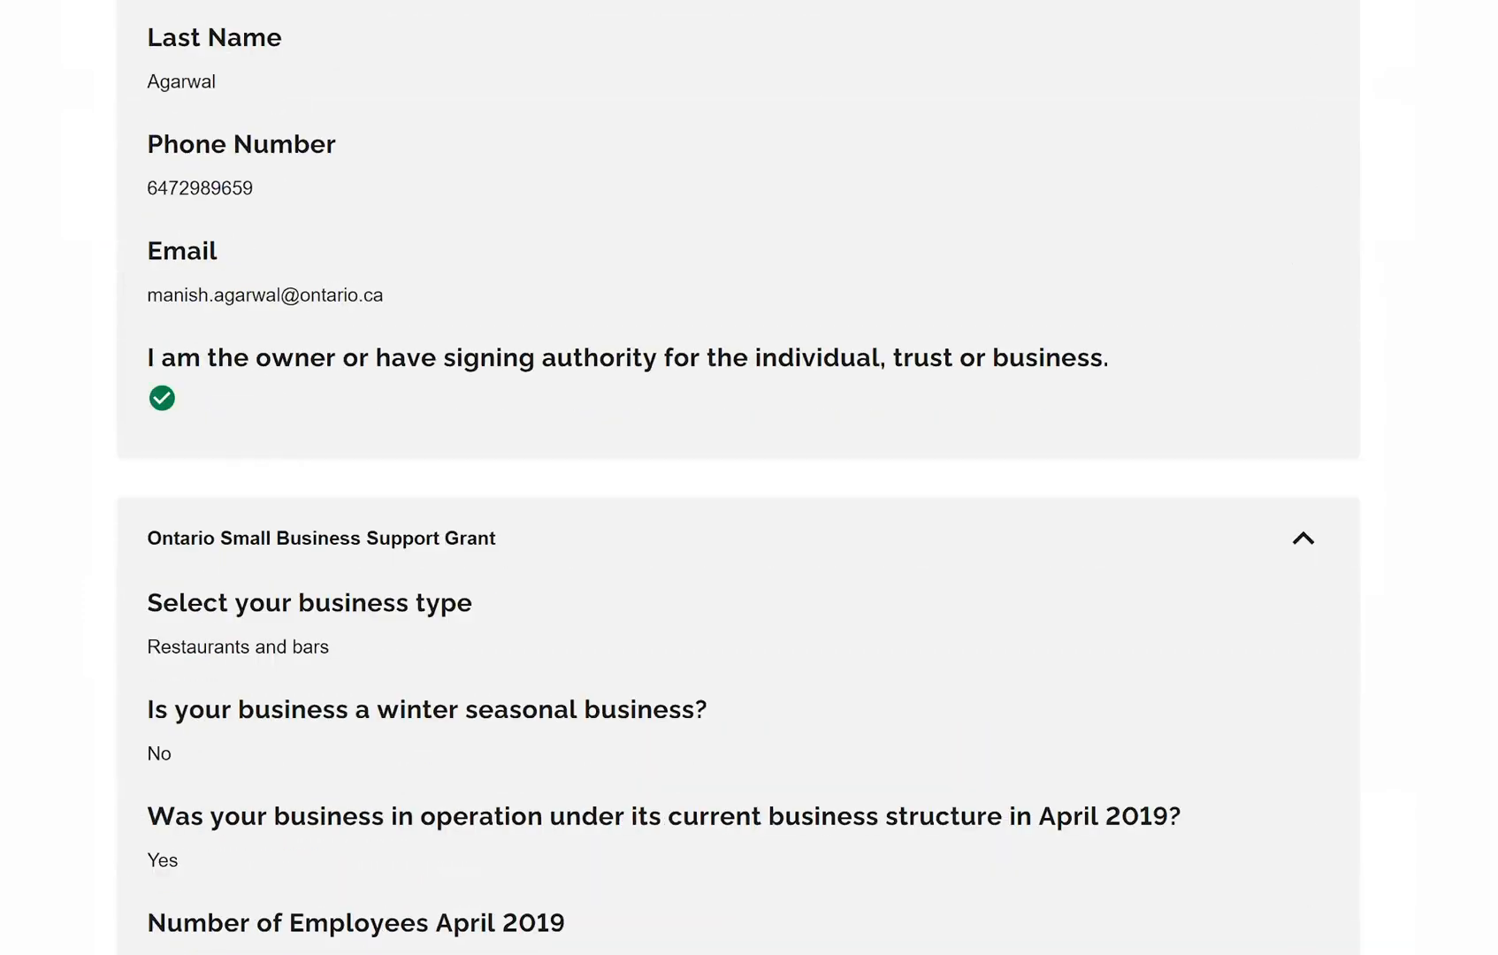
scroll(749, 478, "down", 3)
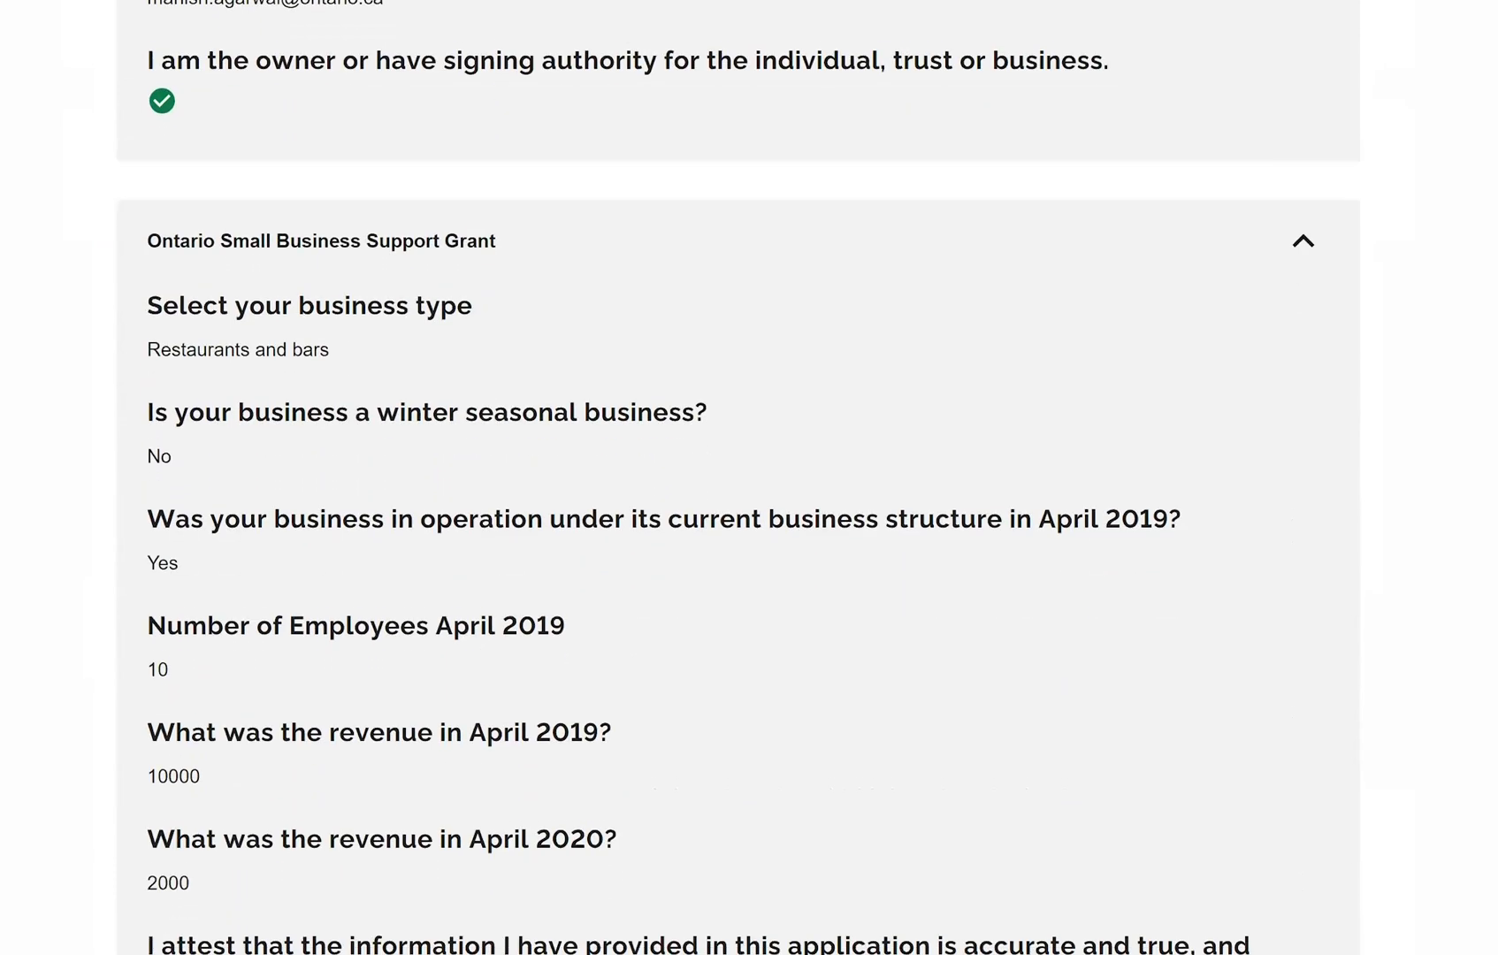
scroll(749, 477, "down", 4)
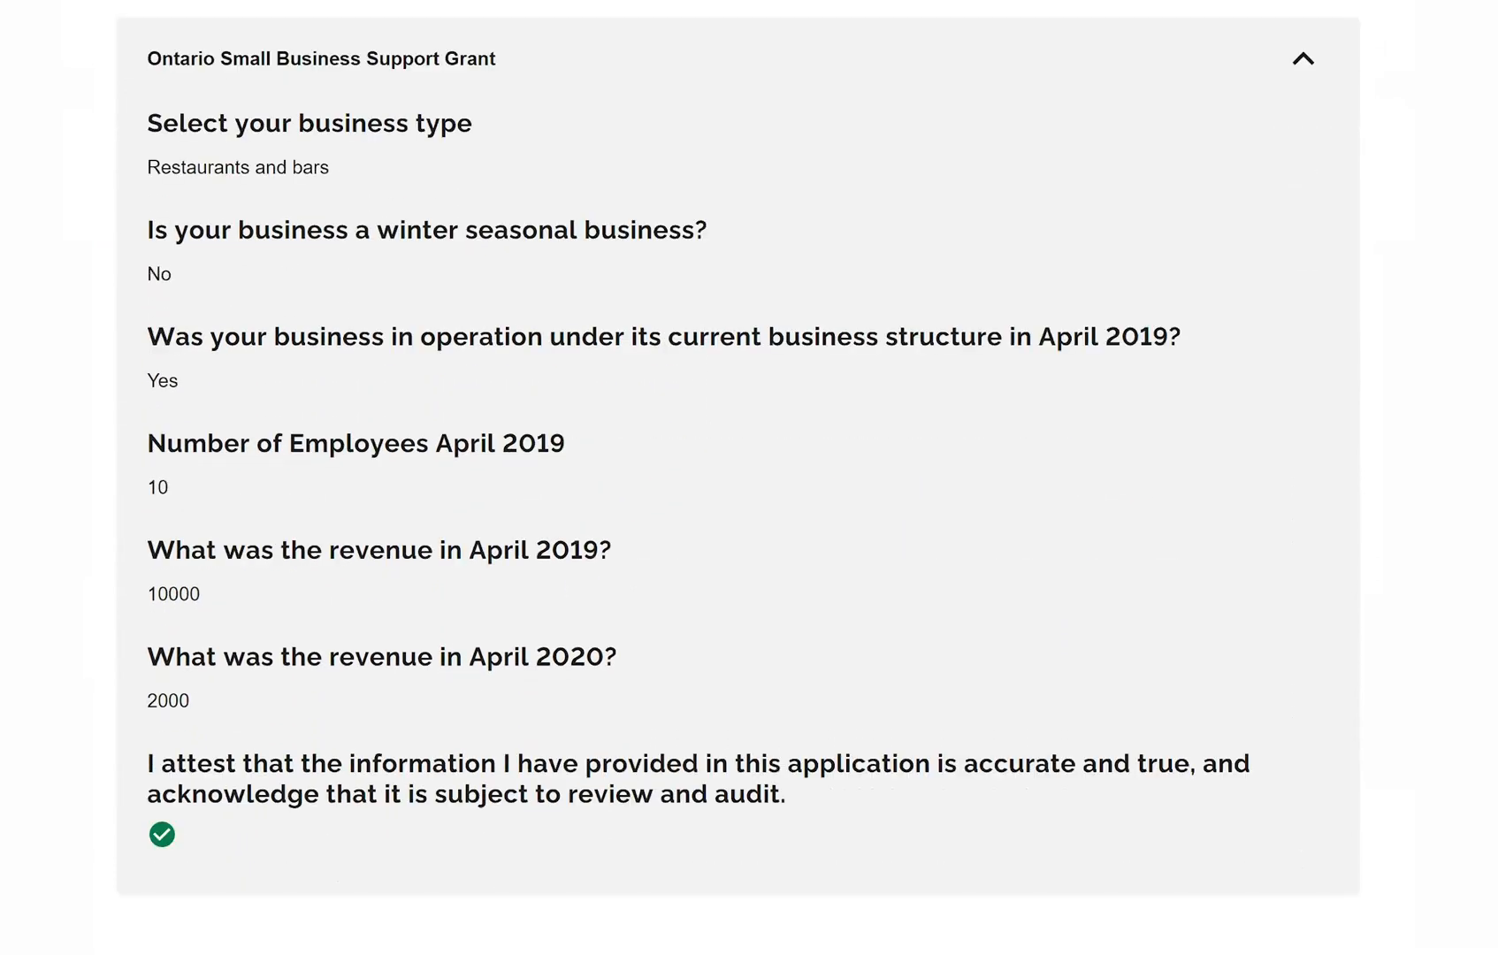
scroll(749, 478, "up", 3)
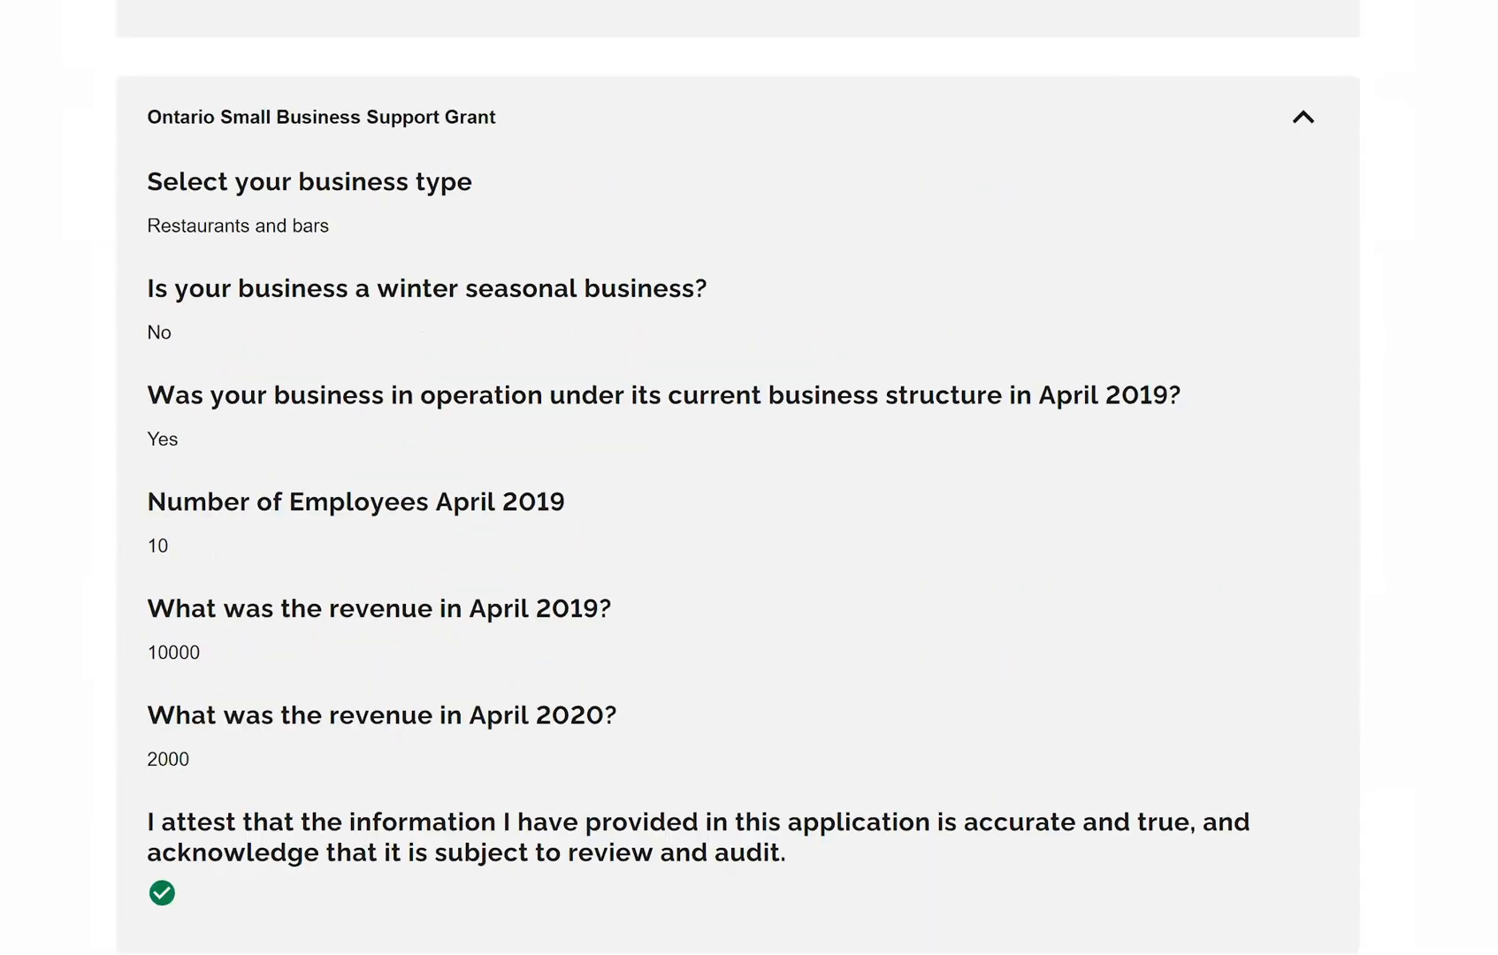
scroll(749, 478, "down", 2)
scroll(750, 478, "up", 1)
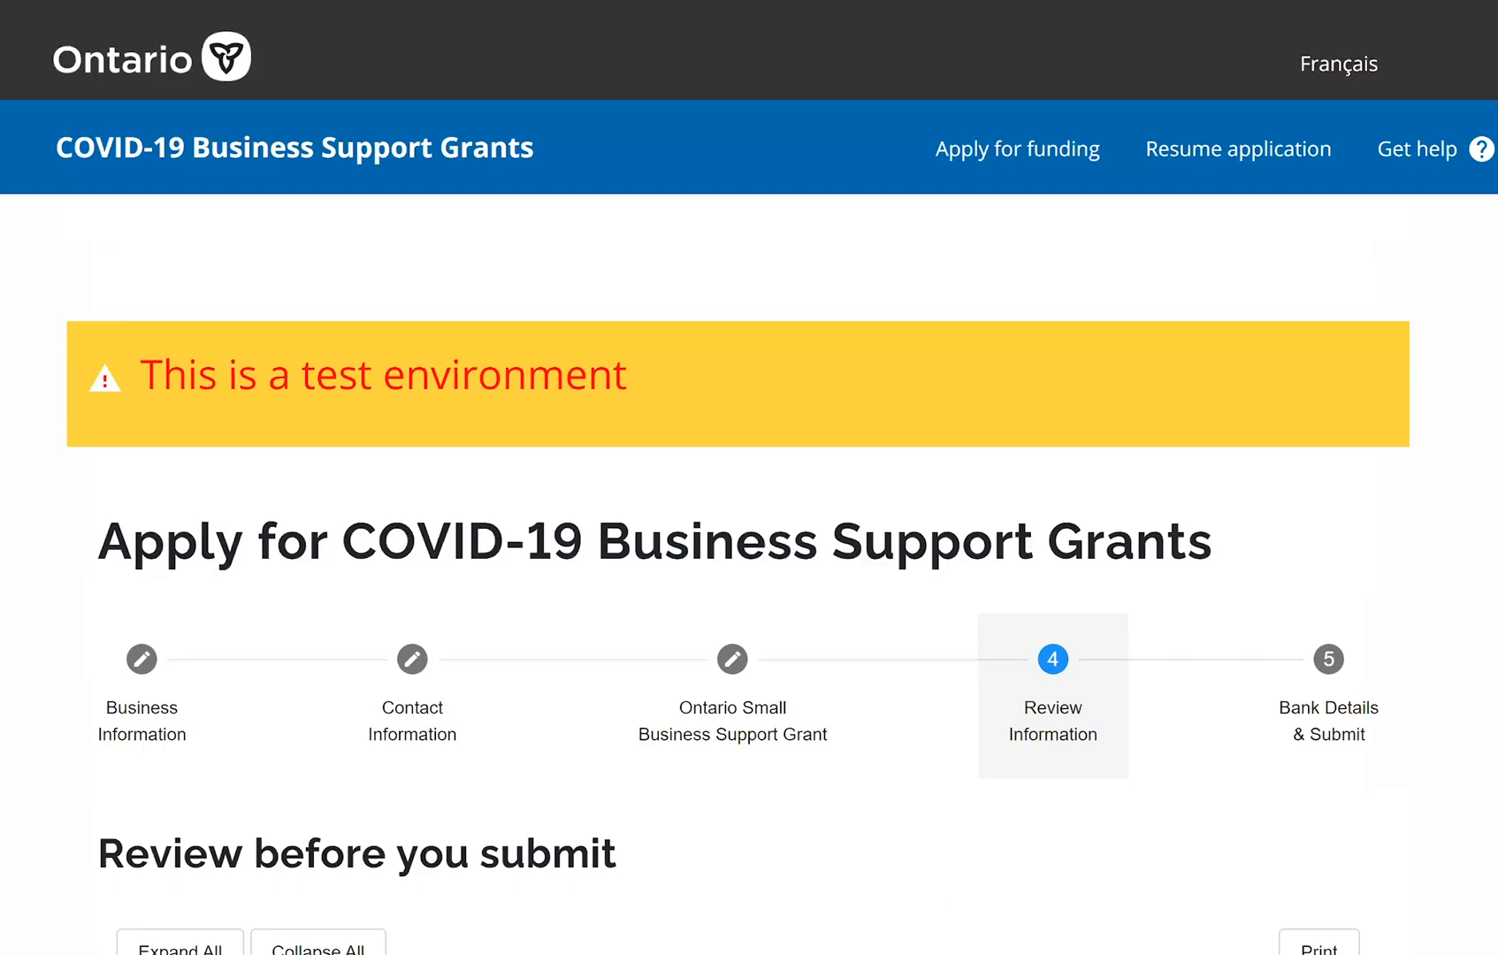
scroll(749, 478, "down", 3)
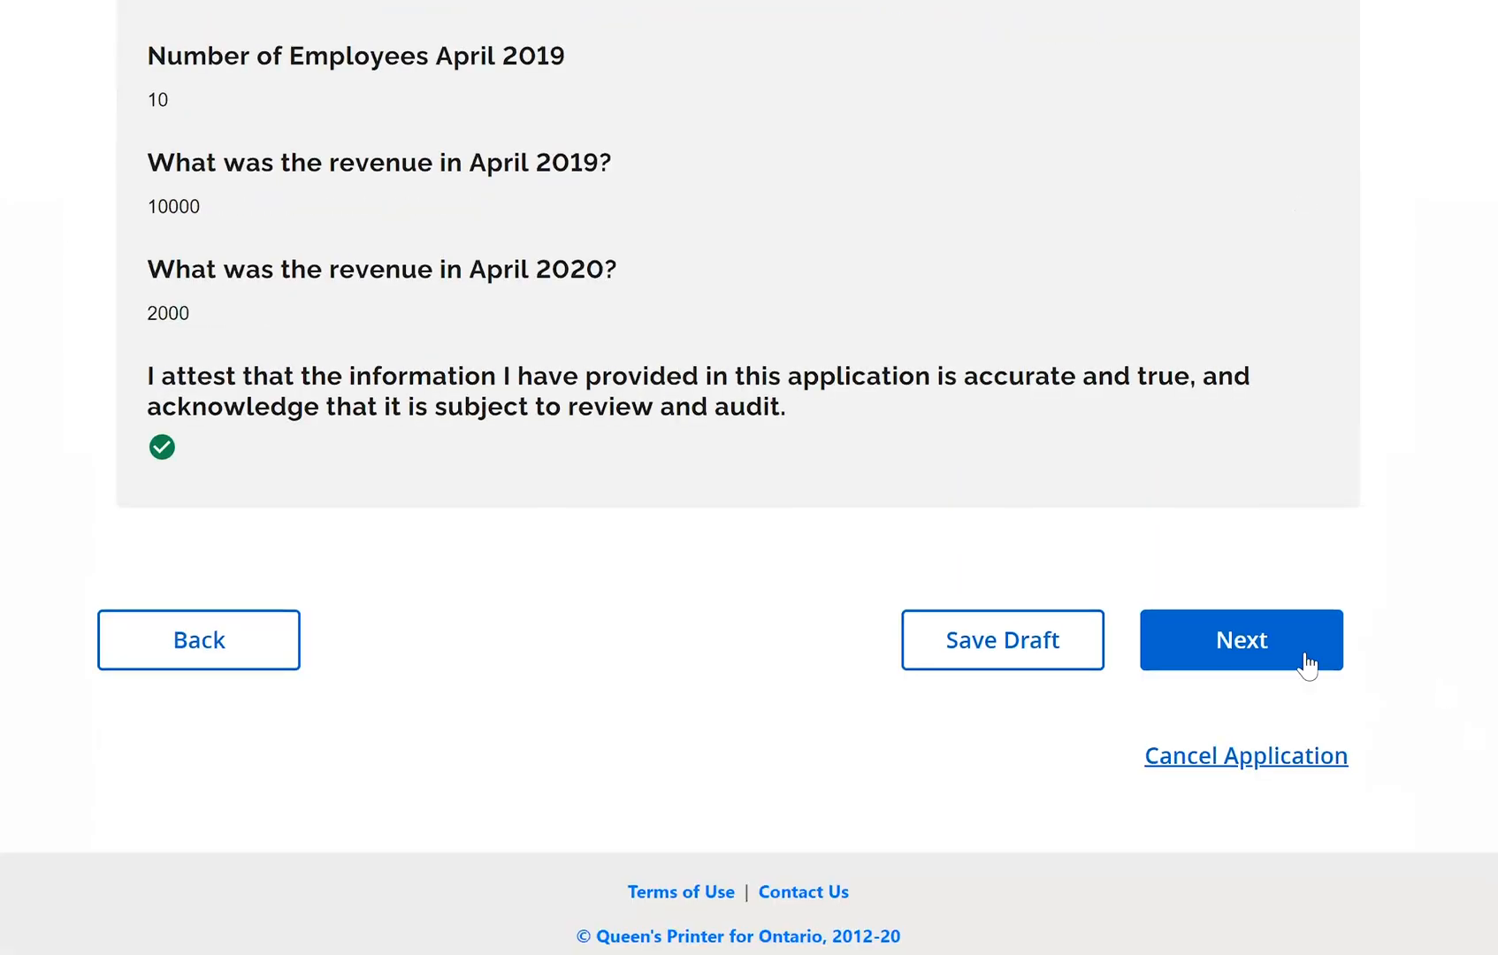
Advance to the Bank Details & Submit step and show the sample cheque guide
left_click(1303, 659)
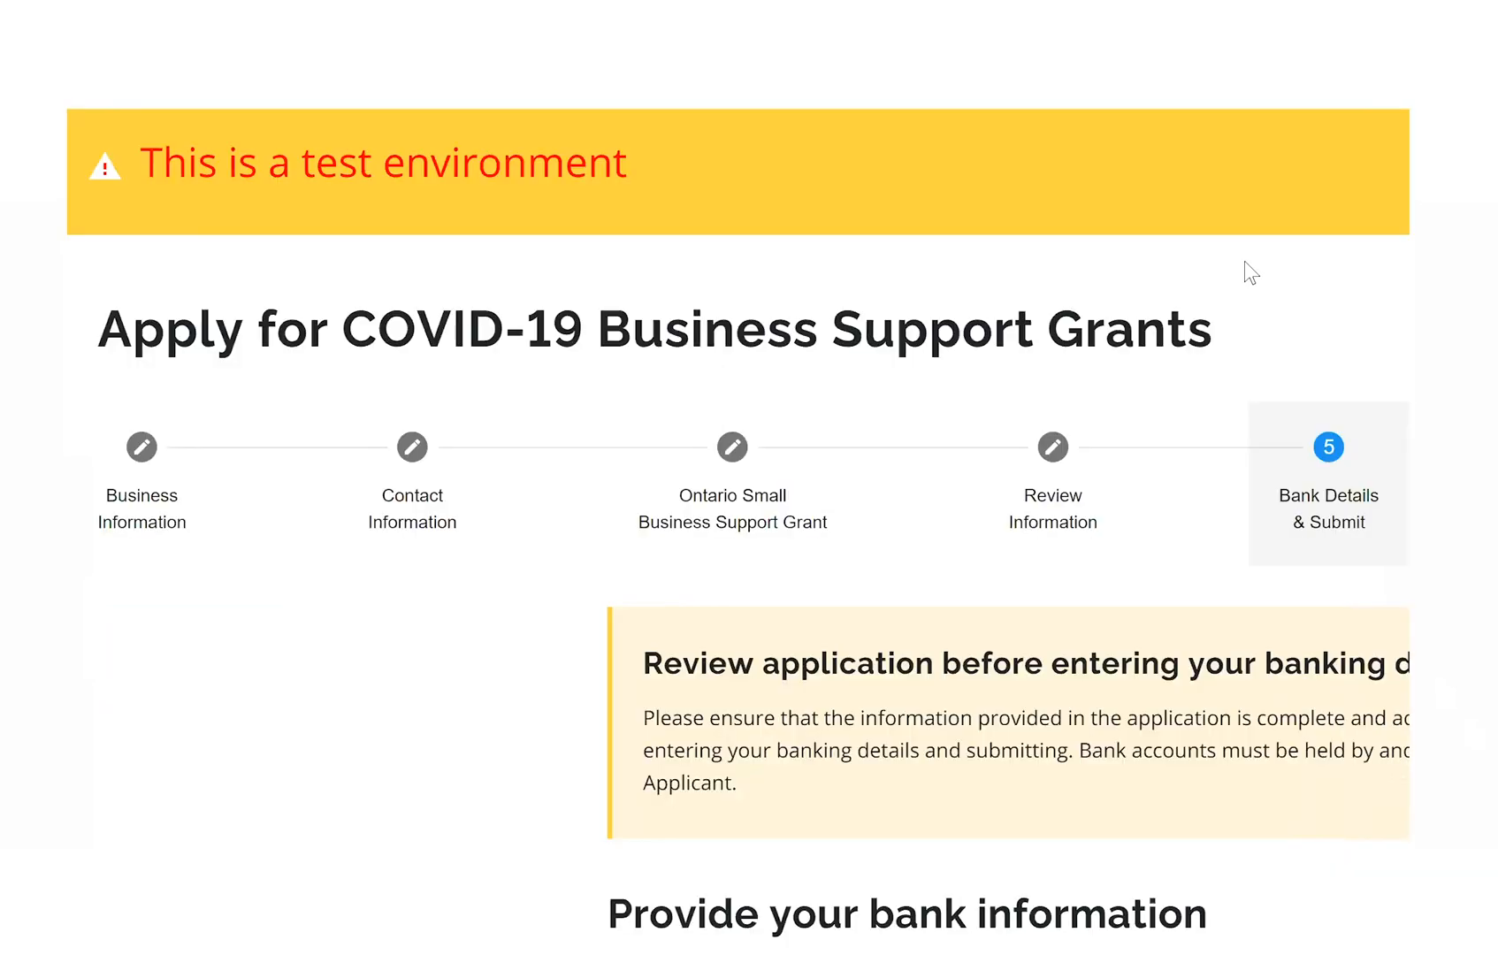
scroll(749, 478, "down", 1)
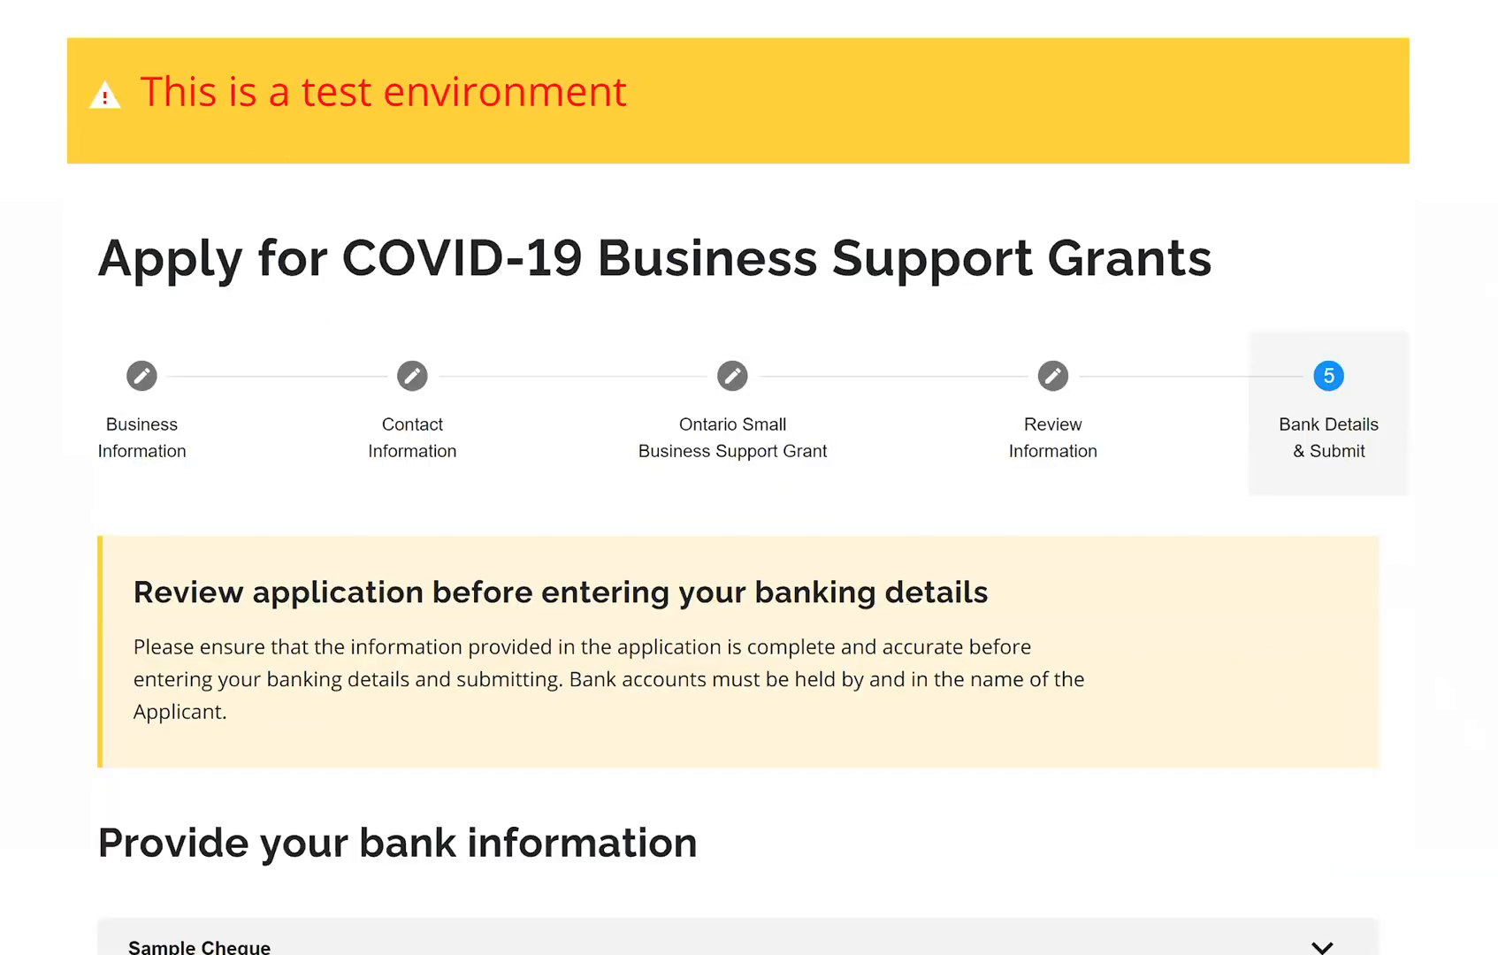
scroll(1323, 204, "down", 8)
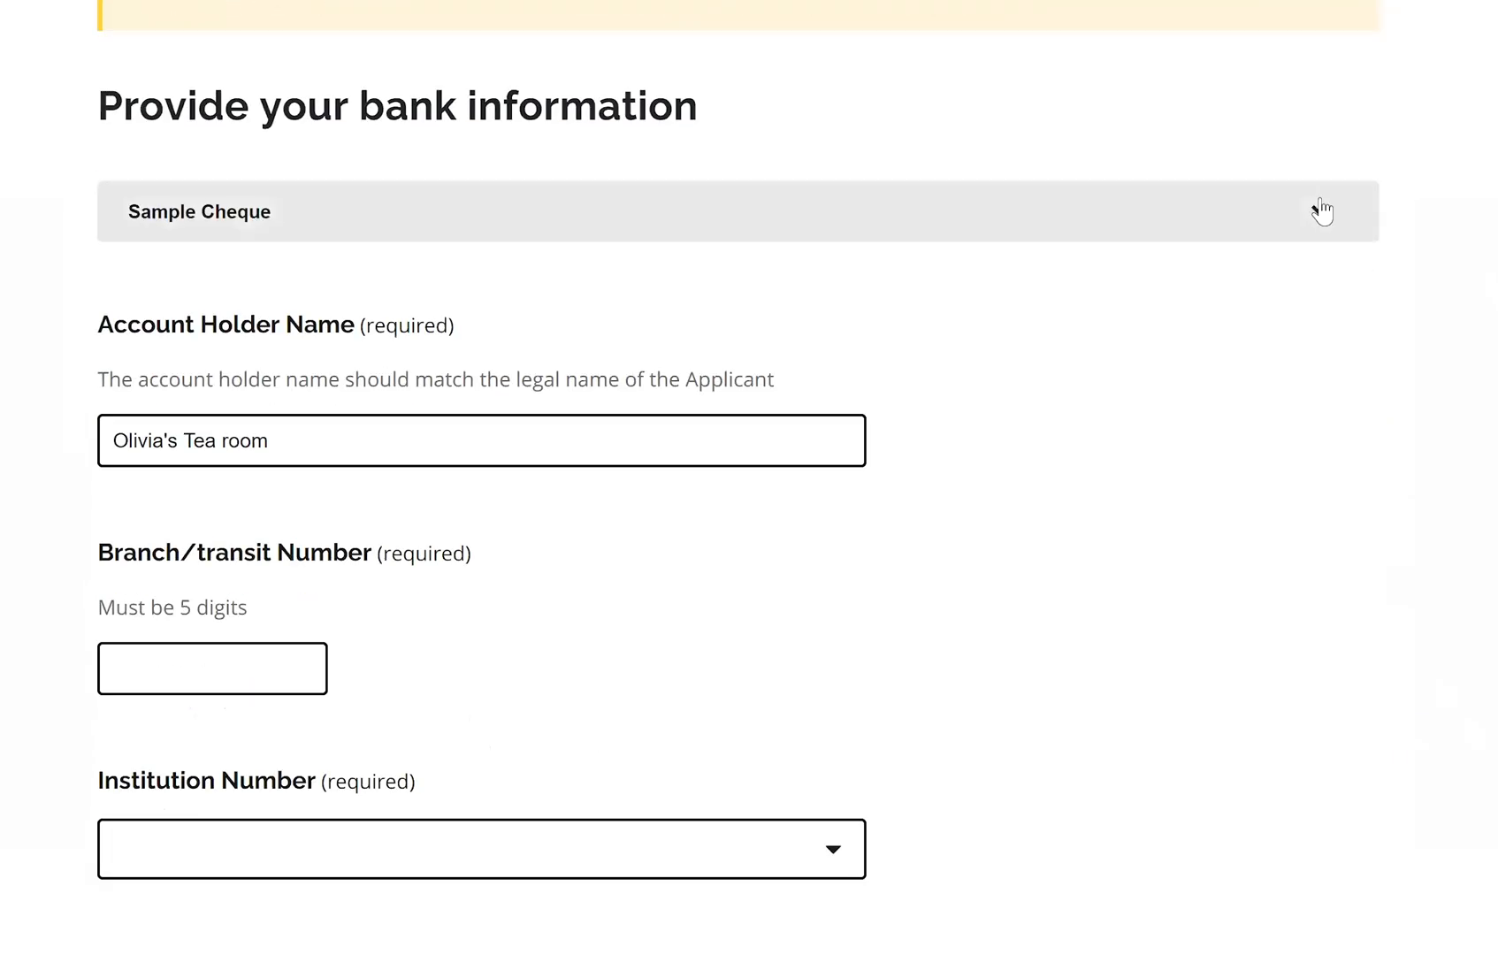
left_click(1322, 210)
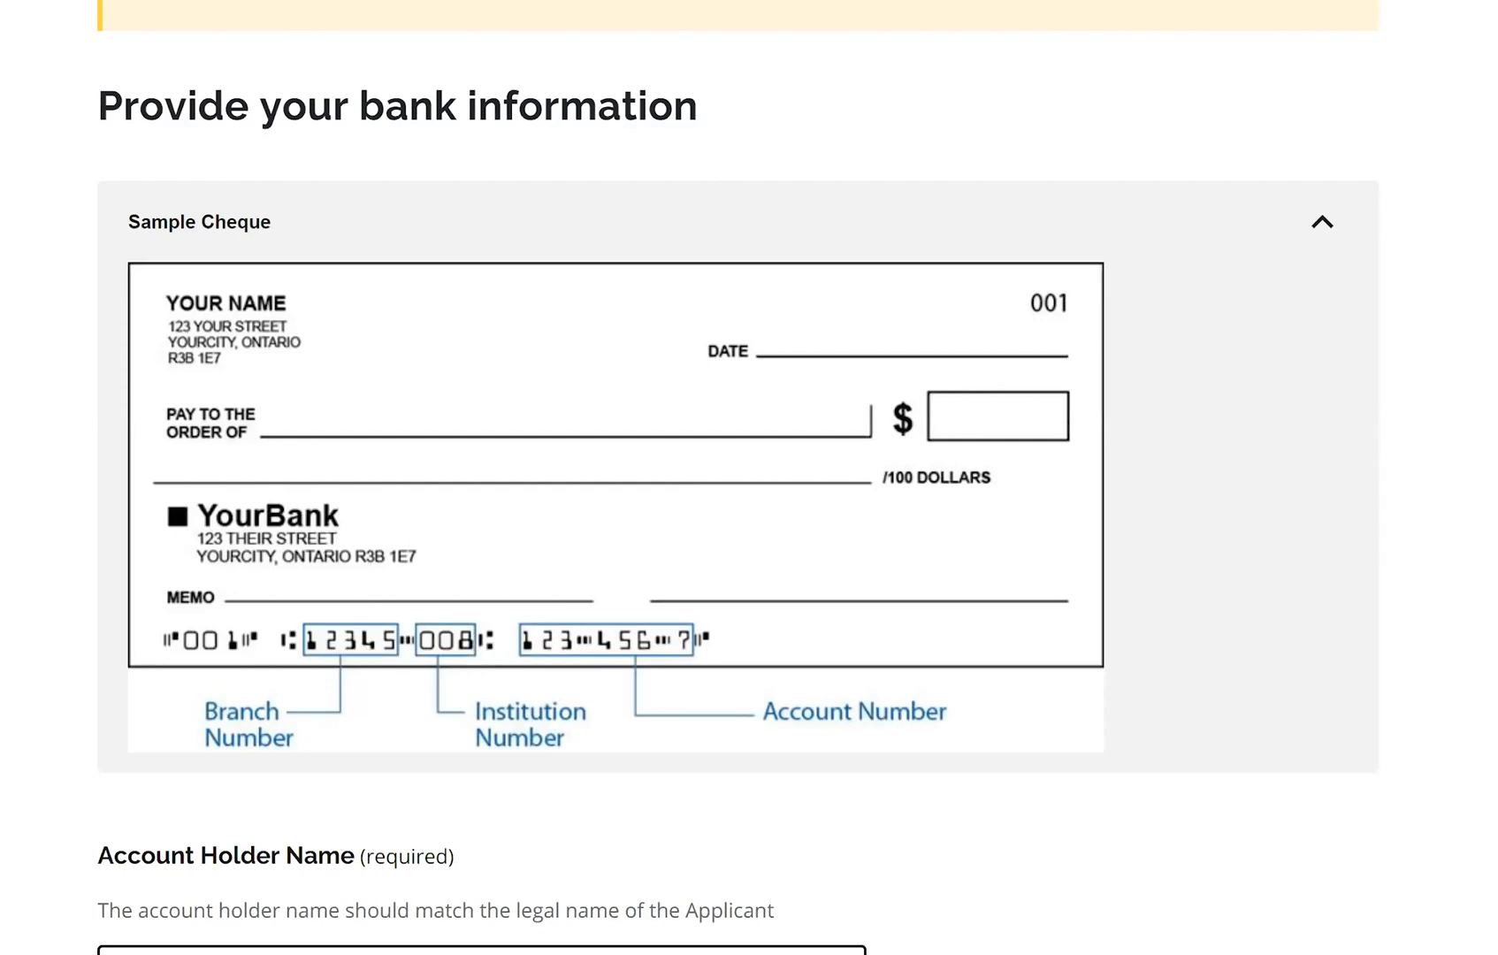
scroll(1069, 348, "down", 8)
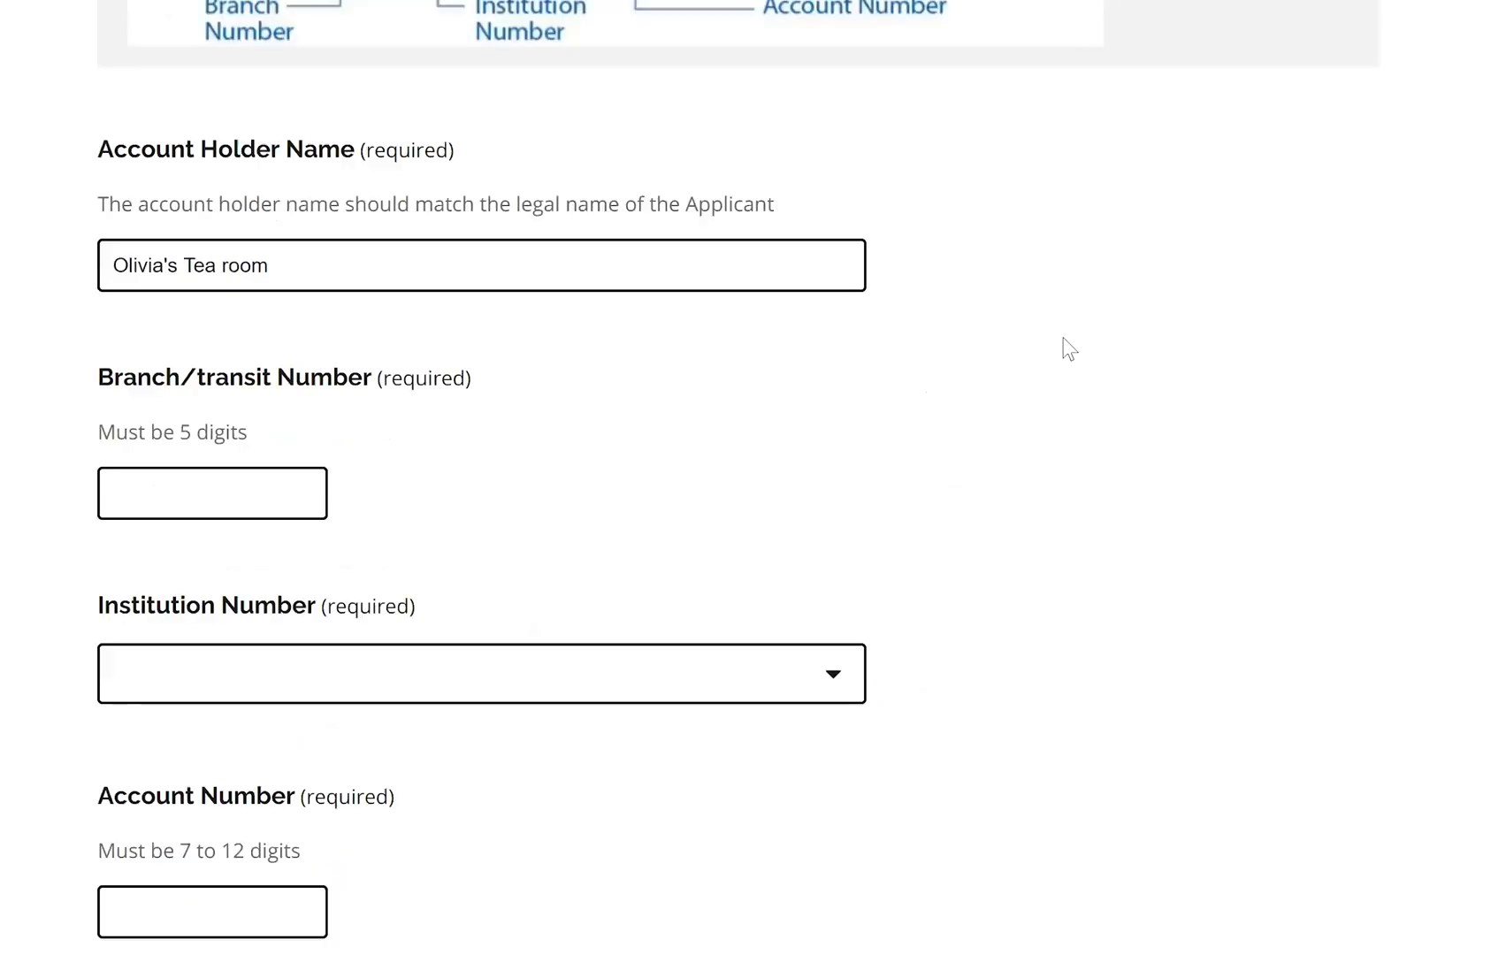
Enter branch number 14712 and choose institution 004 - The Toronto-Dominion Bank
left_click(135, 491)
type("14712")
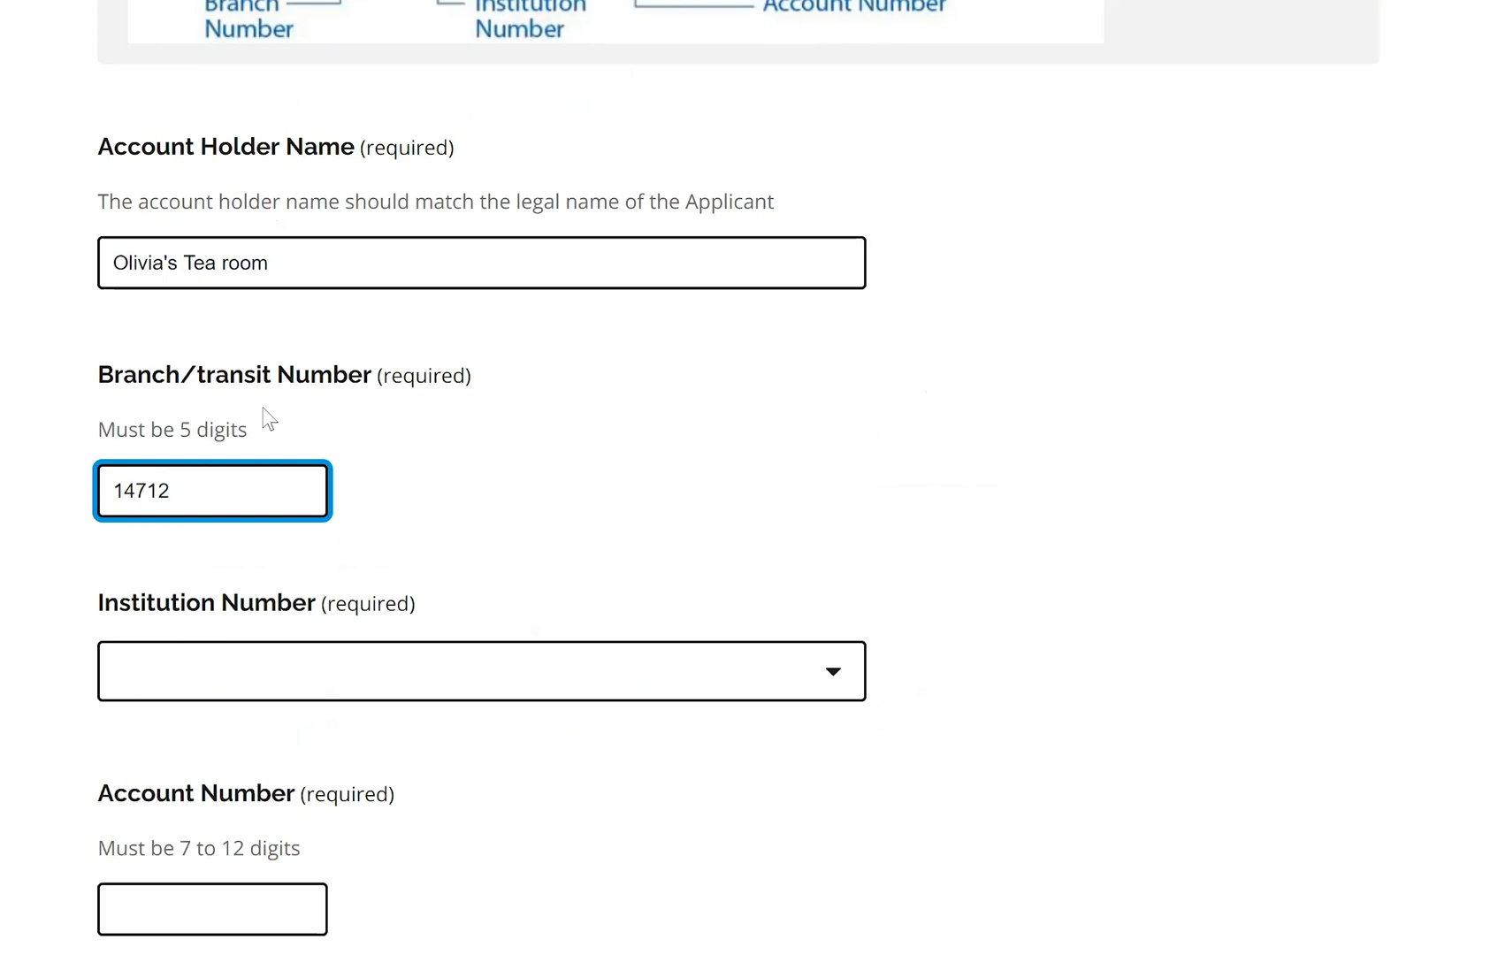
left_click(837, 688)
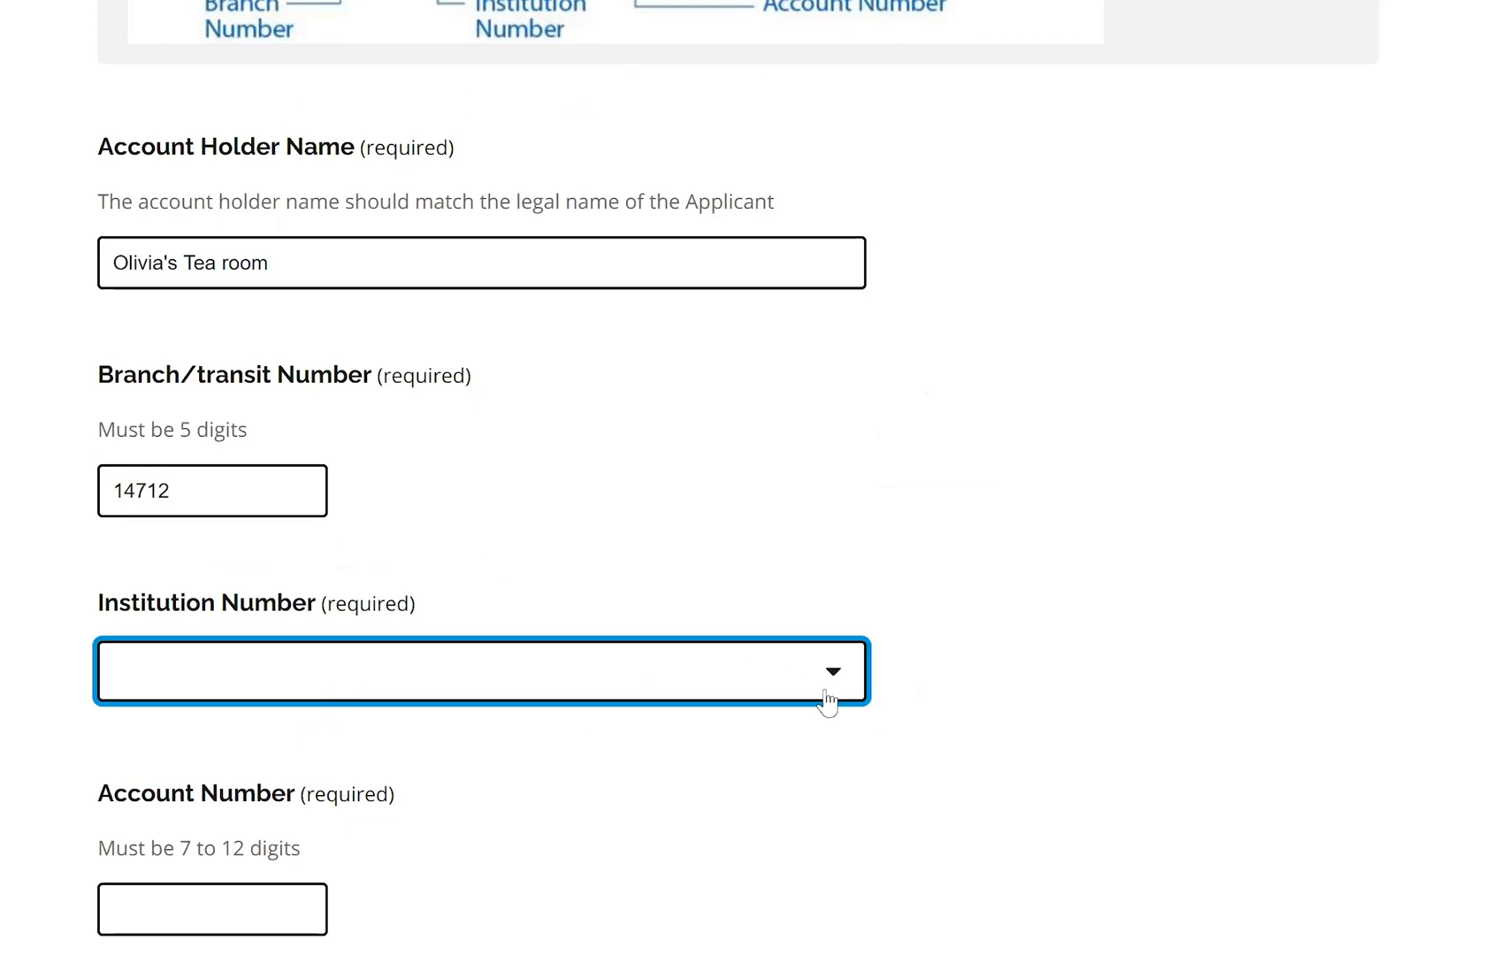
left_click(830, 700)
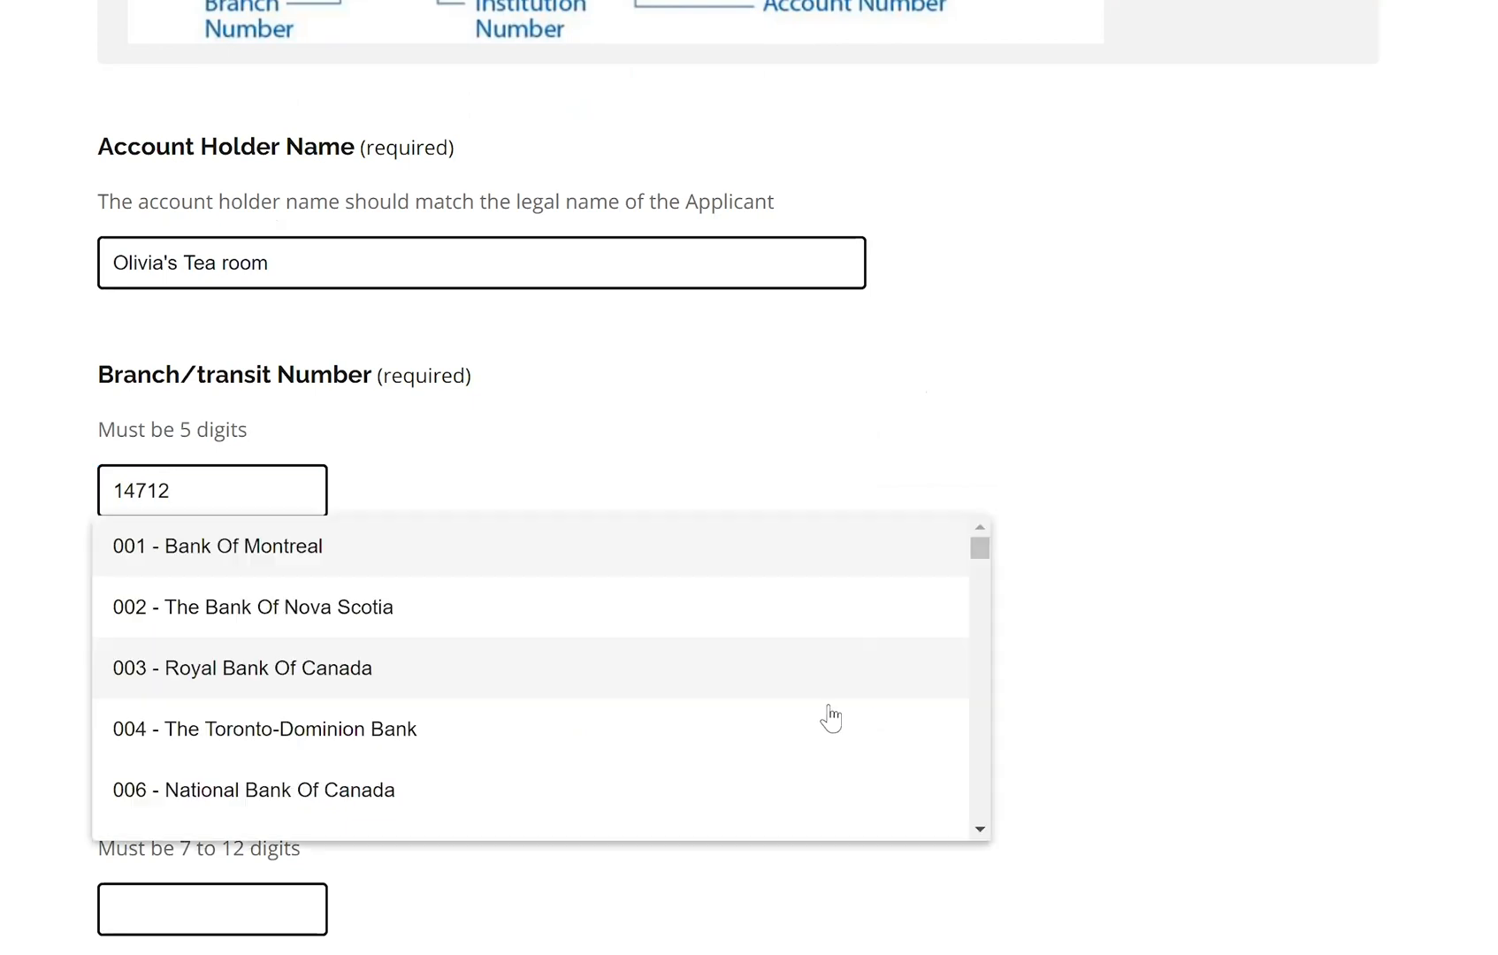
left_click(403, 743)
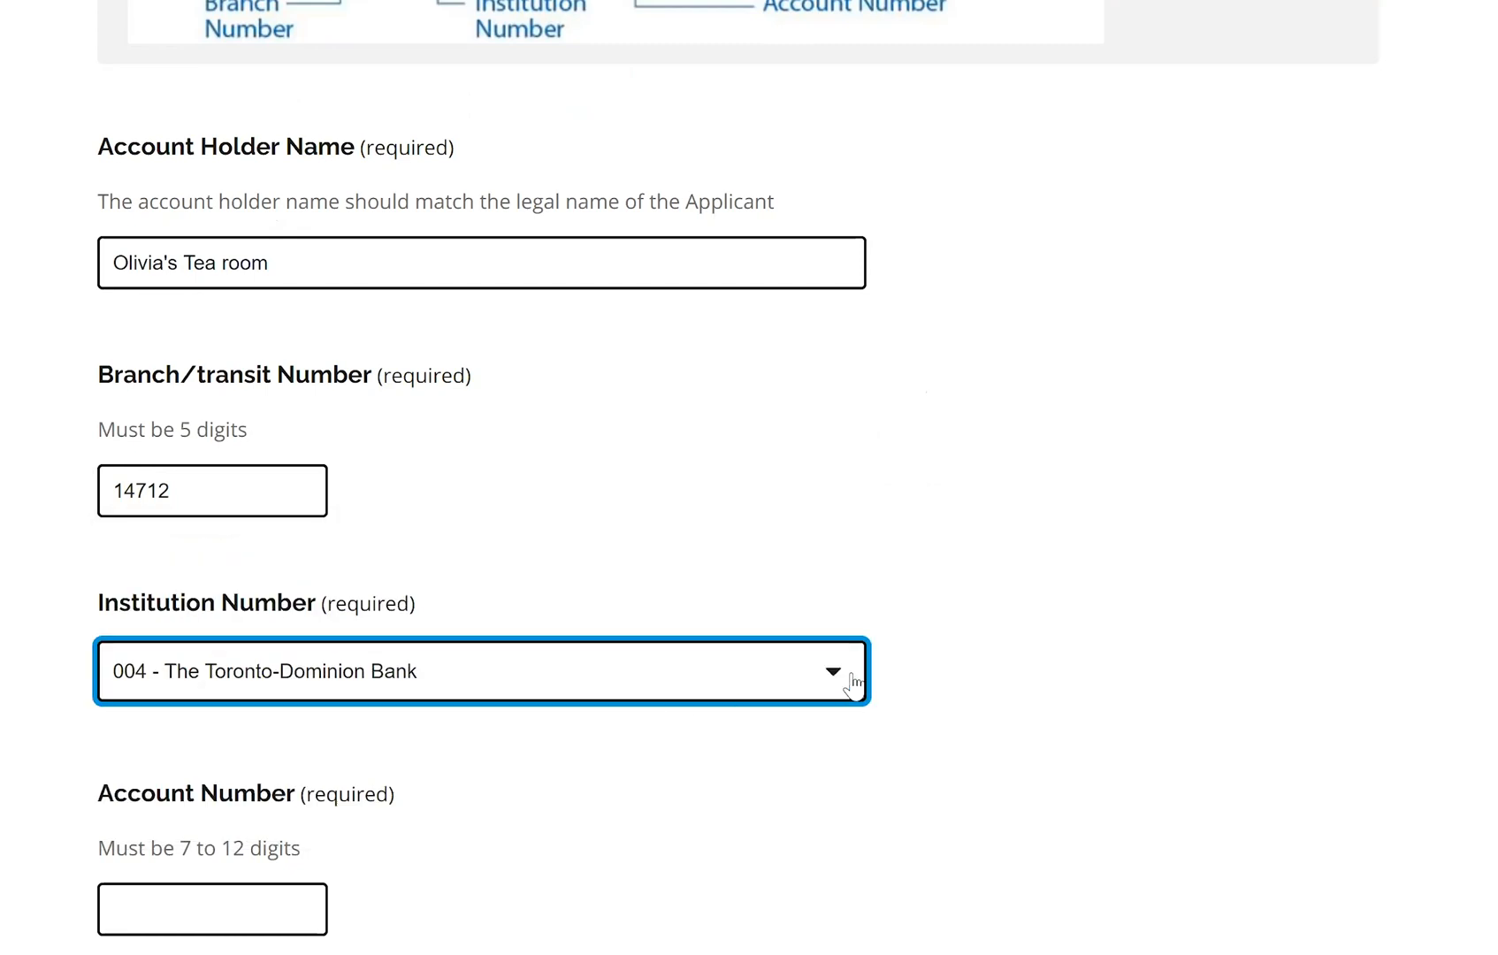
left_click(830, 695)
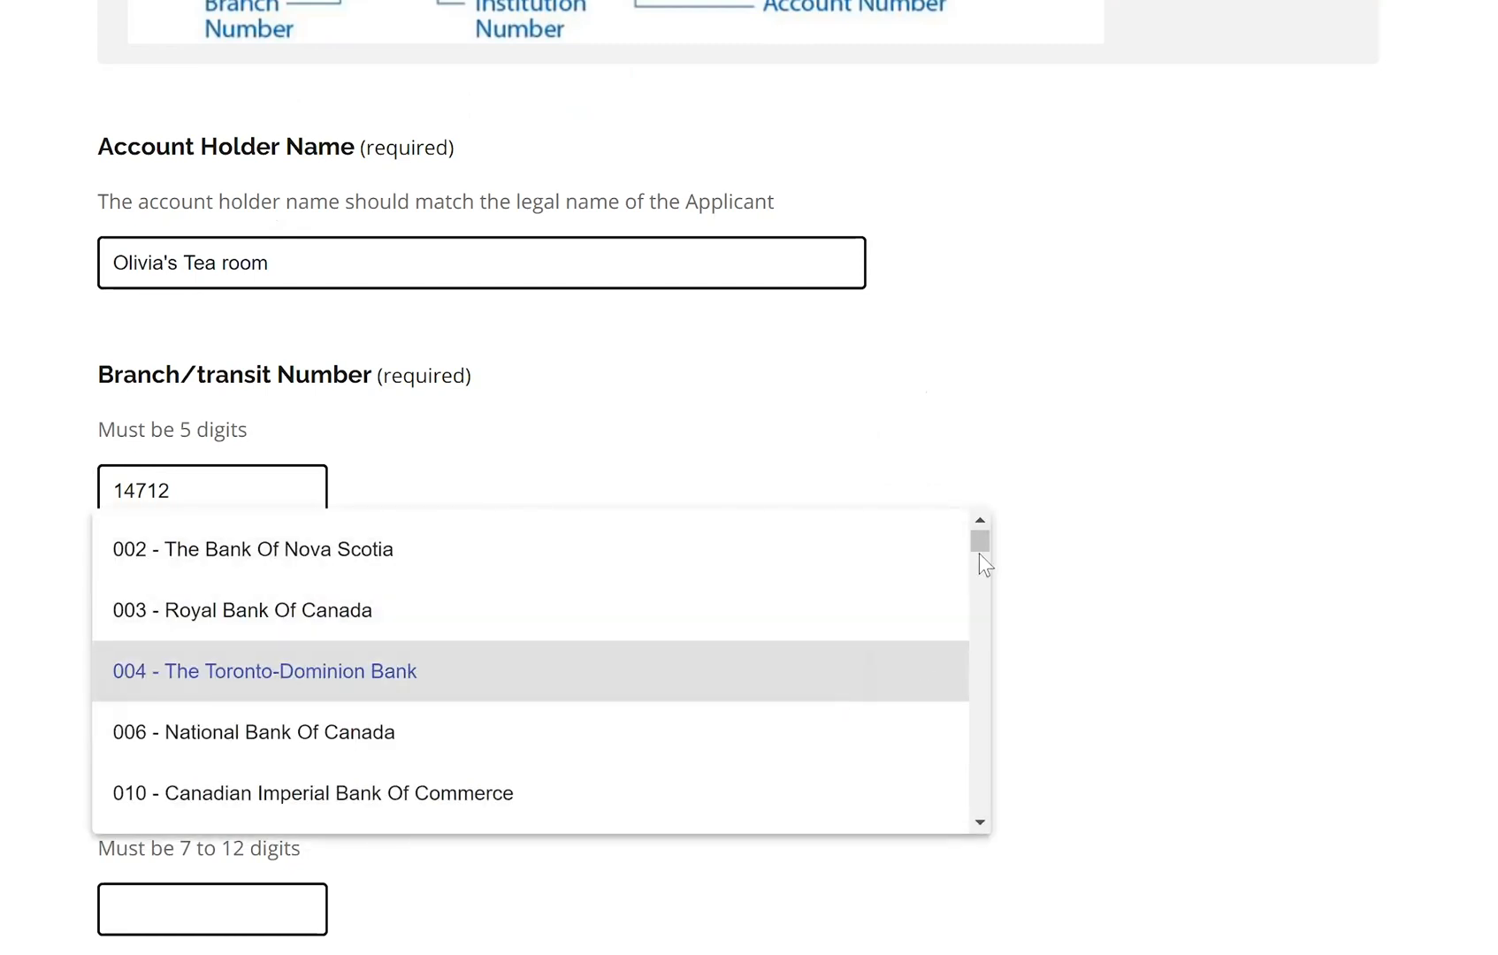
scroll(979, 556, "down", 3)
left_click(993, 600)
mouse_move(991, 599)
left_mouse_down()
mouse_move(971, 613)
mouse_move(989, 637)
mouse_move(988, 700)
mouse_move(1007, 606)
left_mouse_up()
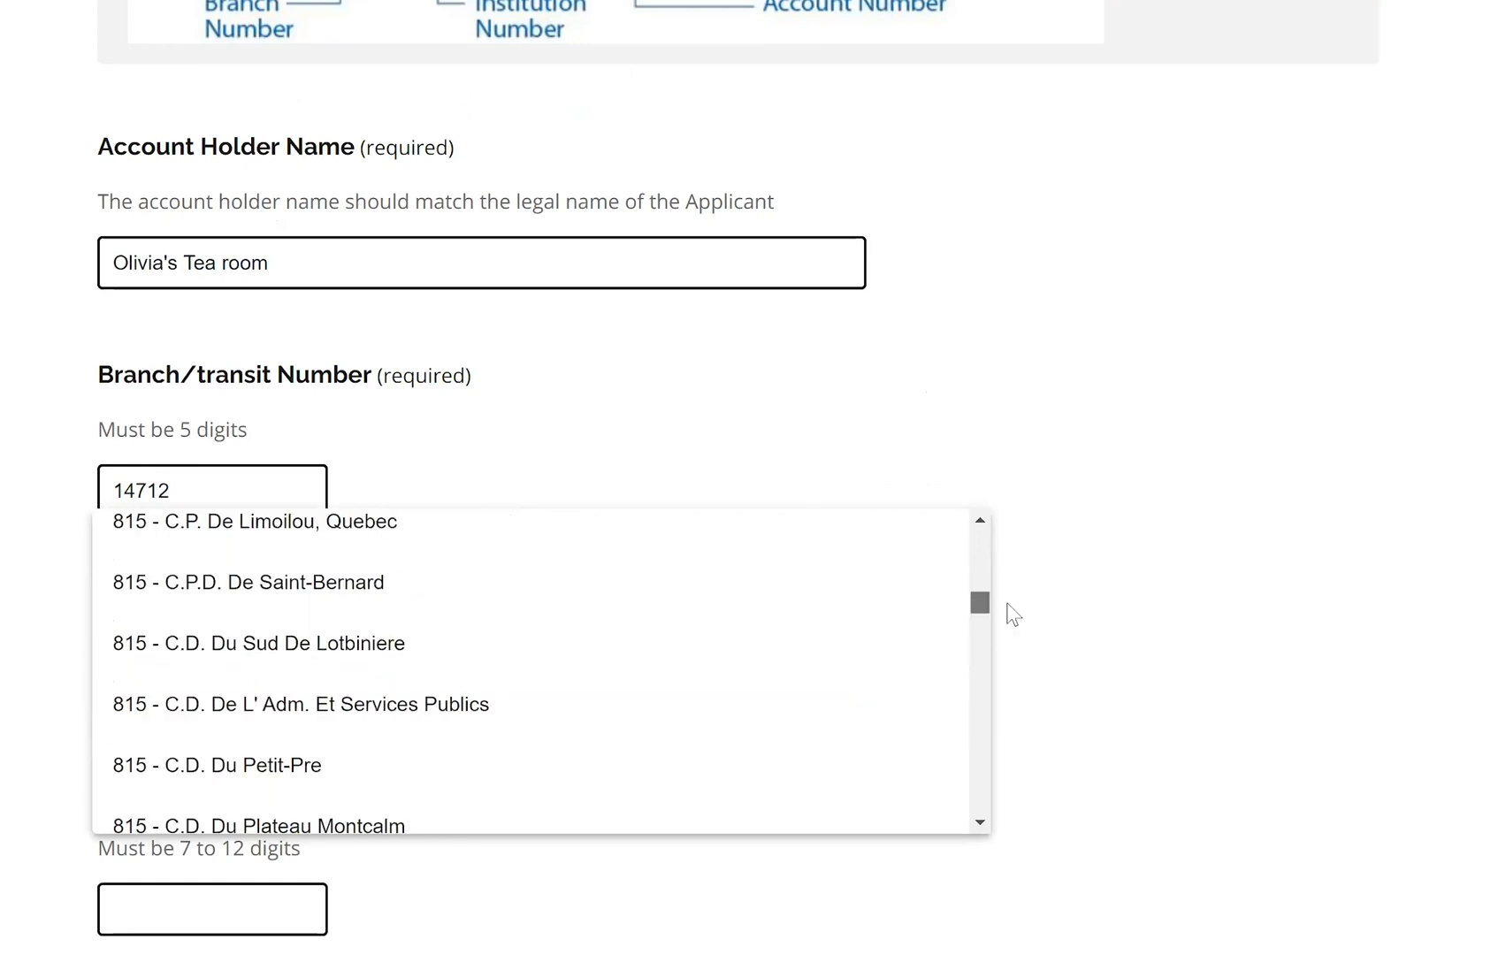
left_click(1145, 570)
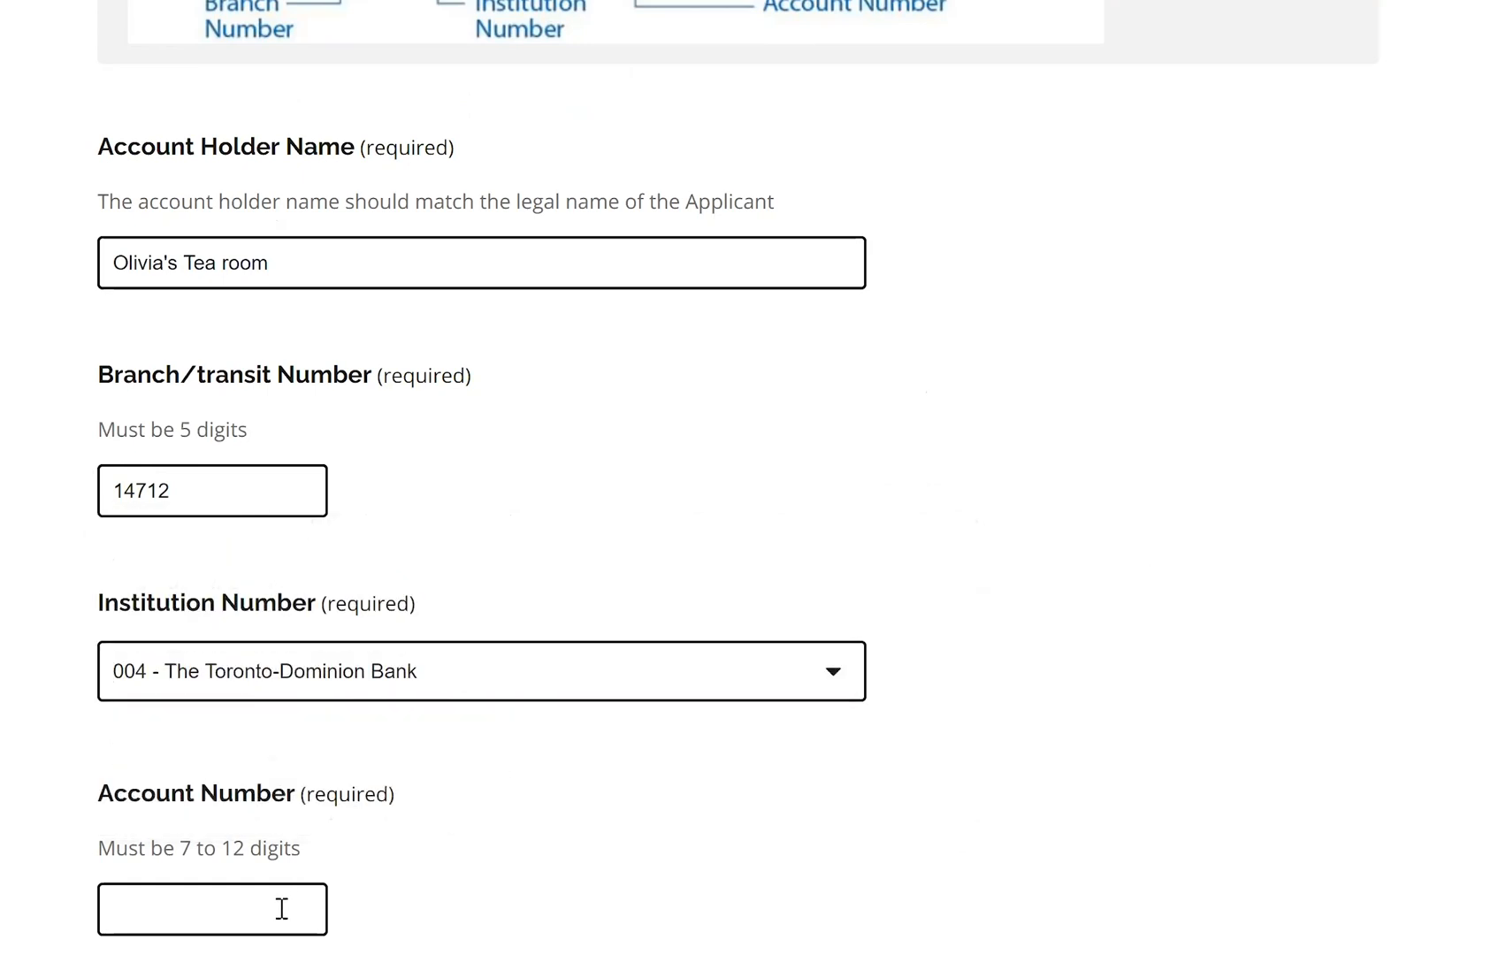
Enter the bank account number
left_click(213, 904)
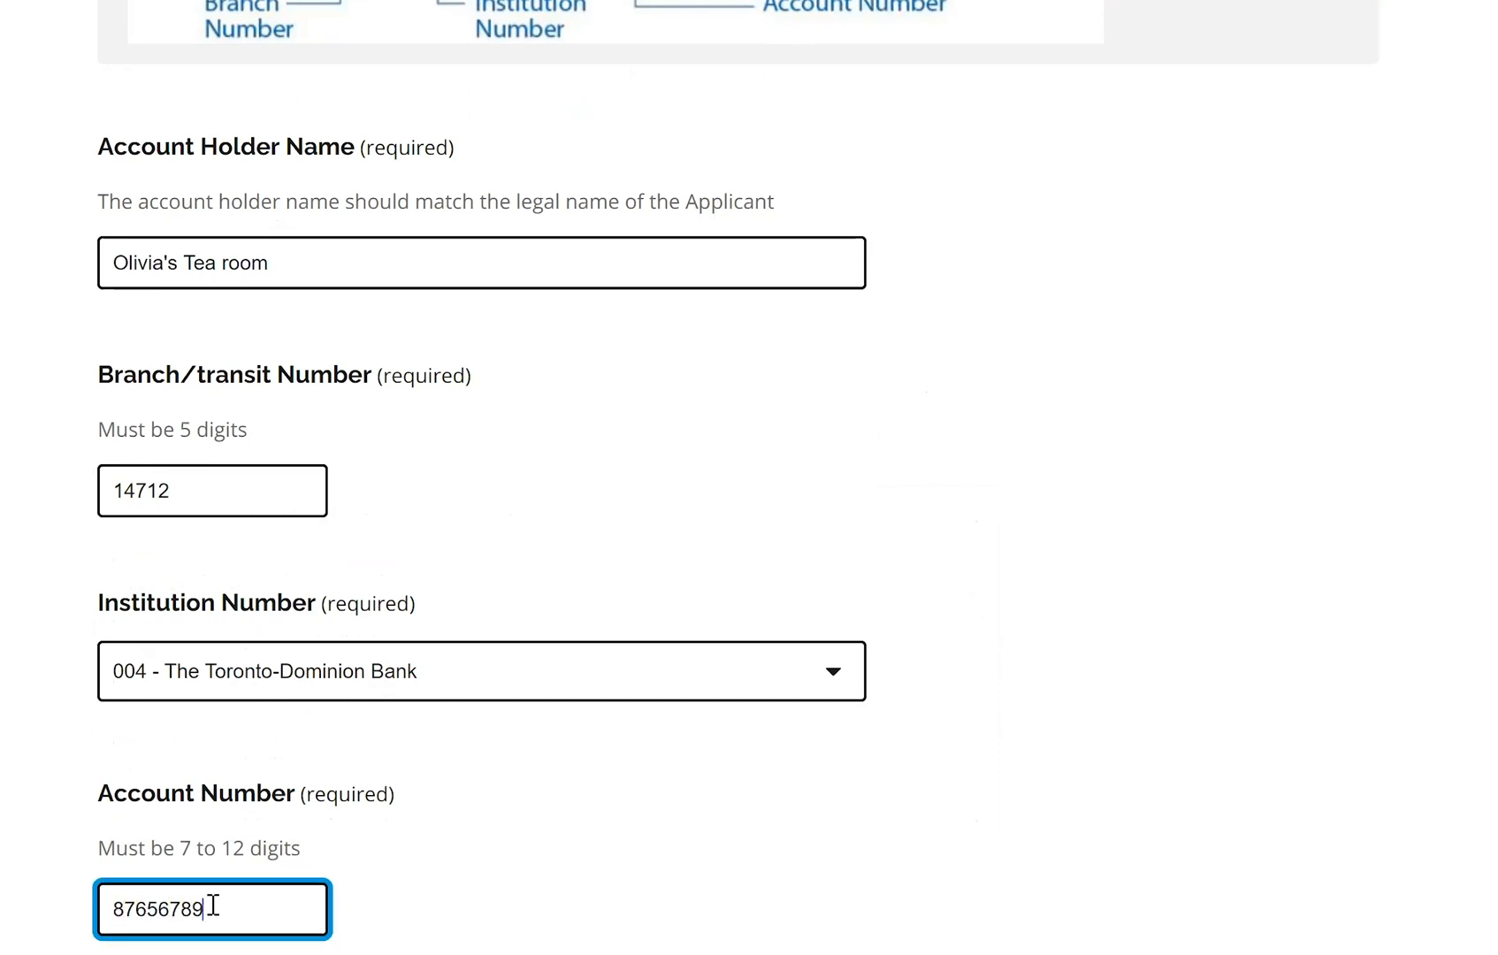
scroll(734, 471, "down", 1)
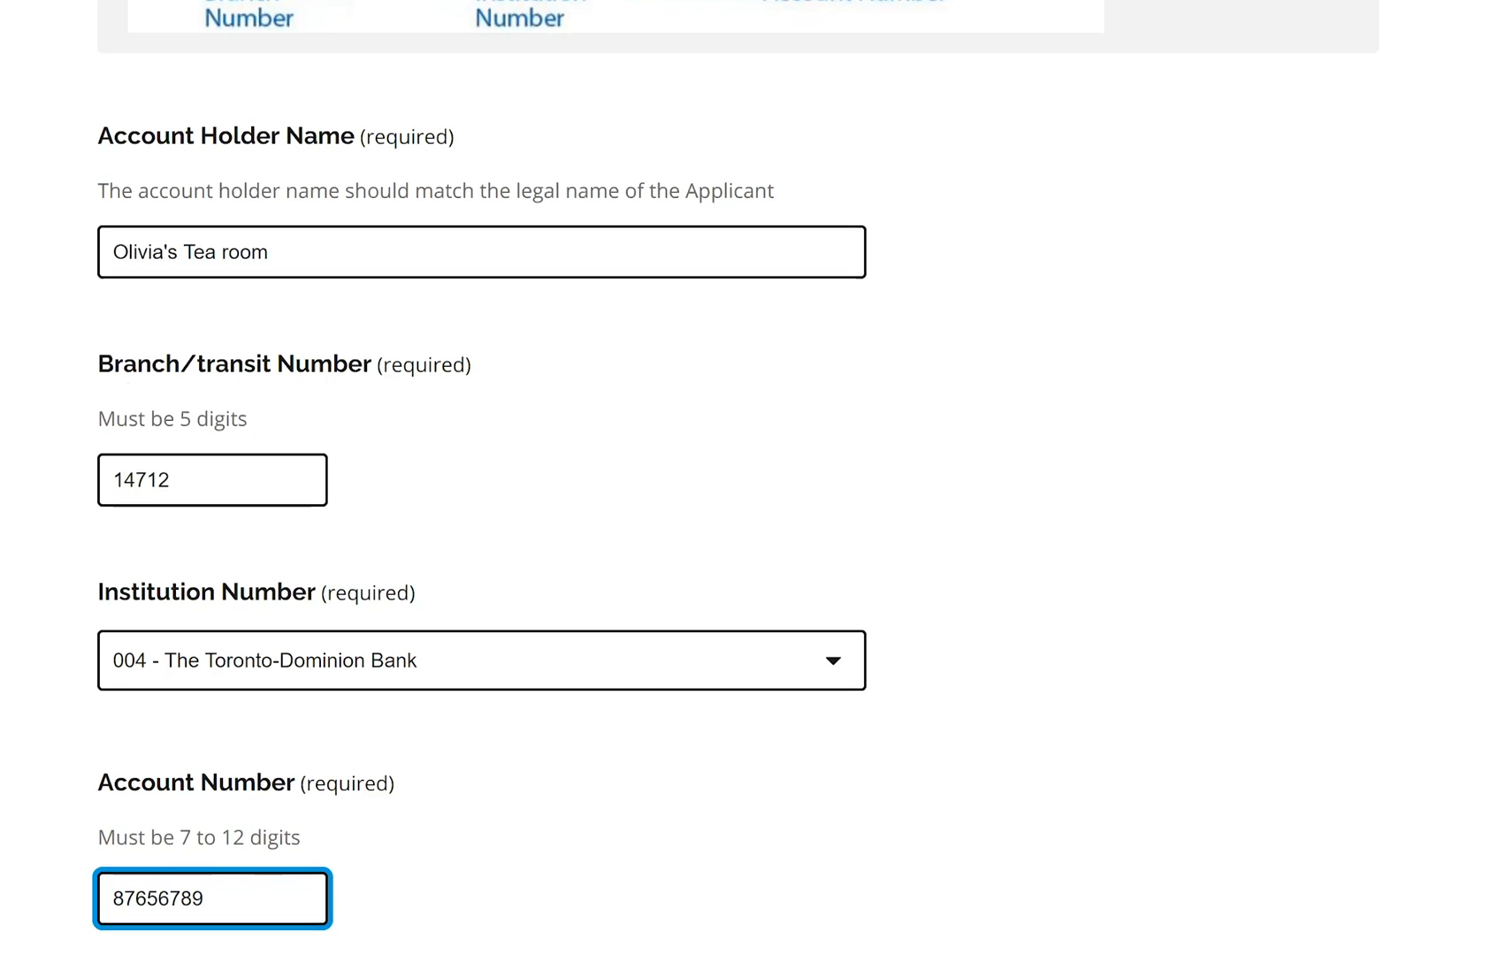
scroll(619, 752, "down", 3)
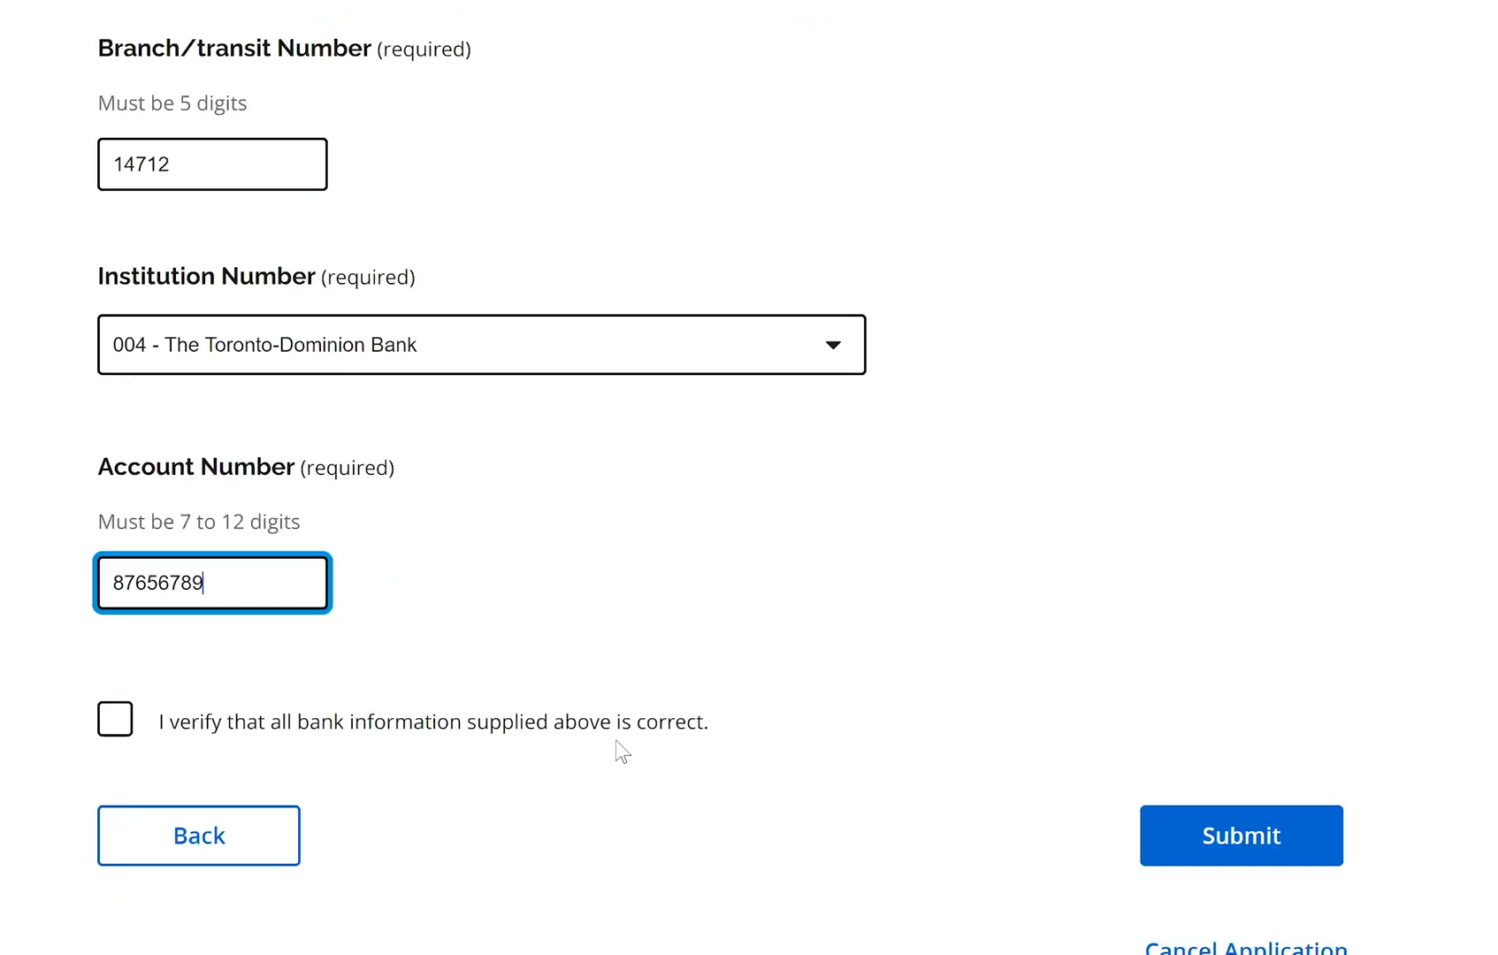
Confirm the bank information, then submit after ticking both attestations and agreeing to the terms
left_click(124, 739)
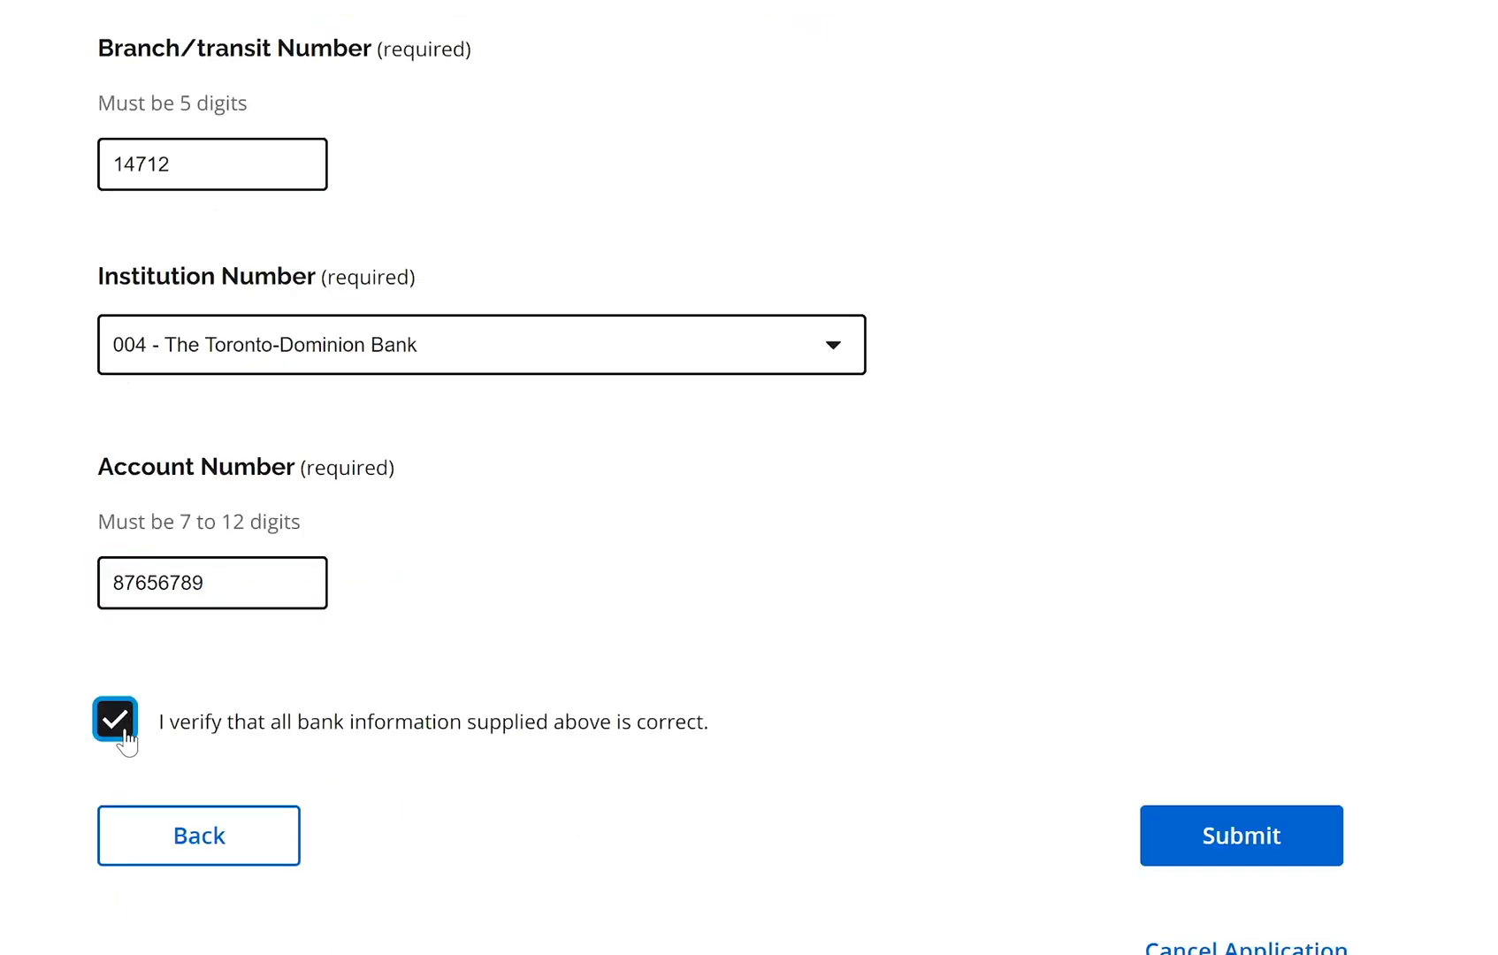
left_click(1265, 845)
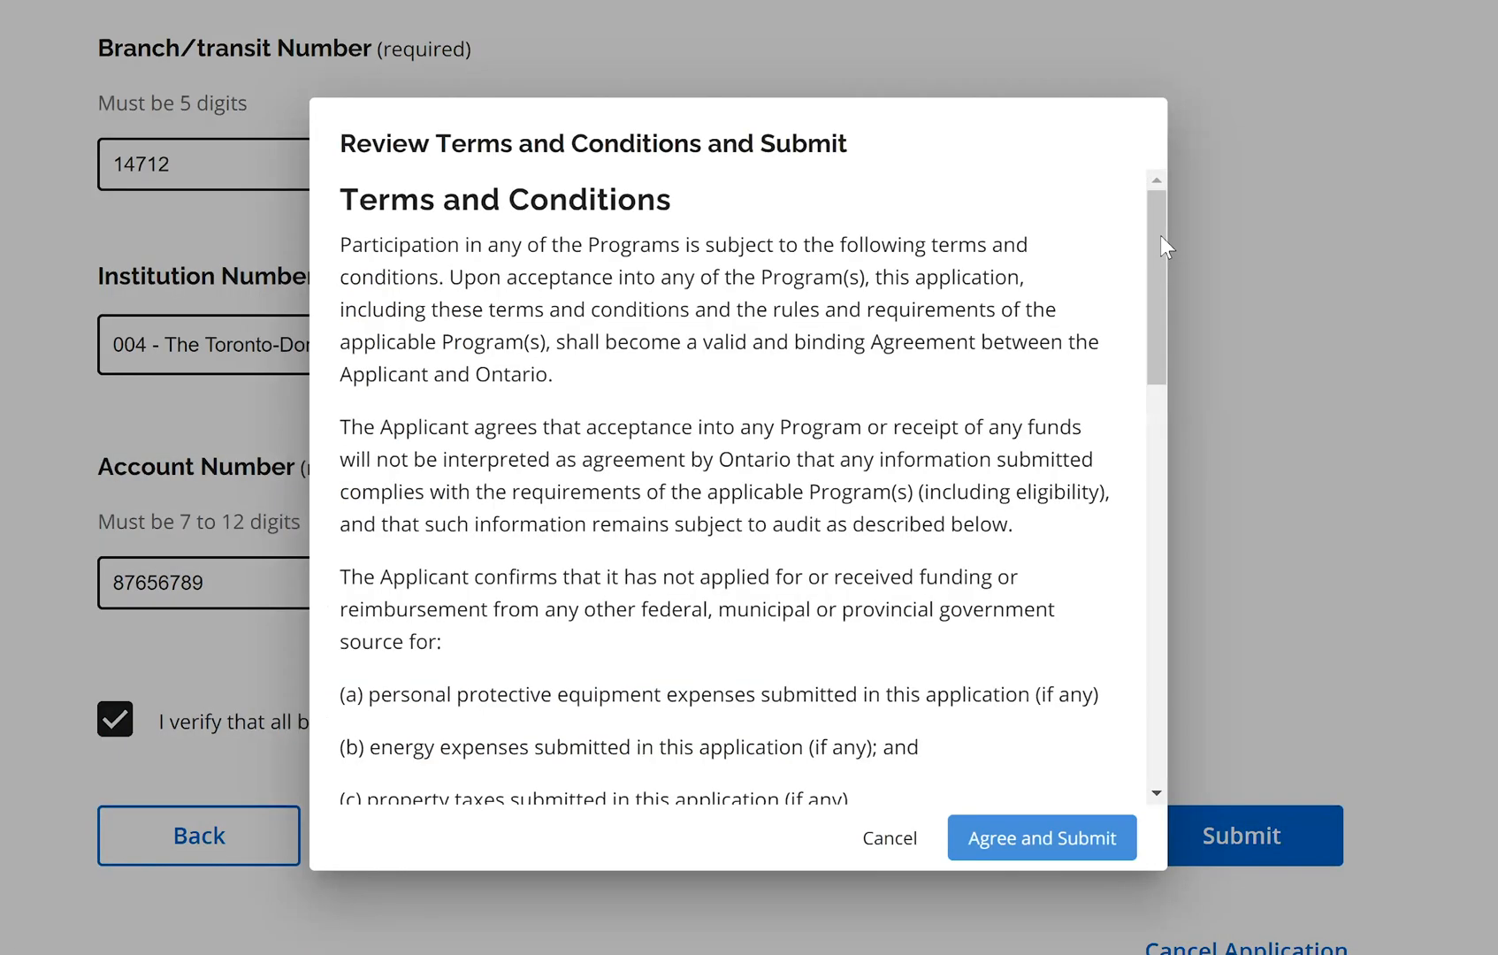
scroll(1161, 235, "down", 5)
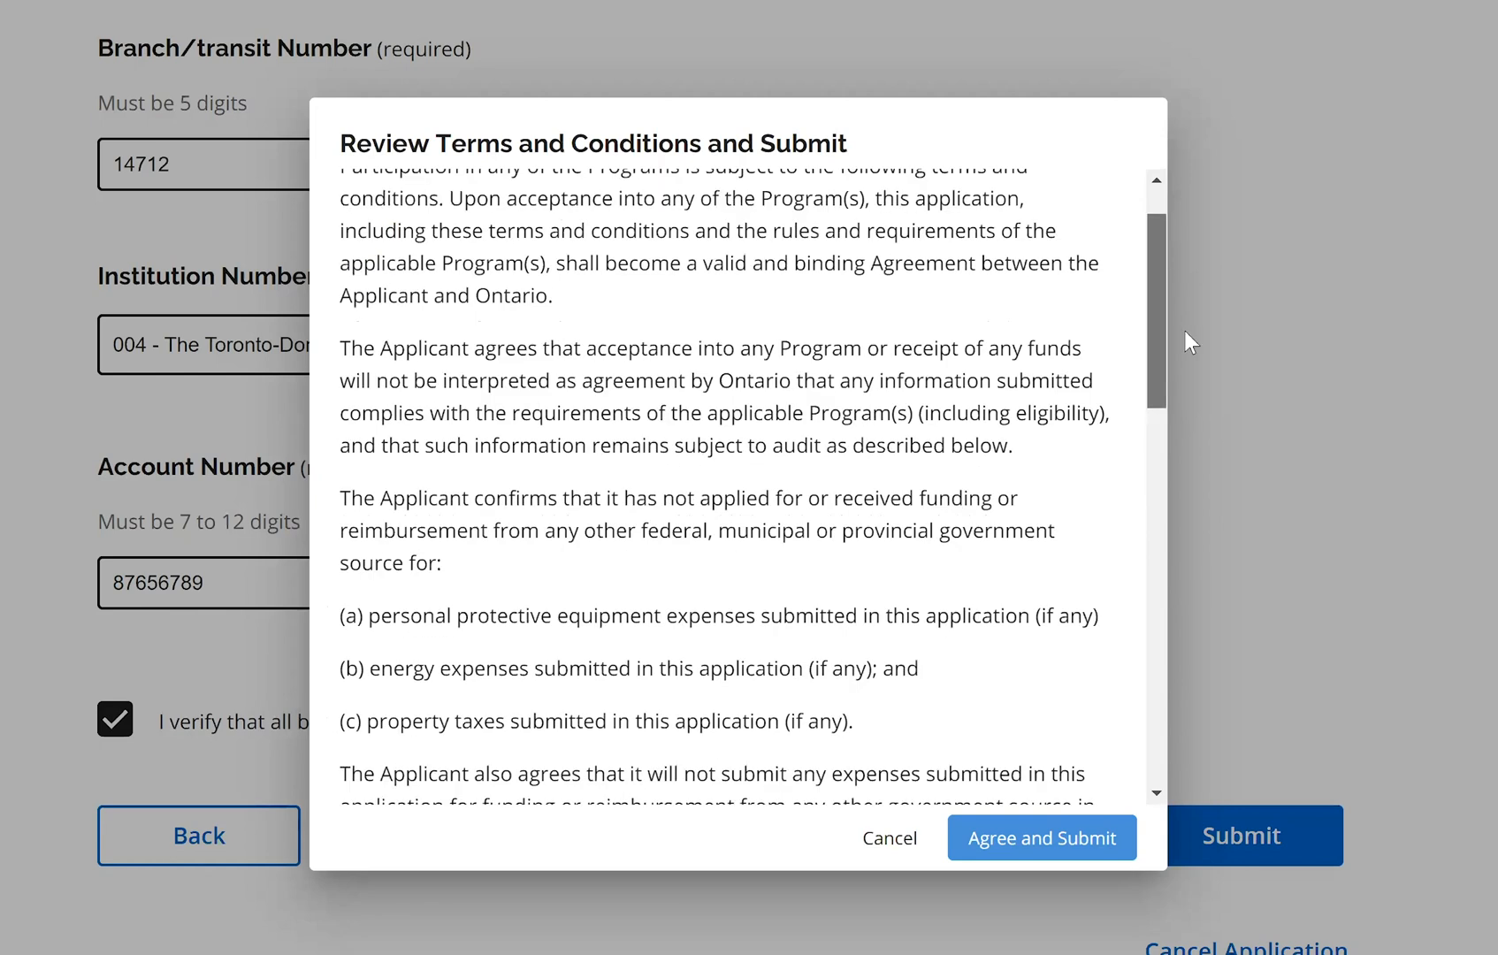
scroll(1177, 626, "down", 10)
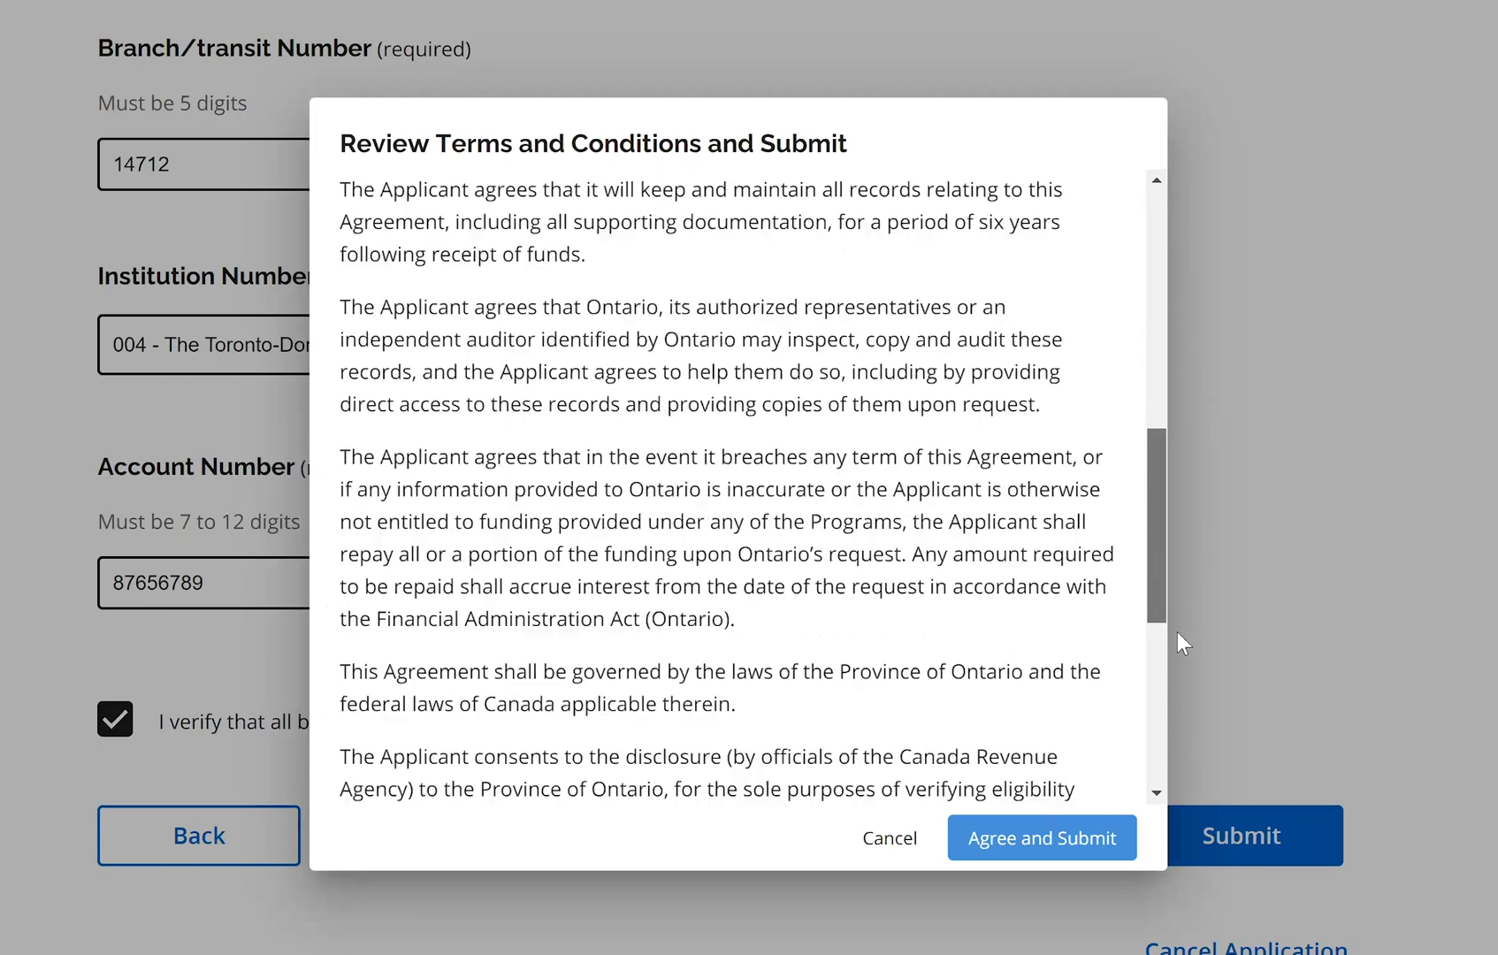
left_click(360, 500)
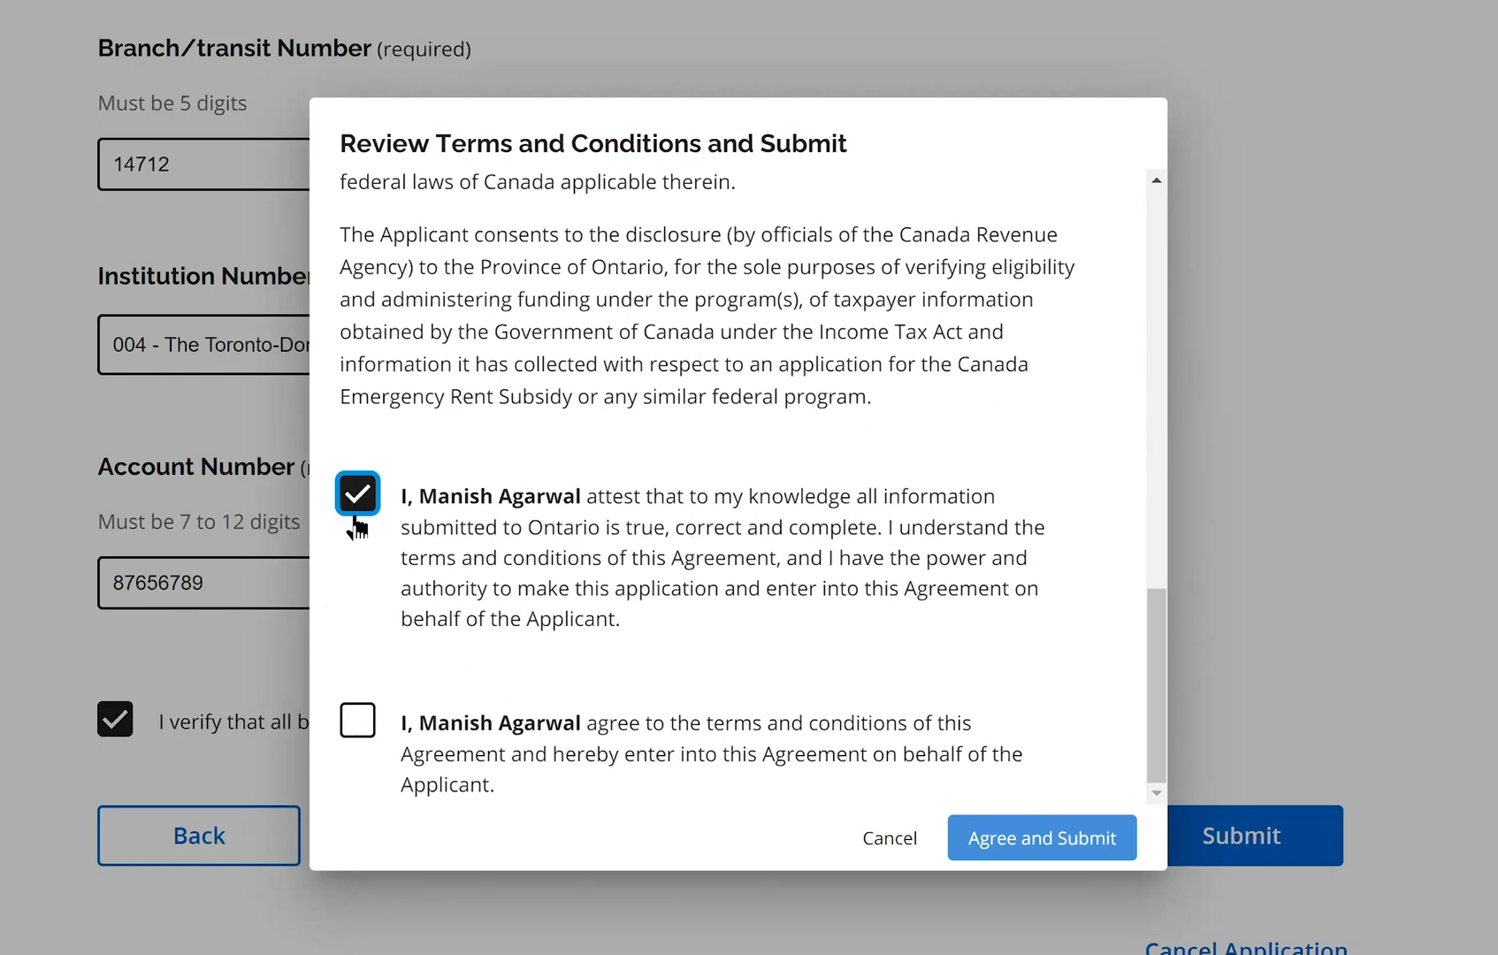
left_click(362, 729)
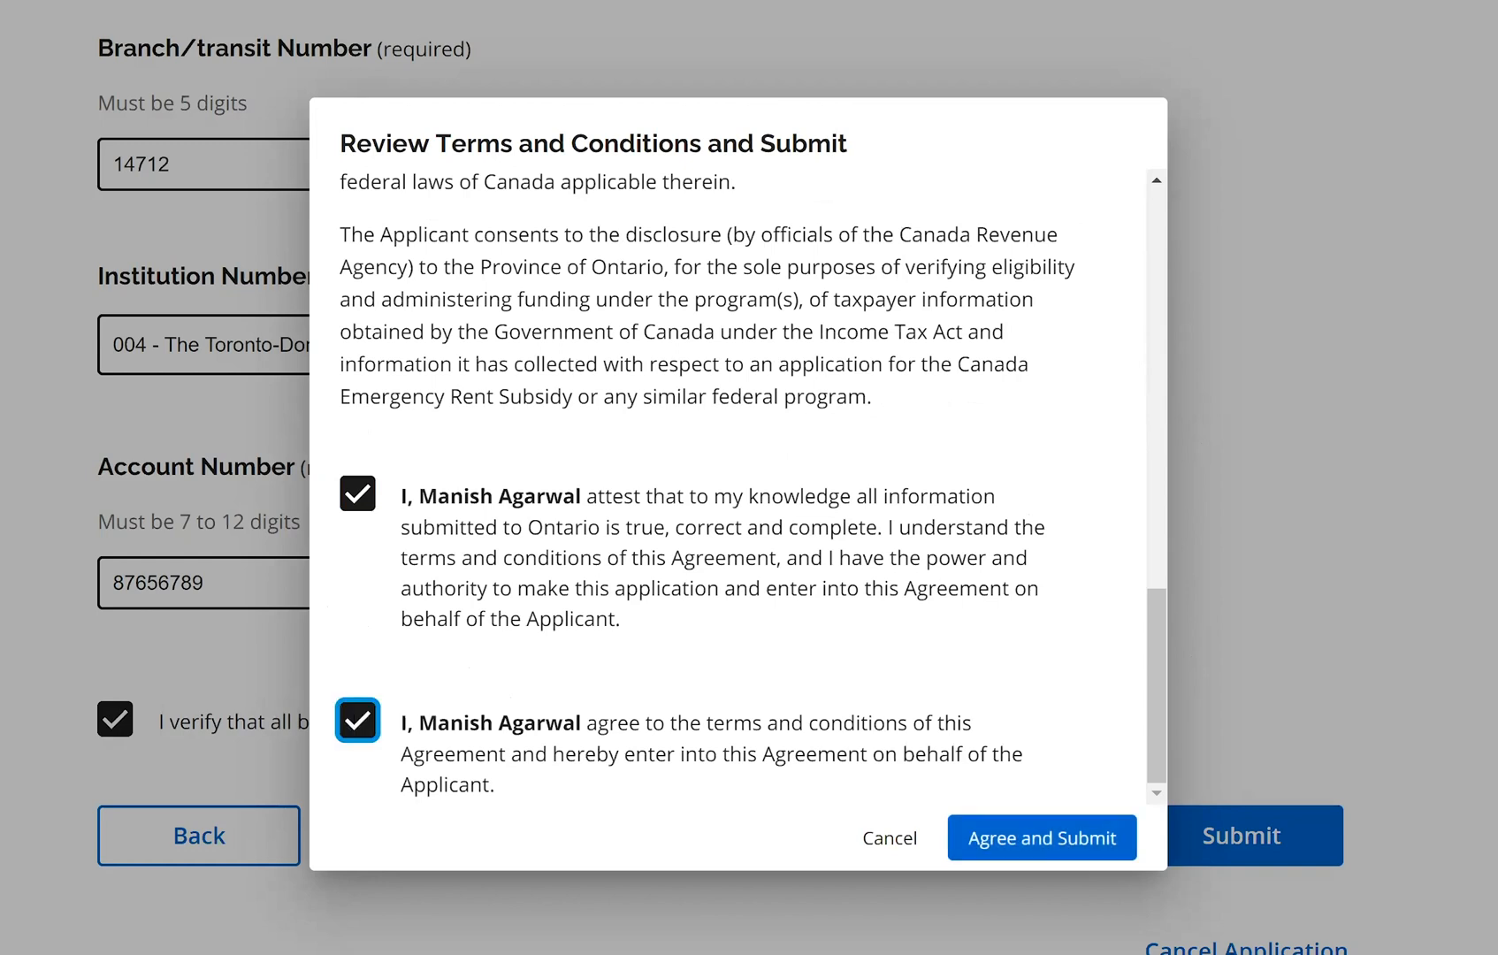
left_click(1008, 847)
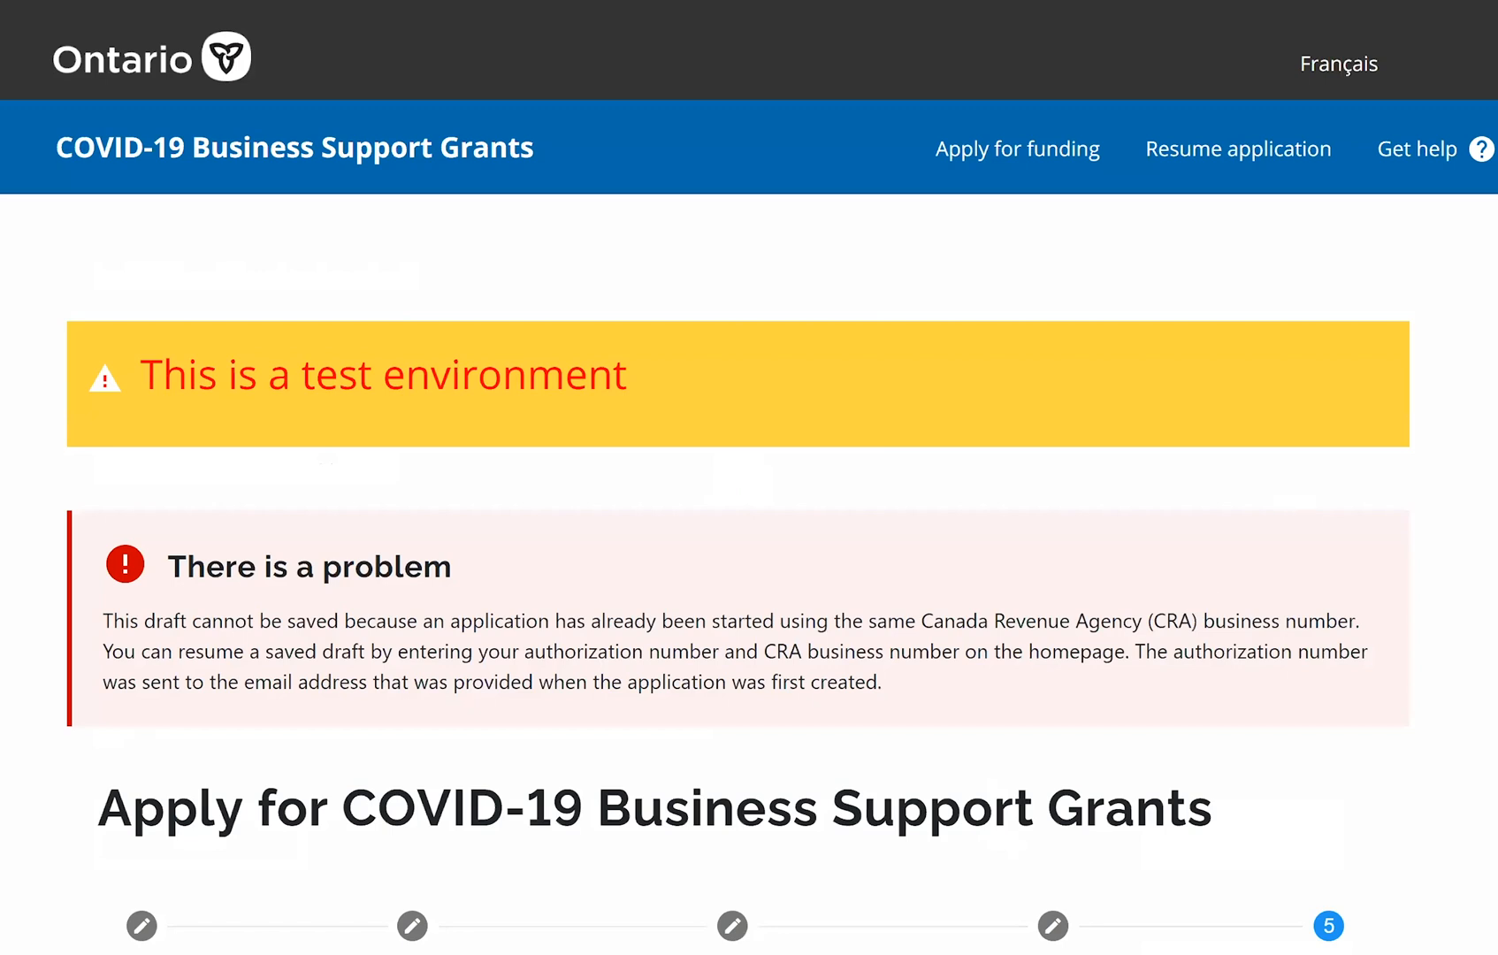
Scroll through the 'There is a problem' duplicate-application error page
scroll(749, 477, "down", 2)
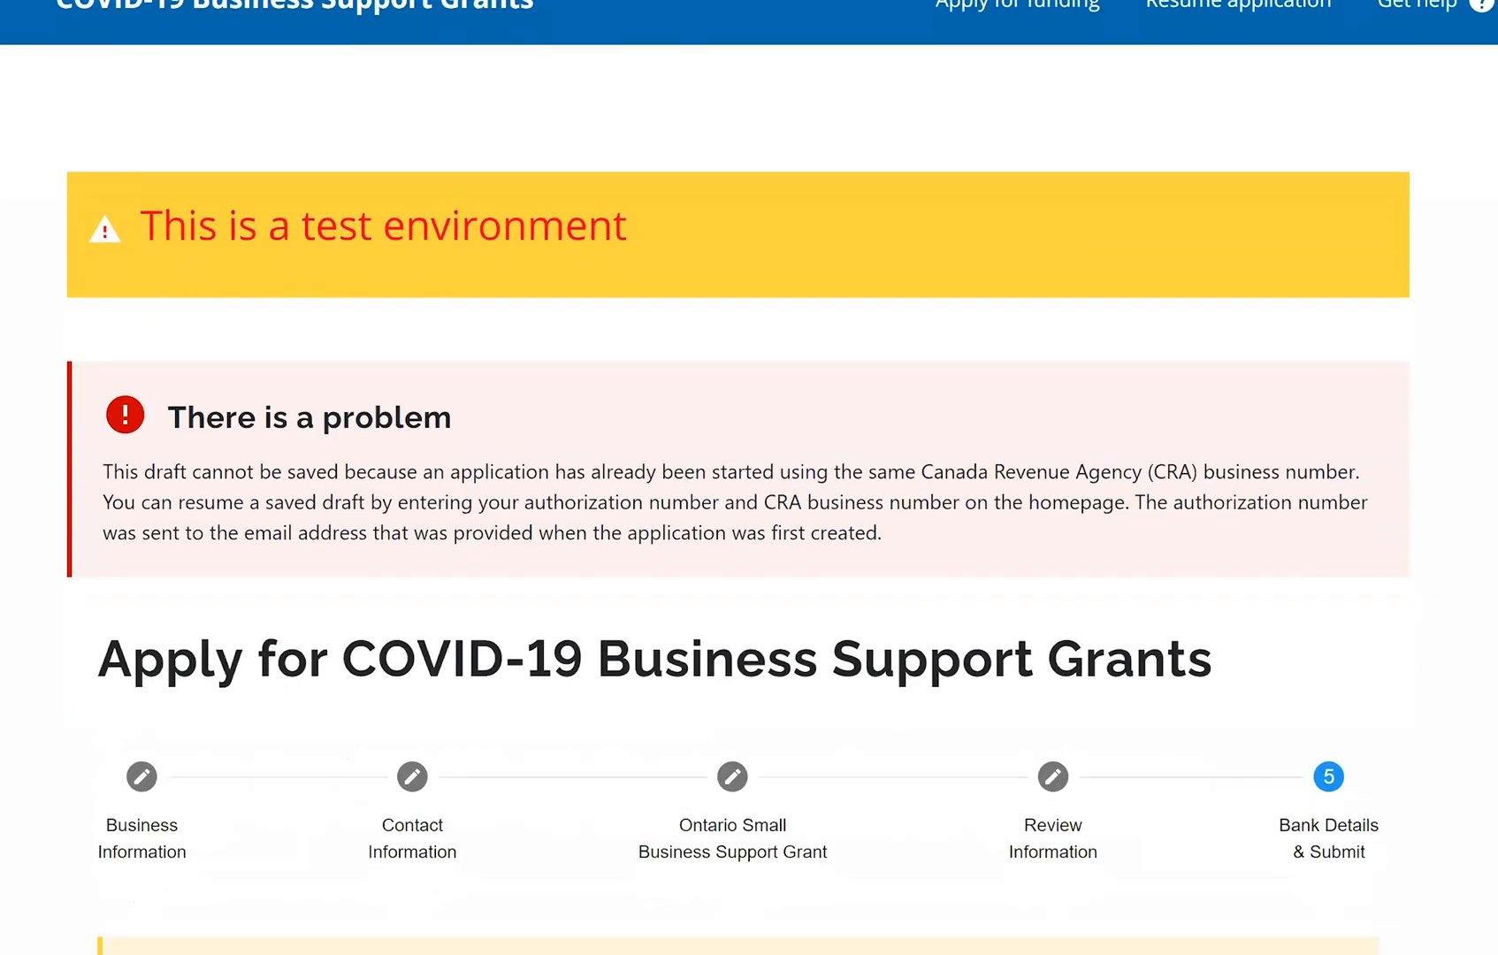
scroll(472, 258, "down", 2)
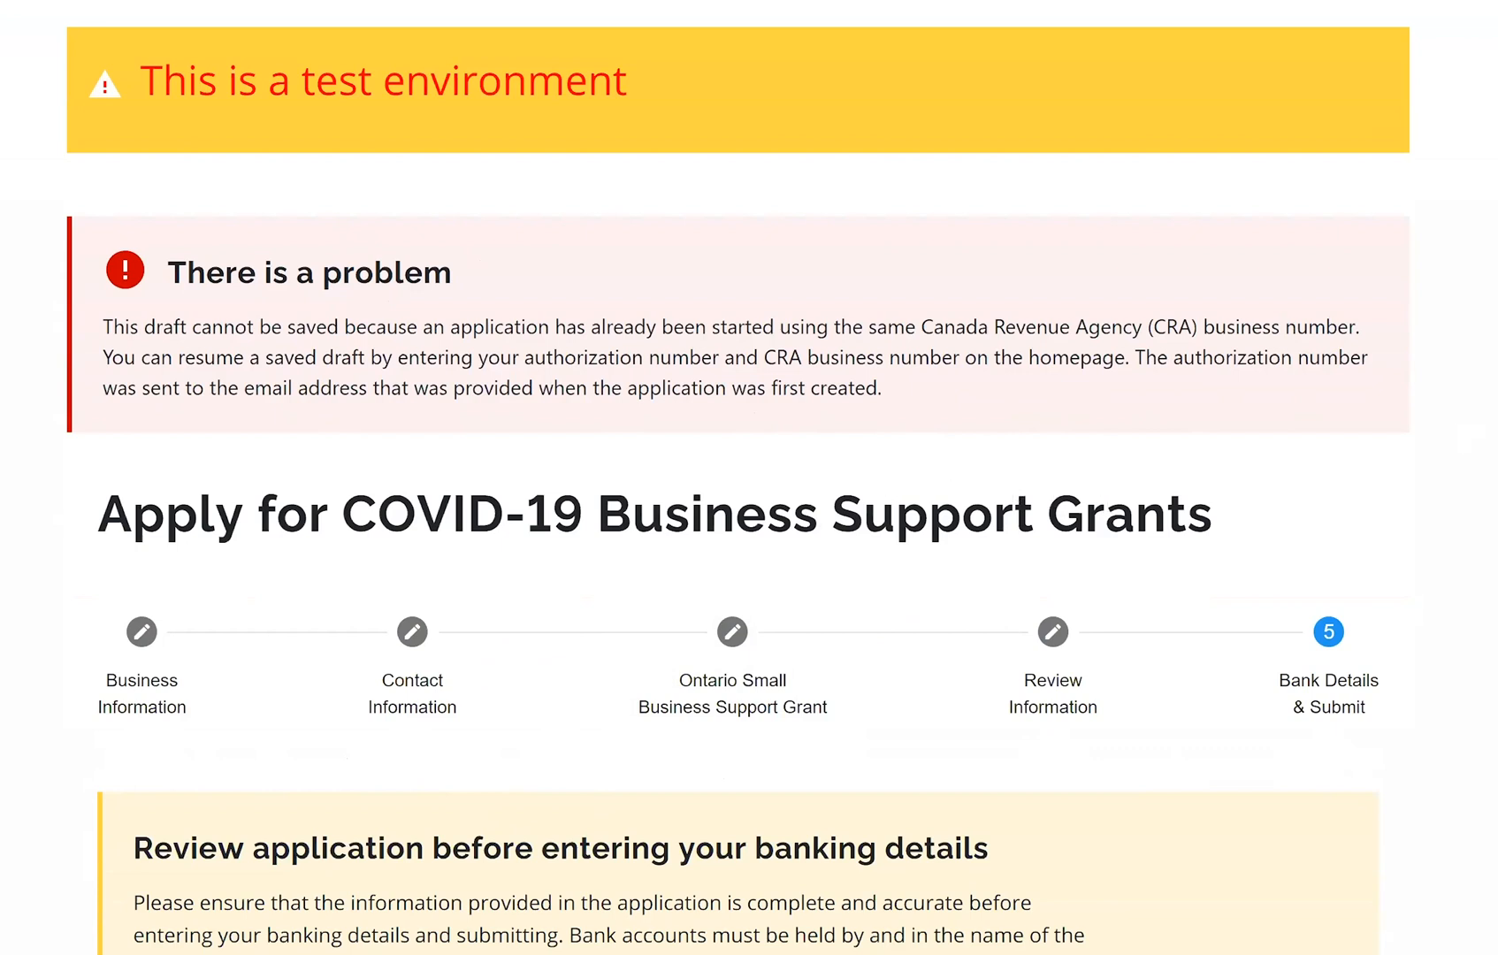
scroll(739, 477, "down", 1)
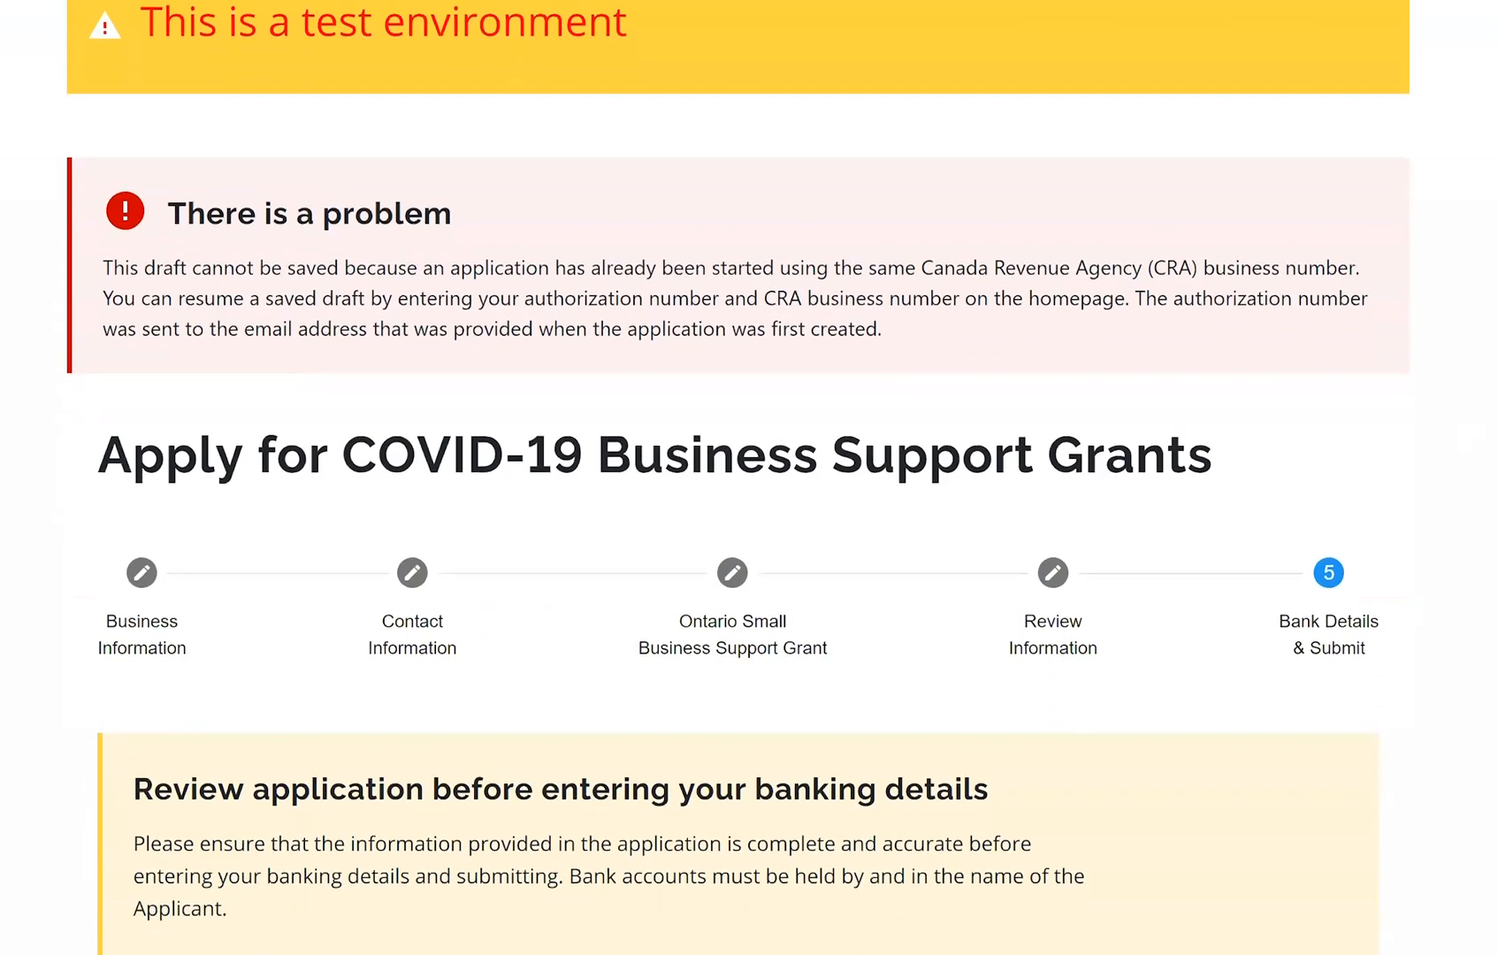
scroll(738, 478, "down", 6)
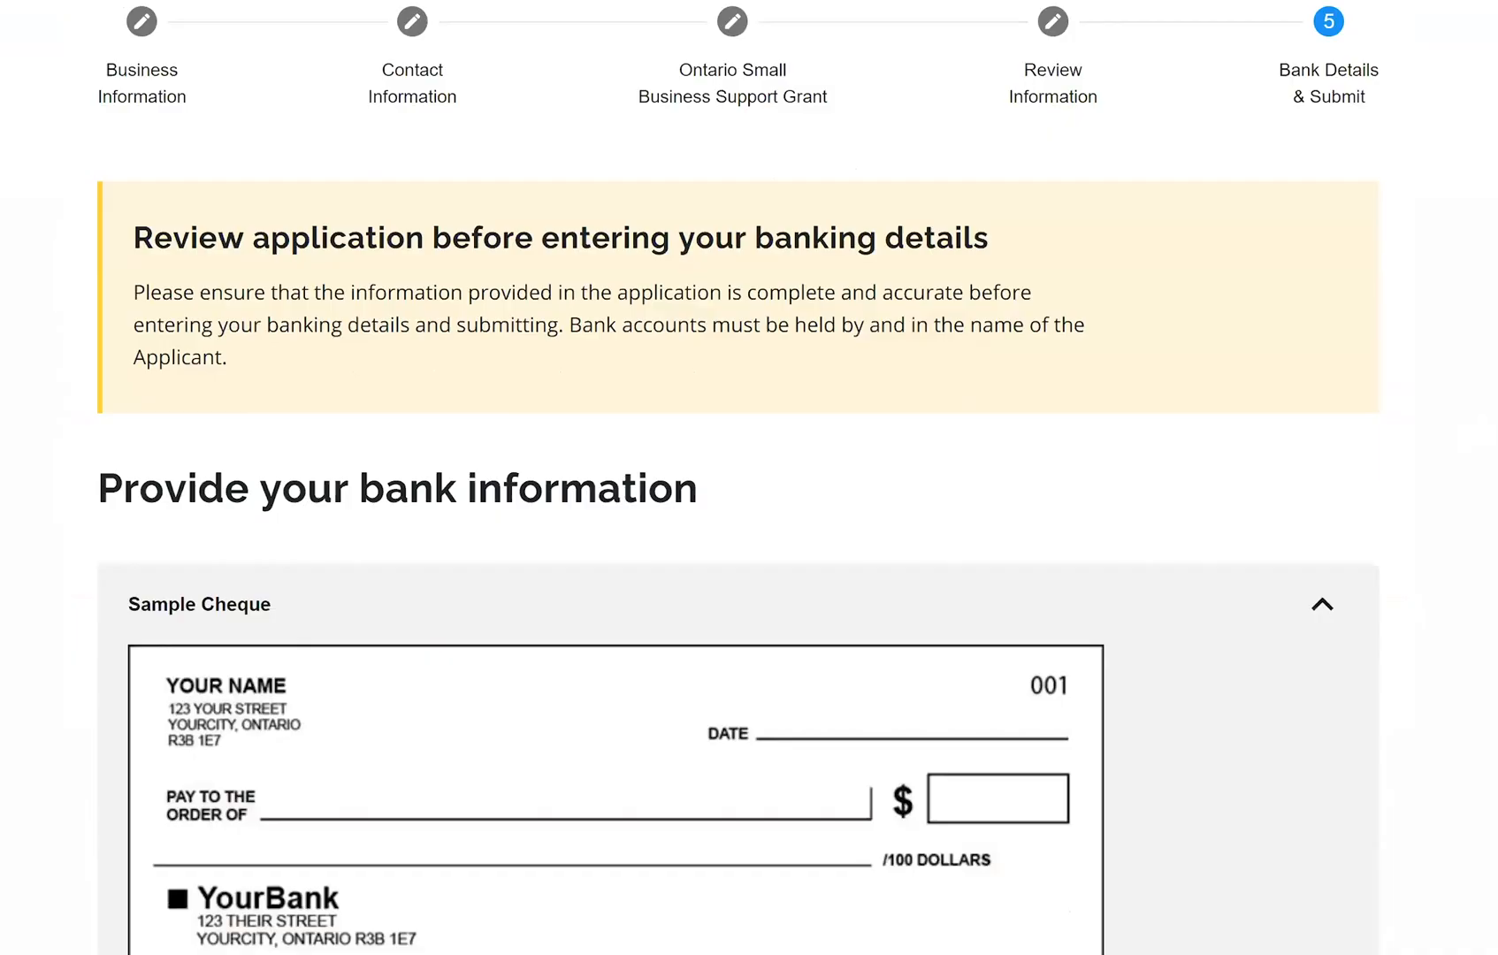
scroll(738, 478, "up", 5)
scroll(739, 477, "down", 9)
scroll(738, 478, "down", 12)
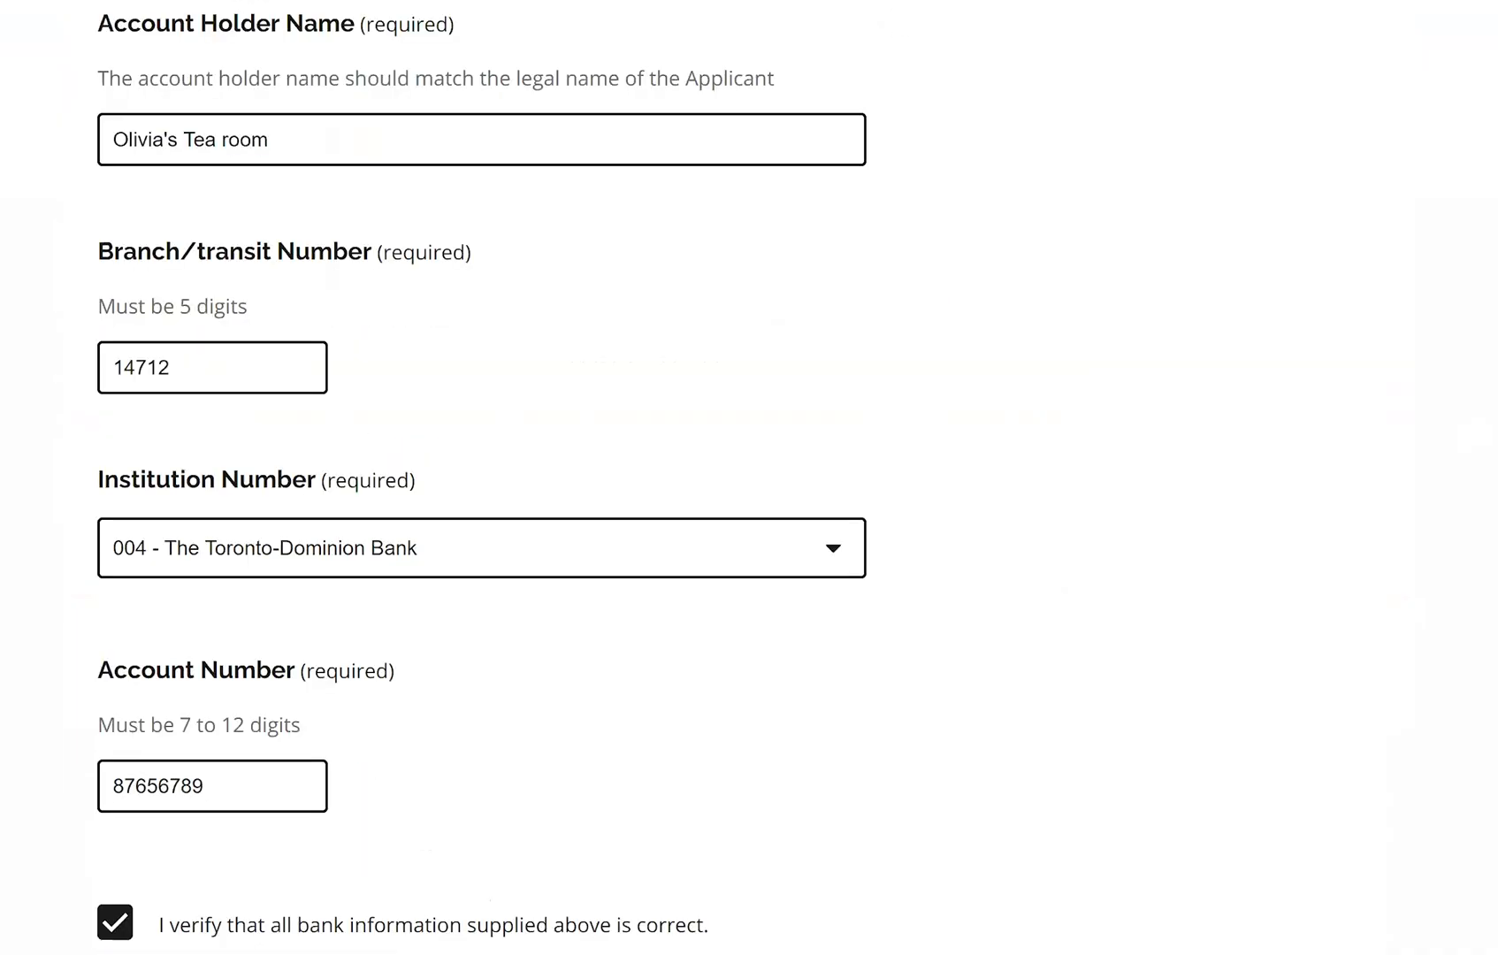